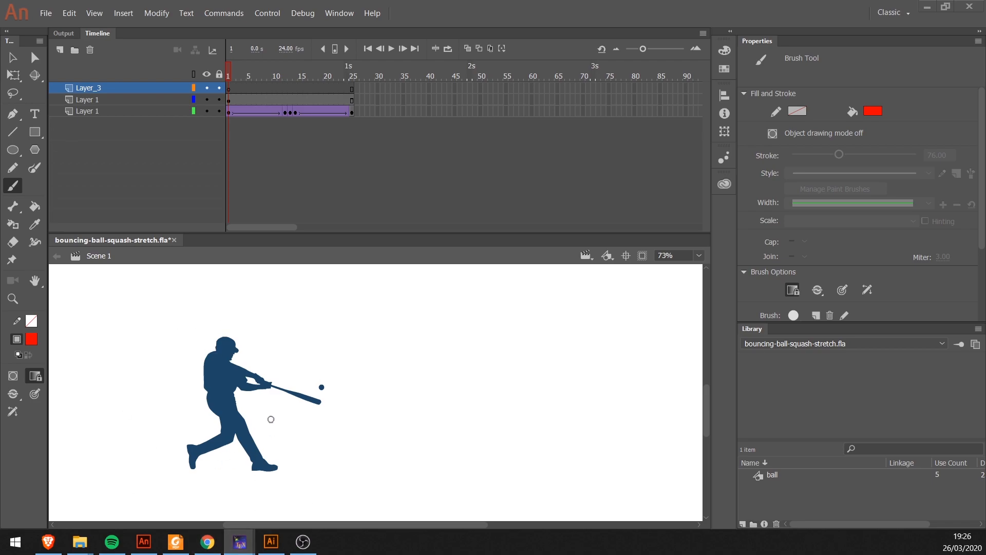
Step: Brush a red curved arrow below the bat to illustrate the swing's arc, and undo it
{"action": "mouse_move", "coordinate": [173, 423]}
{"action": "left_mouse_down"}
{"action": "mouse_move", "coordinate": [213, 431]}
{"action": "mouse_move", "coordinate": [280, 404]}
{"action": "mouse_move", "coordinate": [281, 423]}
{"action": "left_mouse_up"}
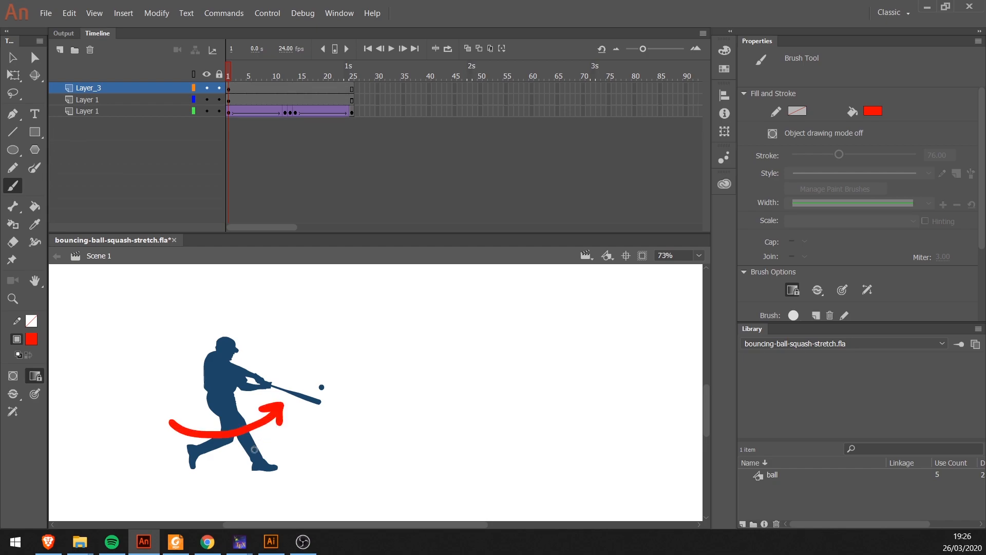
{"action": "key", "text": "ctrl+z"}
{"action": "key", "text": "ctrl+z"}
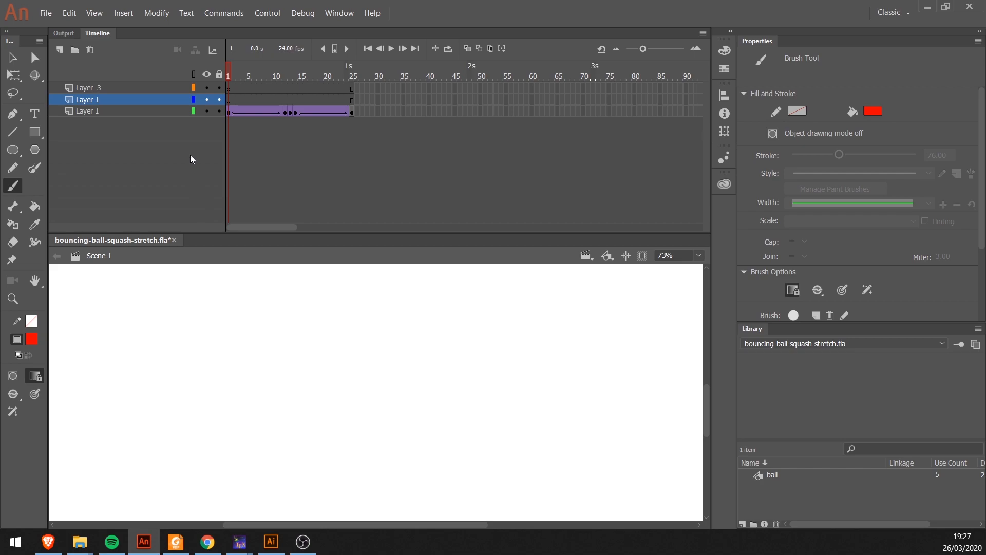
Step: Choose the Illustrator file ax.ai on the Desktop for import to the library
{"action": "left_click", "coordinate": [46, 17]}
{"action": "mouse_move", "coordinate": [200, 179]}
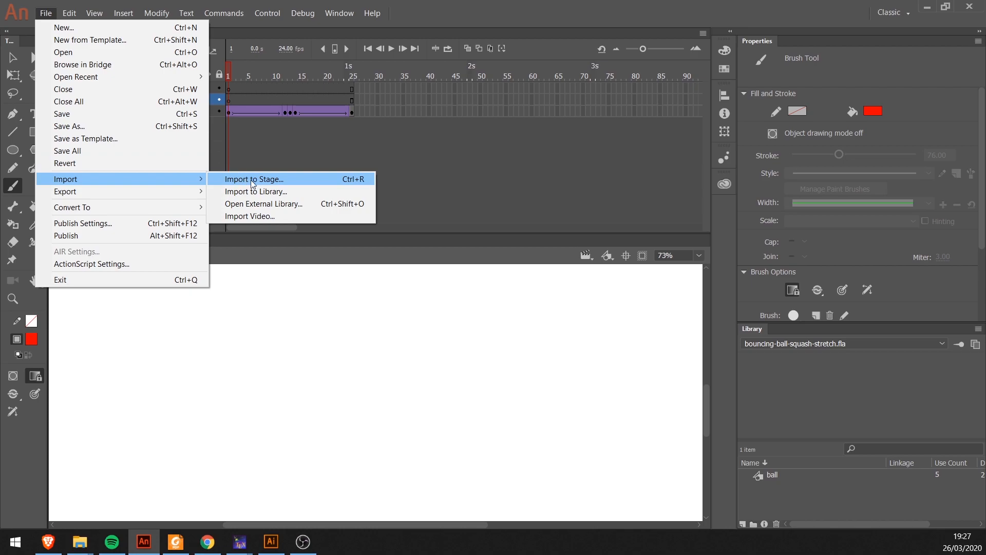
{"action": "left_click", "coordinate": [302, 194]}
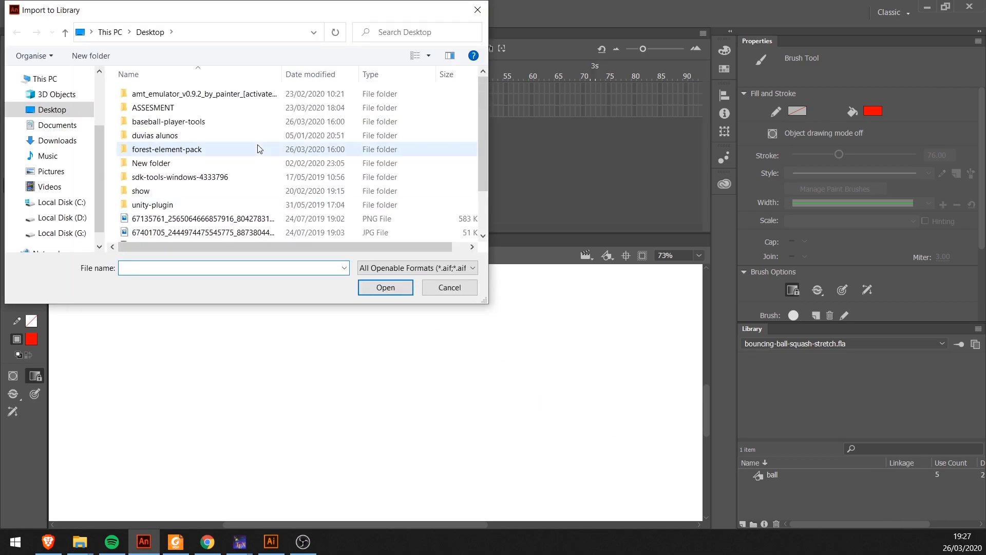
{"action": "scroll", "coordinate": [154, 206], "scroll_direction": "down", "scroll_amount": 1}
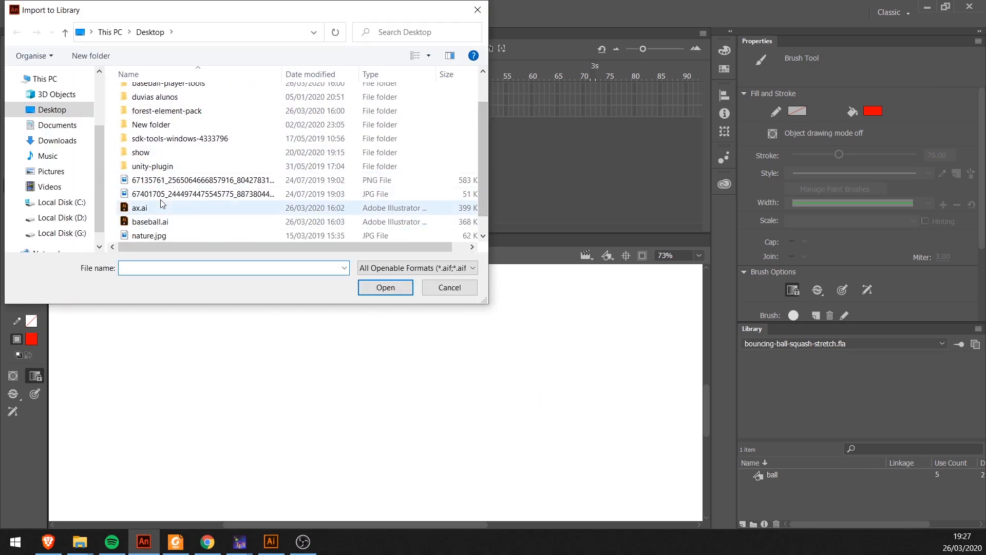
{"action": "left_click", "coordinate": [153, 209]}
{"action": "left_click", "coordinate": [384, 287]}
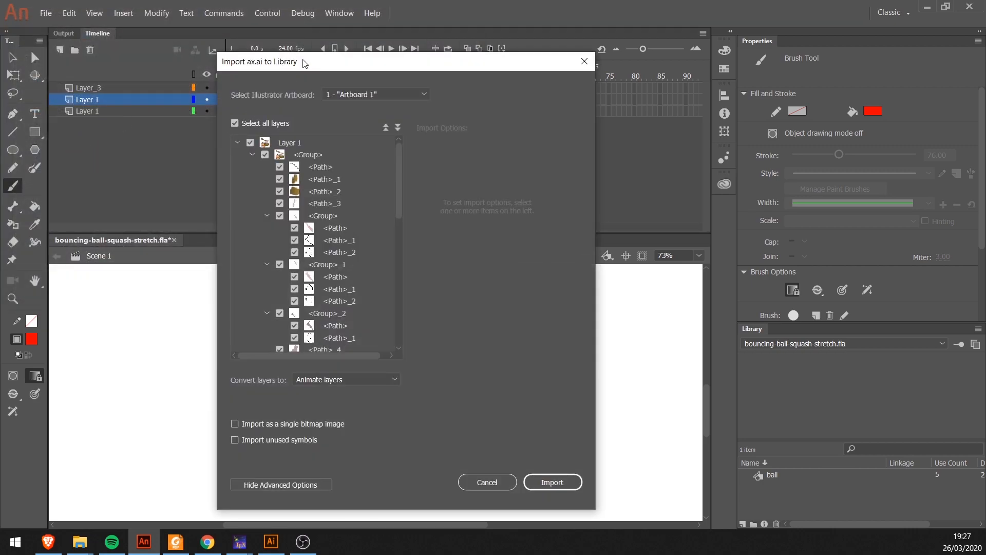
Step: Check the ax.ai layer tree and import all its layers to the library, converted to Animate layers
{"action": "left_click_drag", "start_coordinate": [334, 68], "coordinate": [332, 63]}
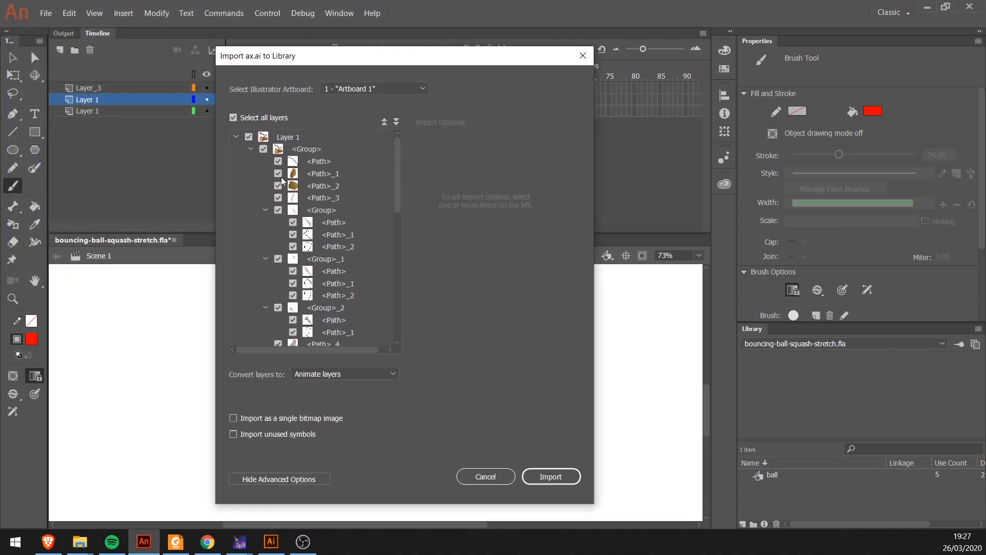
{"action": "left_click_drag", "start_coordinate": [397, 172], "coordinate": [410, 131]}
{"action": "left_click", "coordinate": [251, 149]}
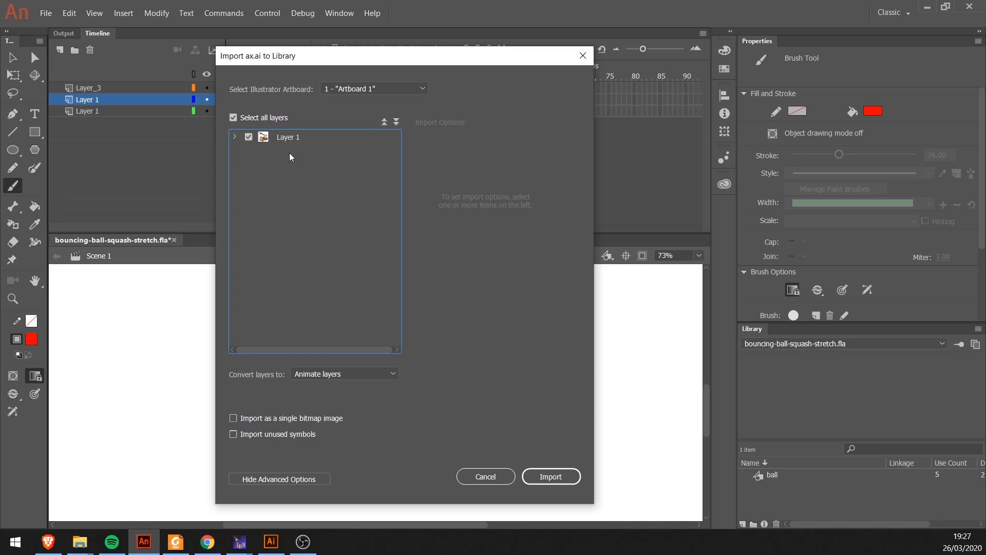
{"action": "left_click", "coordinate": [250, 150]}
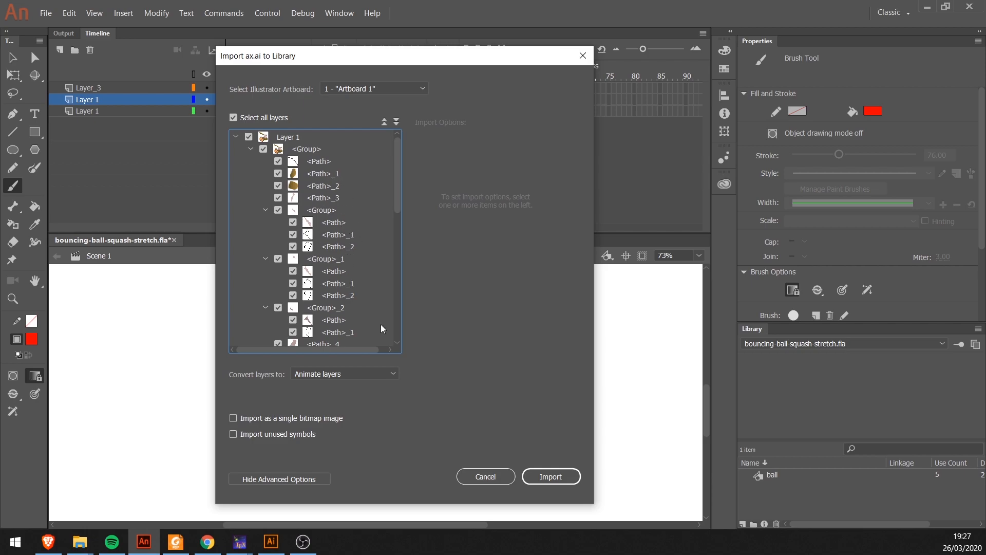
{"action": "left_click", "coordinate": [554, 475]}
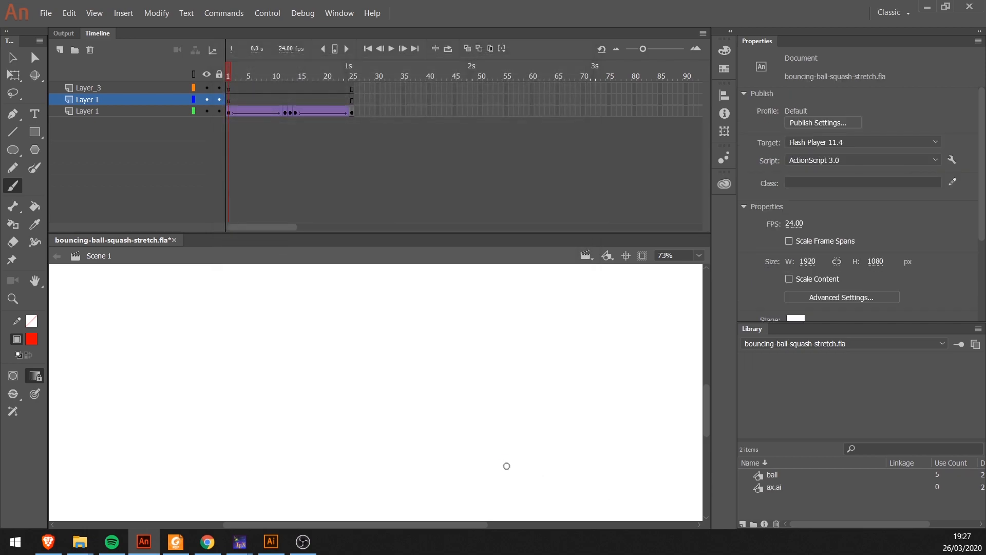
Step: Place an instance of the ax.ai symbol on the stage, just below the middle
{"action": "left_click", "coordinate": [776, 487]}
{"action": "left_click_drag", "start_coordinate": [770, 489], "coordinate": [393, 427]}
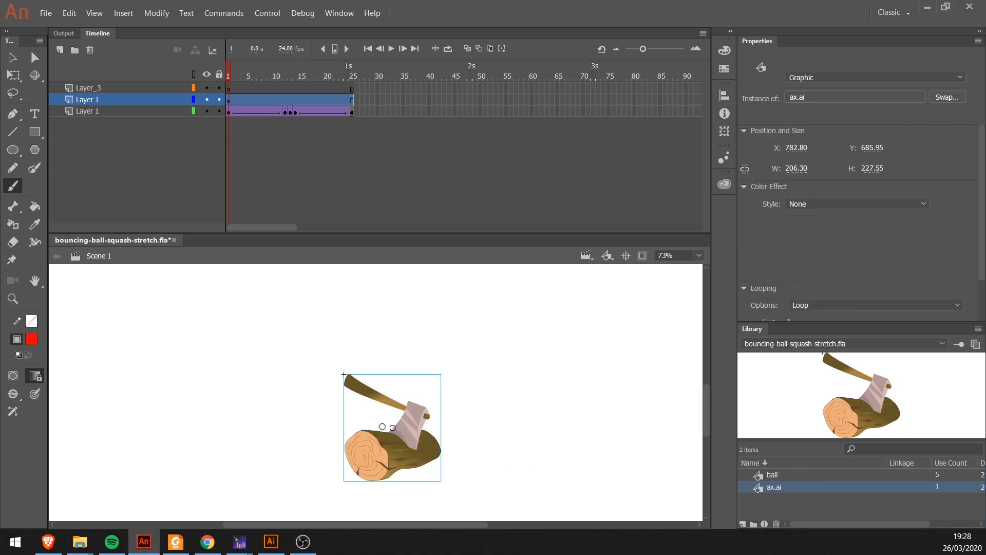
Step: Inspect the handle, blade and log shapes inside the ax.ai symbol's group, and return to Scene 1
{"action": "key", "text": "v"}
{"action": "double_click", "coordinate": [394, 452]}
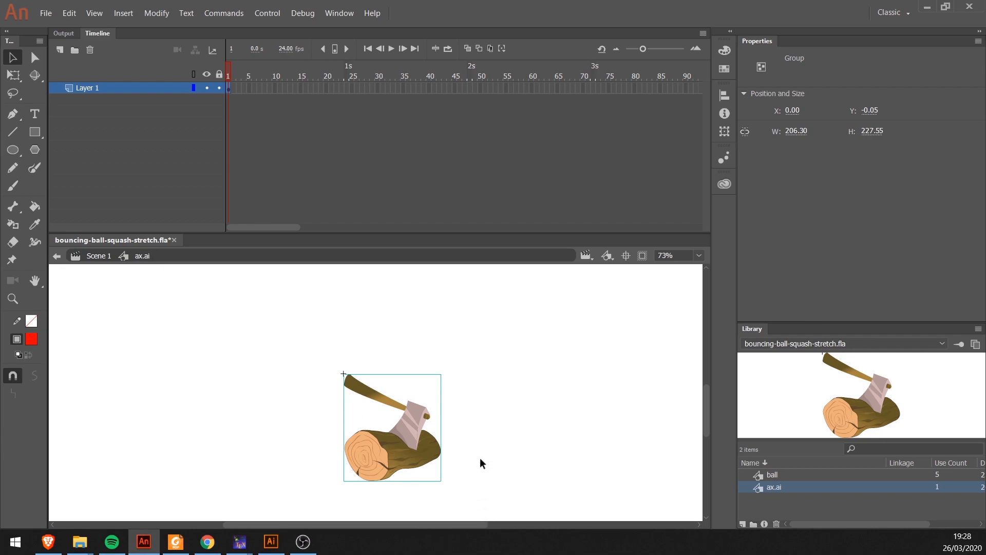
{"action": "double_click", "coordinate": [421, 444]}
{"action": "left_click", "coordinate": [364, 412]}
{"action": "left_click", "coordinate": [368, 396]}
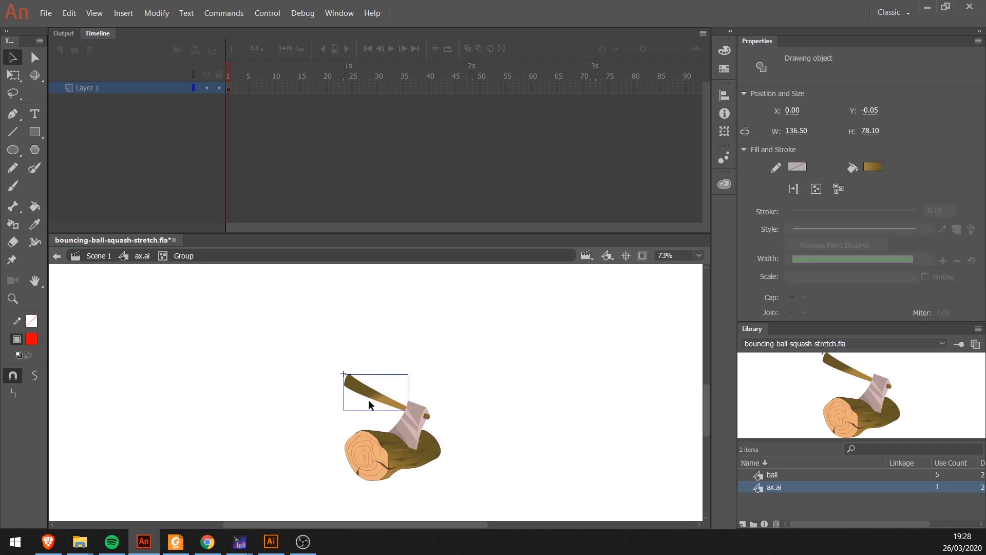
{"action": "left_click", "coordinate": [409, 466]}
{"action": "left_click", "coordinate": [417, 426]}
{"action": "left_click", "coordinate": [426, 415]}
{"action": "left_click", "coordinate": [485, 406]}
{"action": "left_click", "coordinate": [136, 256]}
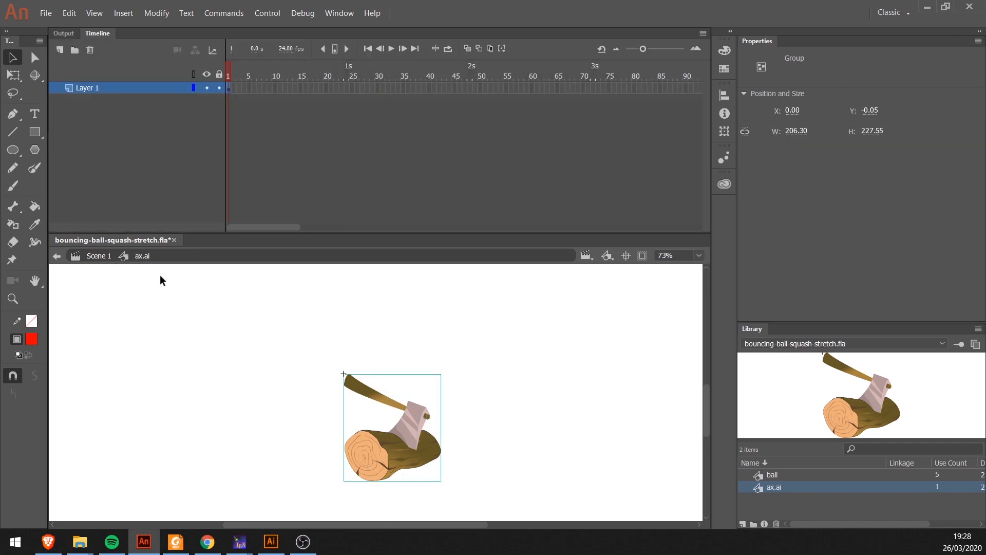
{"action": "left_click", "coordinate": [104, 257]}
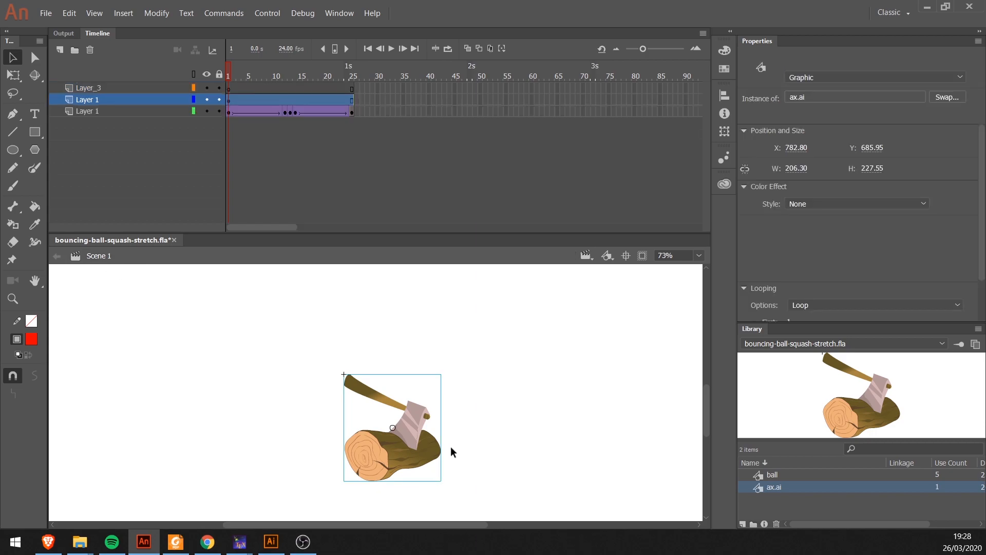
{"action": "left_click", "coordinate": [391, 339]}
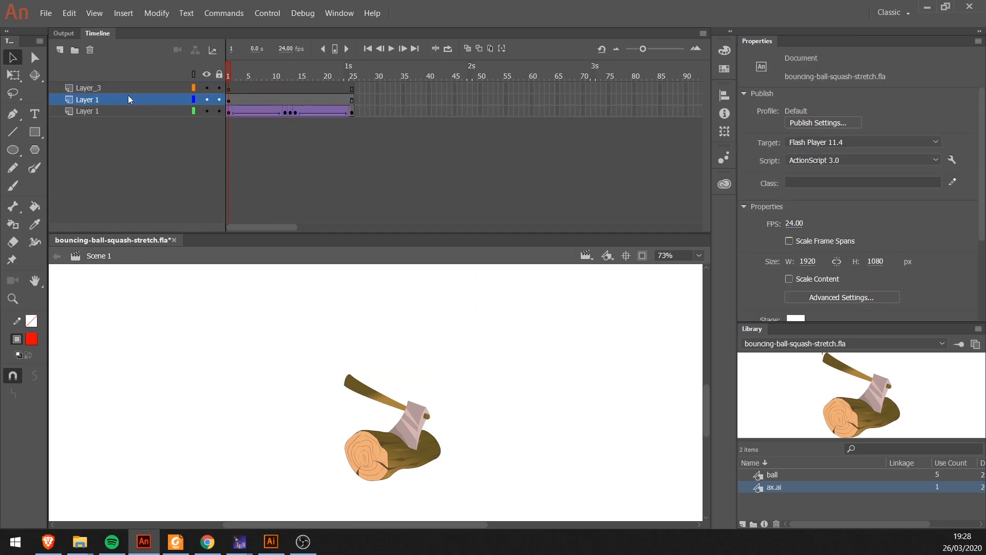
Step: Brush a red curved arrow on Layer_3 pointing down to the axe head to show its arc
{"action": "left_click", "coordinate": [103, 89]}
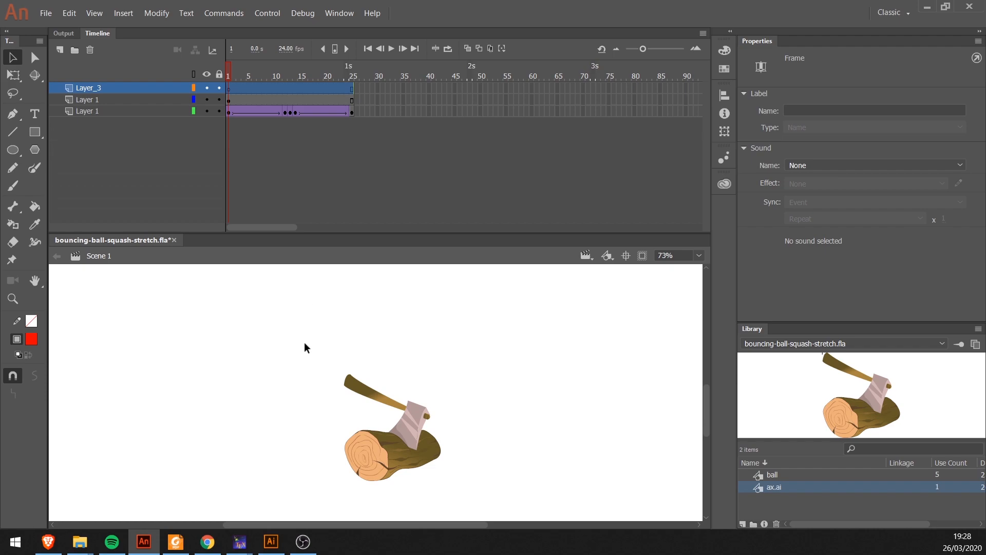
{"action": "key", "text": "b"}
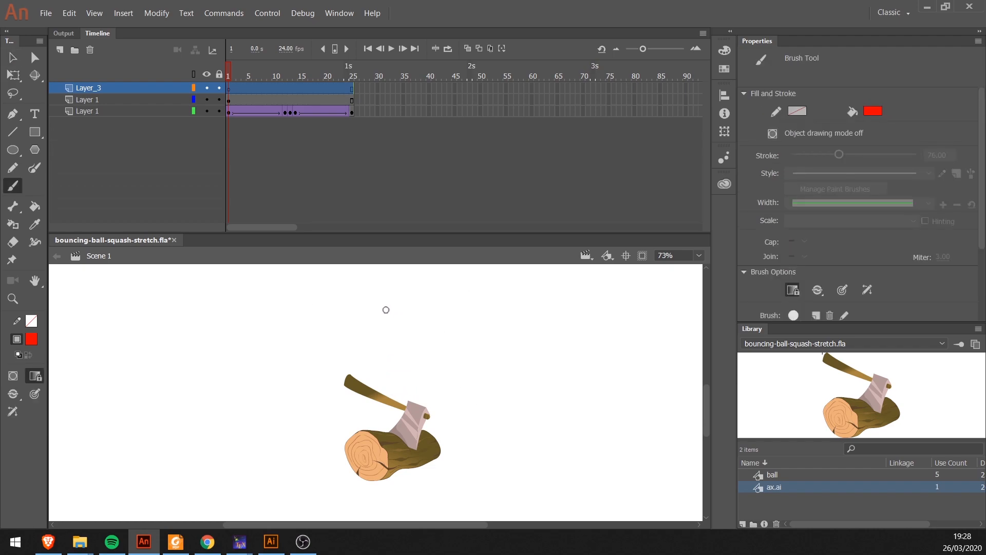
{"action": "mouse_move", "coordinate": [397, 307]}
{"action": "left_mouse_down"}
{"action": "mouse_move", "coordinate": [417, 345]}
{"action": "mouse_move", "coordinate": [411, 392]}
{"action": "mouse_move", "coordinate": [444, 371]}
{"action": "left_mouse_up"}
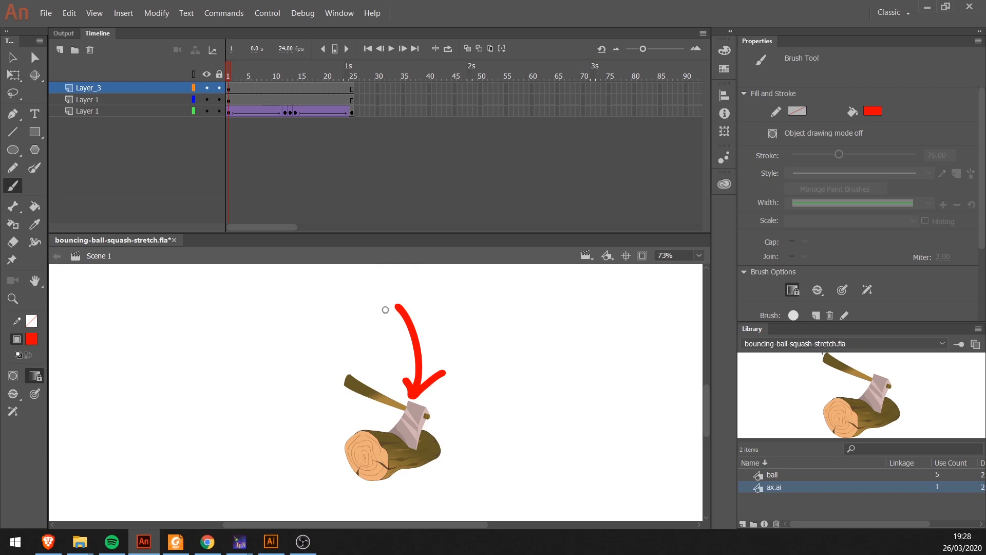
Step: Delete the red arrow and the axe-and-log illustration from the stage
{"action": "key", "text": "v"}
{"action": "left_click_drag", "start_coordinate": [259, 302], "coordinate": [542, 506]}
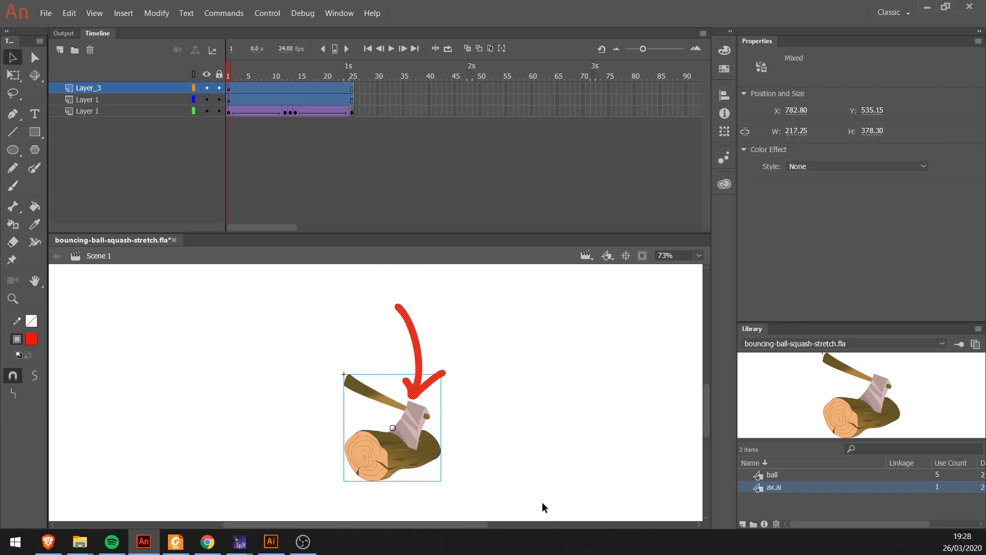
{"action": "key", "text": "Delete"}
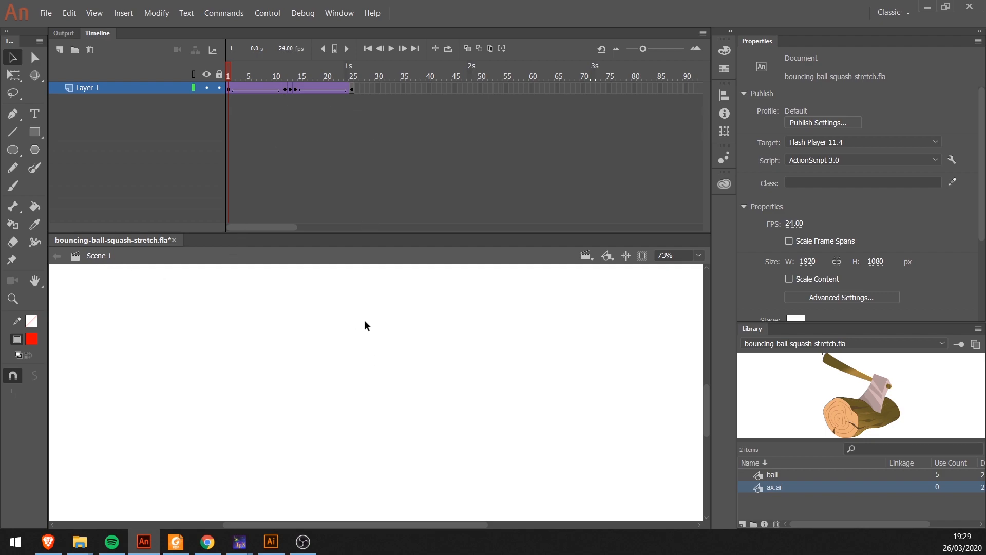
Step: Fit the stage in the window and enable loop playback across frames 1 to 25
{"action": "left_click", "coordinate": [699, 256]}
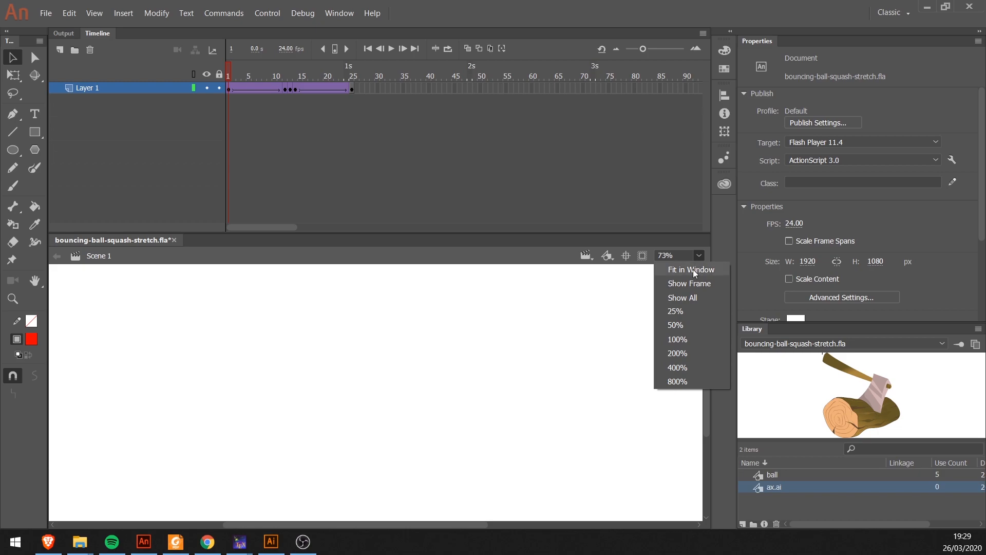
{"action": "left_click", "coordinate": [691, 269]}
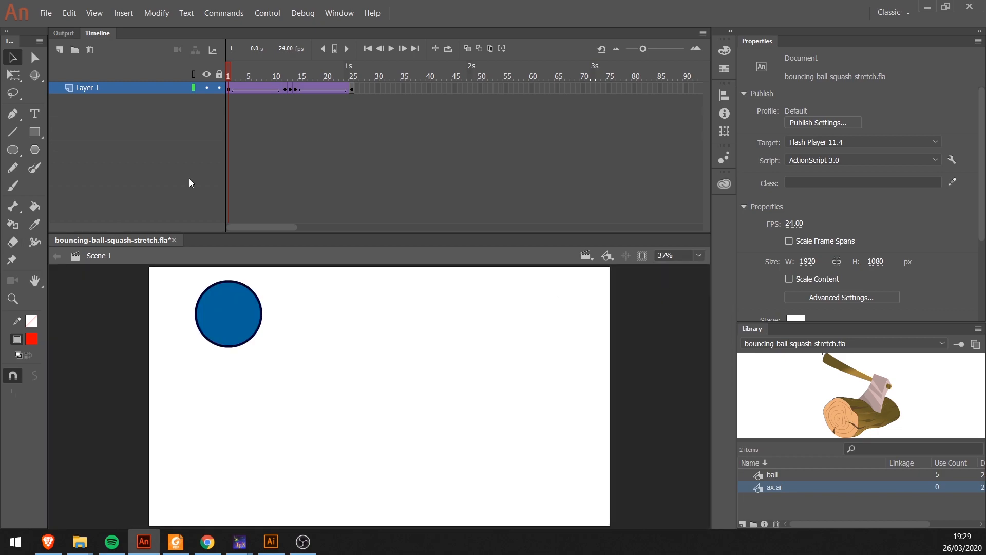
{"action": "left_click_drag", "start_coordinate": [230, 71], "coordinate": [405, 70]}
{"action": "left_click", "coordinate": [447, 48]}
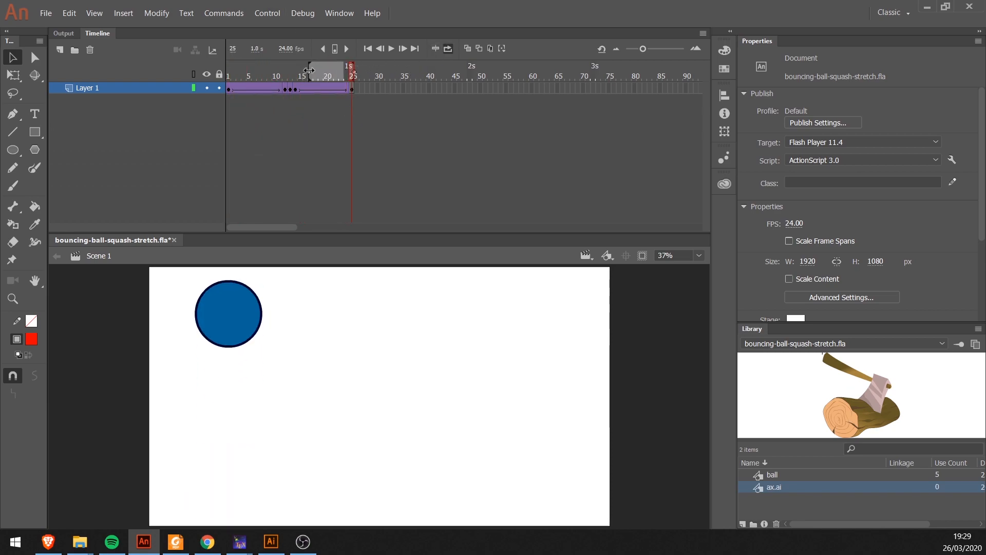
{"action": "left_click_drag", "start_coordinate": [311, 70], "coordinate": [180, 66]}
Step: Play the bouncing ball animation in a loop and stop it
{"action": "key", "text": "Return"}
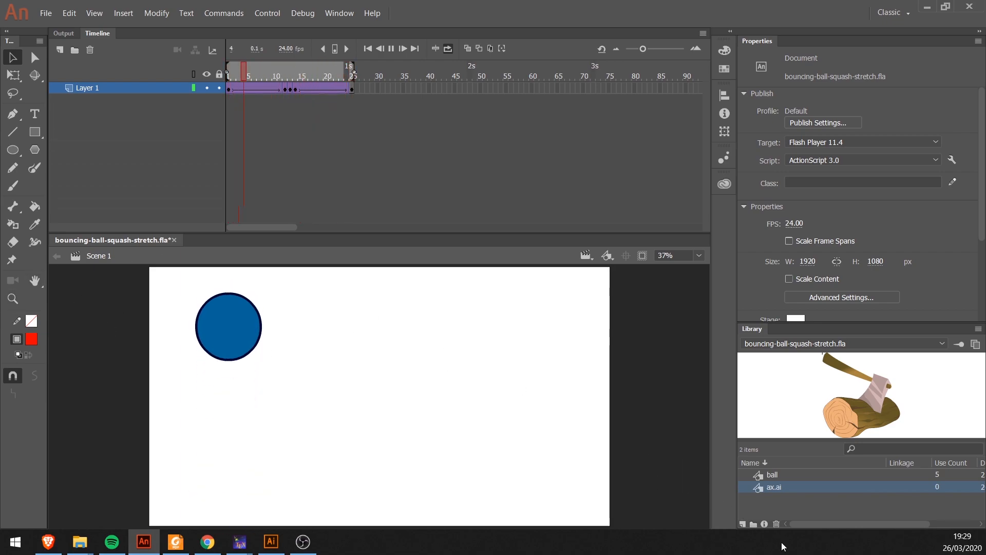
{"action": "key", "text": "Return"}
{"action": "key", "text": "Return"}
{"action": "key", "text": "Return"}
{"action": "key", "text": "Return"}
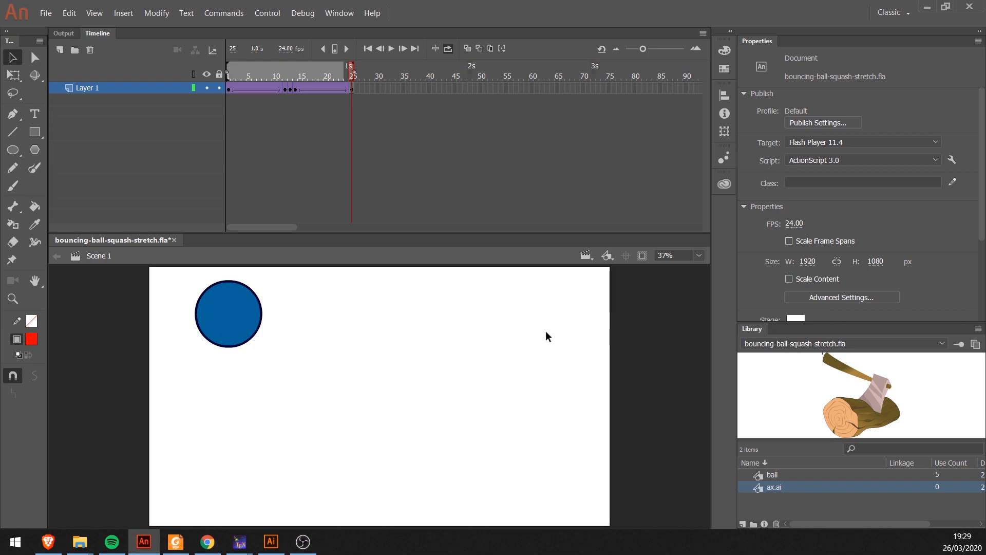
Step: Copy frames 1 to 25 of the ball animation on Layer 1
{"action": "left_click", "coordinate": [229, 89]}
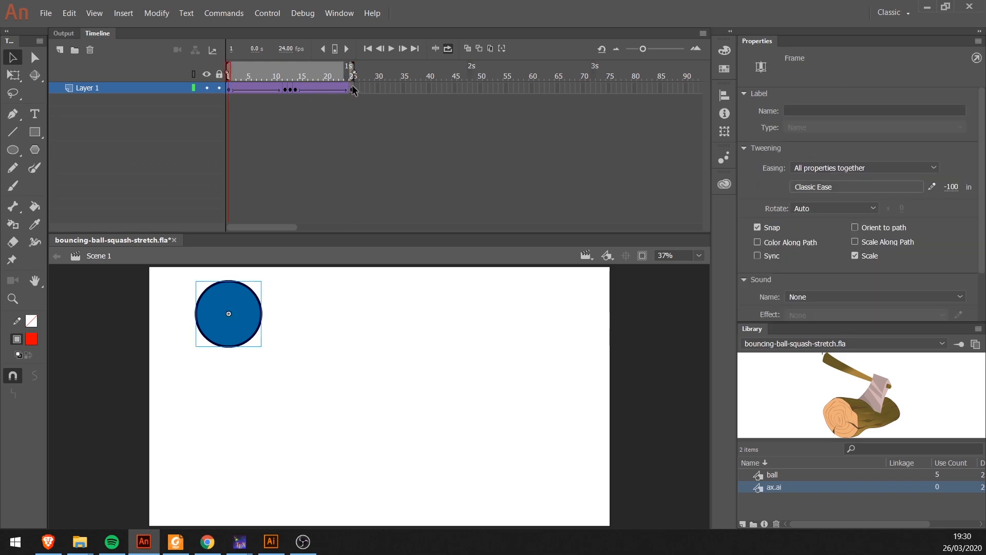
{"action": "left_click", "coordinate": [349, 88]}
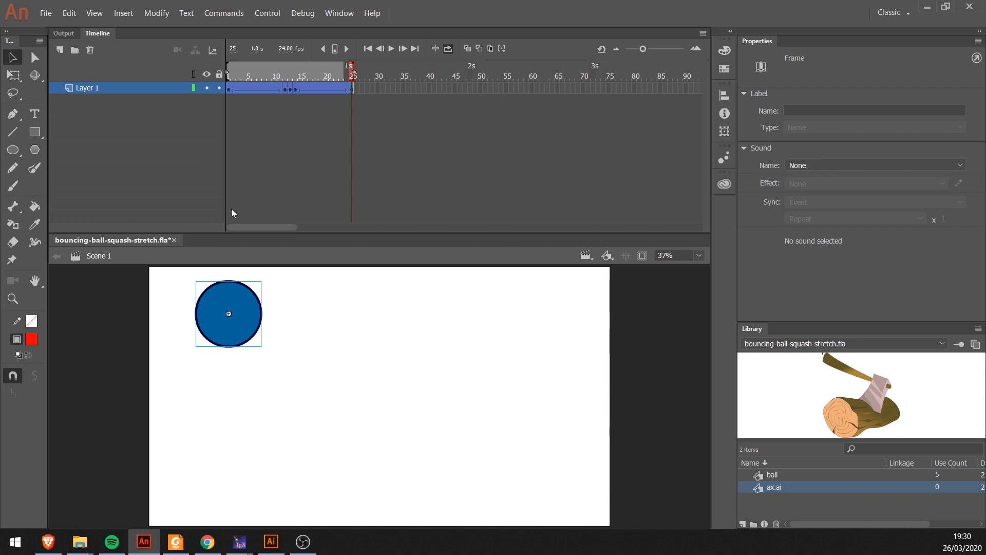
{"action": "right_click", "coordinate": [267, 90]}
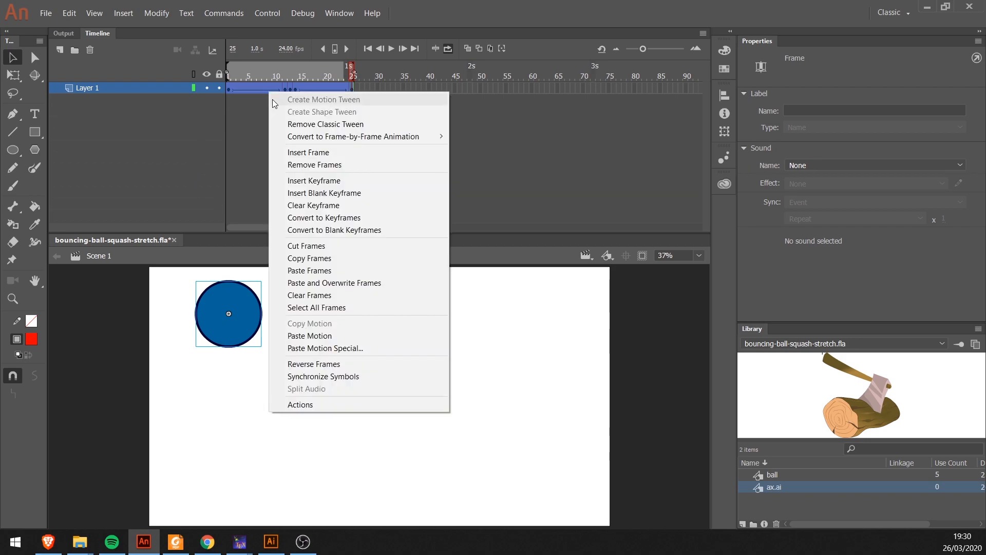
{"action": "left_click", "coordinate": [332, 258]}
Step: Create a new graphic symbol named ball-bouncing
{"action": "left_click", "coordinate": [123, 12]}
{"action": "left_click", "coordinate": [137, 28]}
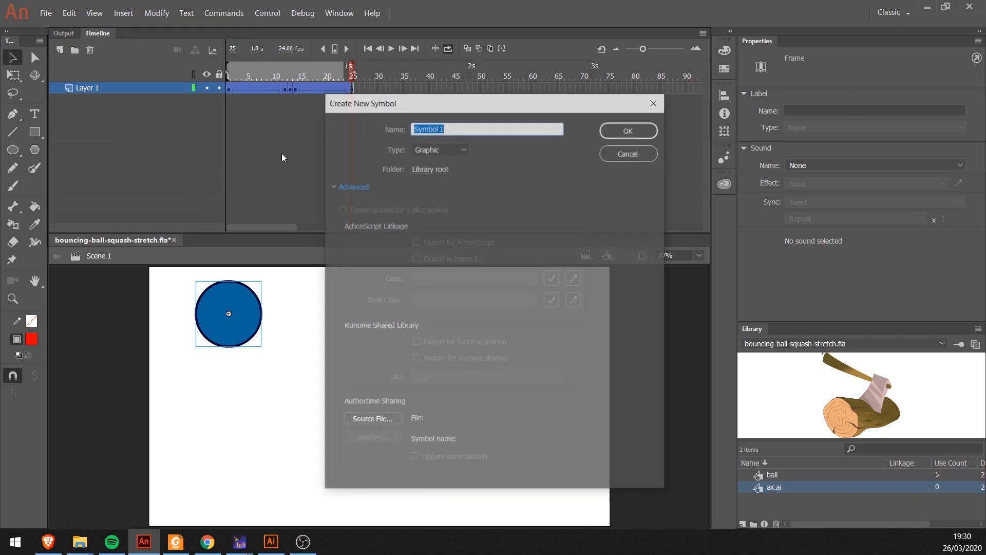
{"action": "type", "text": "ball-bouncing"}
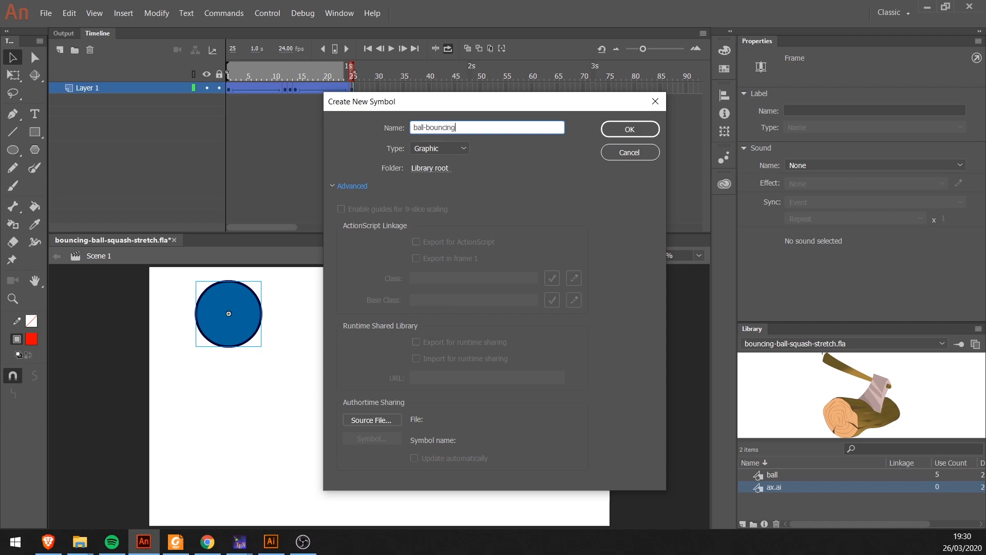
{"action": "key", "text": "Return"}
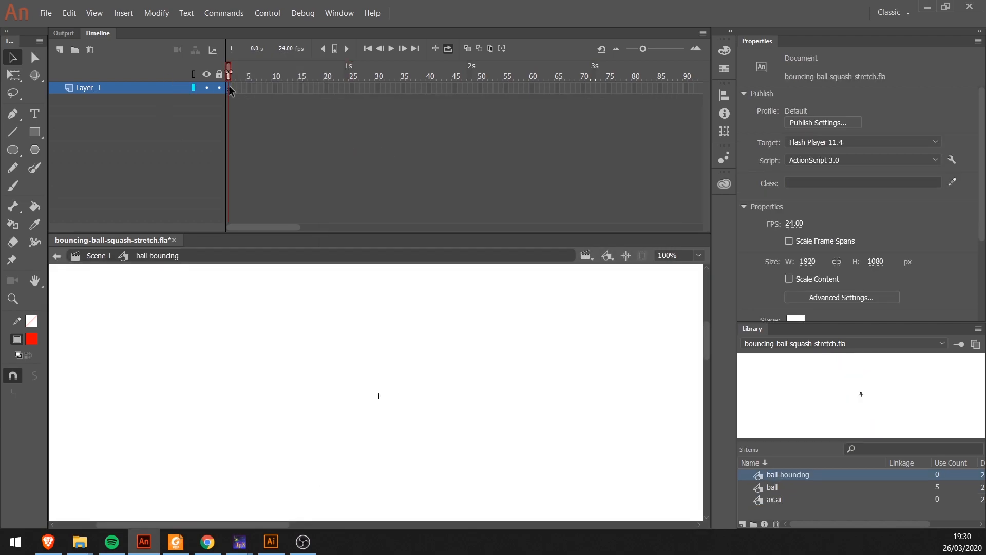
Step: Paste the copied ball animation frames into the ball-bouncing symbol's layer, starting at frame 1, and check them on the stage
{"action": "right_click", "coordinate": [230, 88]}
{"action": "left_click", "coordinate": [271, 265]}
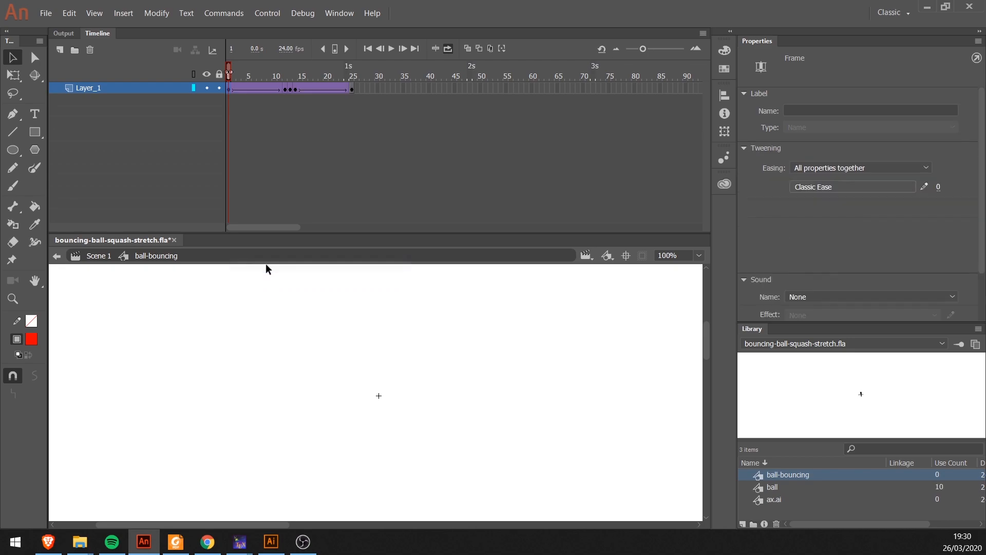
{"action": "left_click_drag", "start_coordinate": [236, 345], "coordinate": [548, 504]}
{"action": "left_click_drag", "start_coordinate": [280, 315], "coordinate": [330, 391]}
{"action": "scroll", "coordinate": [329, 389], "scroll_direction": "down", "scroll_amount": 1}
{"action": "scroll", "coordinate": [330, 394], "scroll_direction": "down", "scroll_amount": 2}
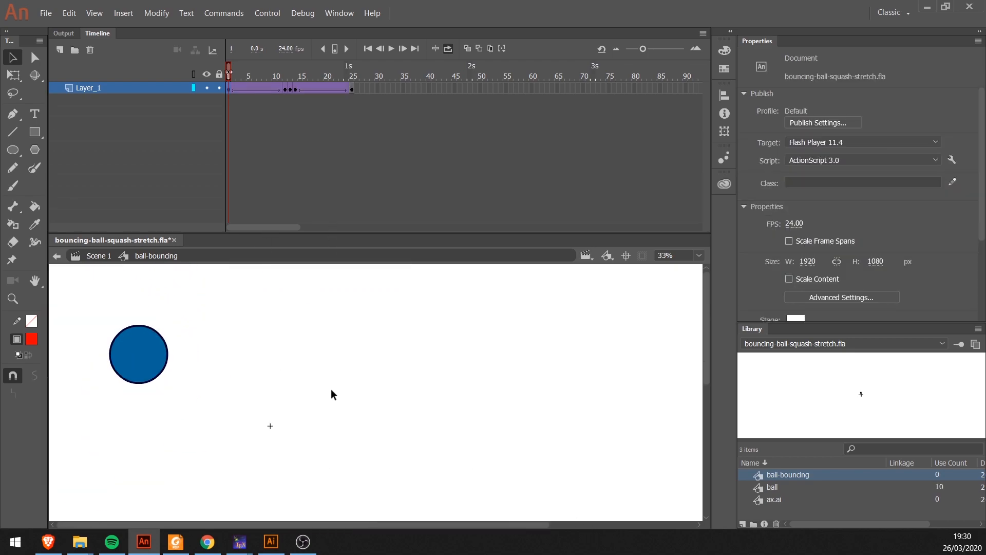
{"action": "left_click_drag", "start_coordinate": [245, 75], "coordinate": [187, 81]}
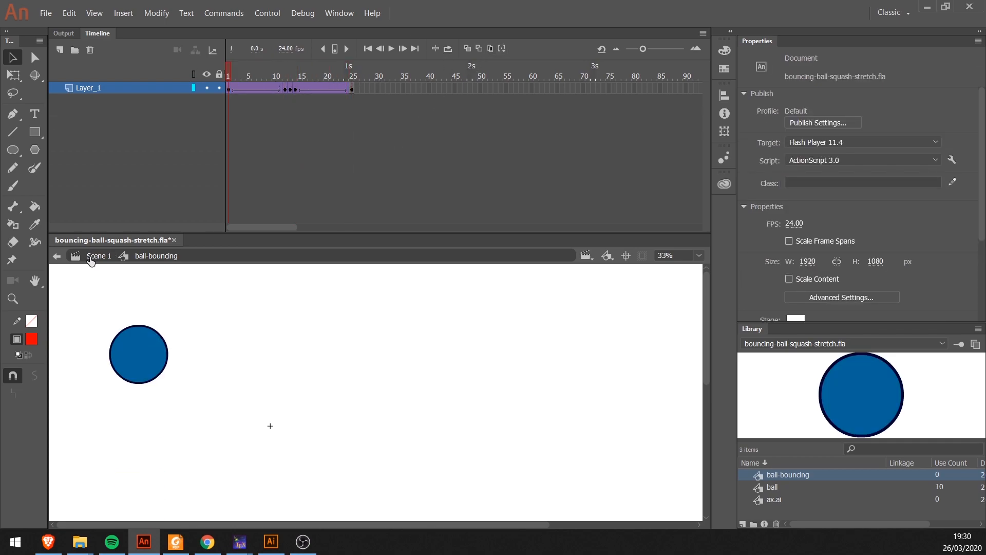
Step: Return to Scene 1, add a new layer above Layer 1 and hide Layer 1
{"action": "left_click", "coordinate": [90, 259]}
{"action": "left_click_drag", "start_coordinate": [462, 426], "coordinate": [367, 384]}
{"action": "scroll", "coordinate": [393, 369], "scroll_direction": "down", "scroll_amount": 1}
{"action": "left_click", "coordinate": [60, 50]}
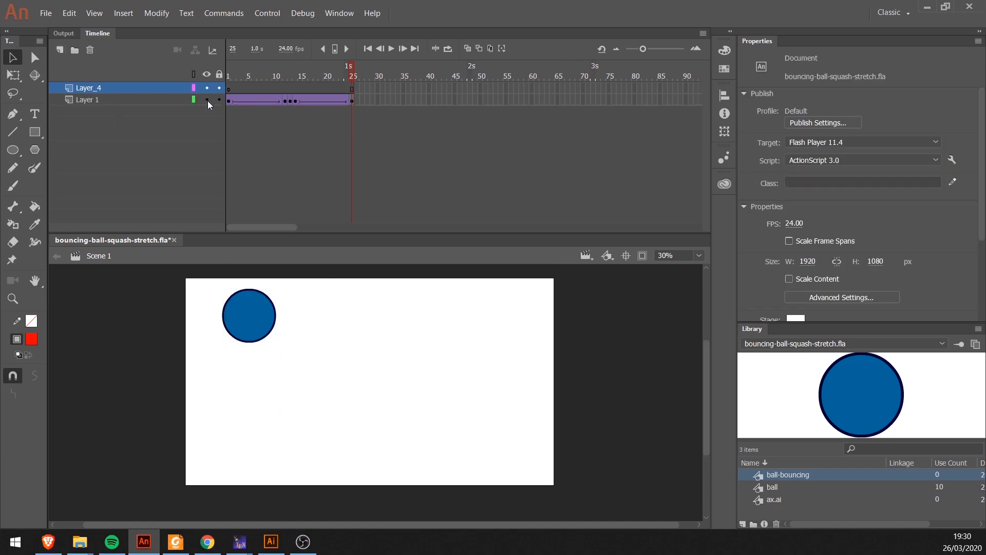
{"action": "left_click", "coordinate": [206, 99]}
Step: Place a ball-bouncing instance on the new layer at frame 1, at about X 982 and Y 537, and preview its bounce
{"action": "left_click_drag", "start_coordinate": [235, 75], "coordinate": [223, 73]}
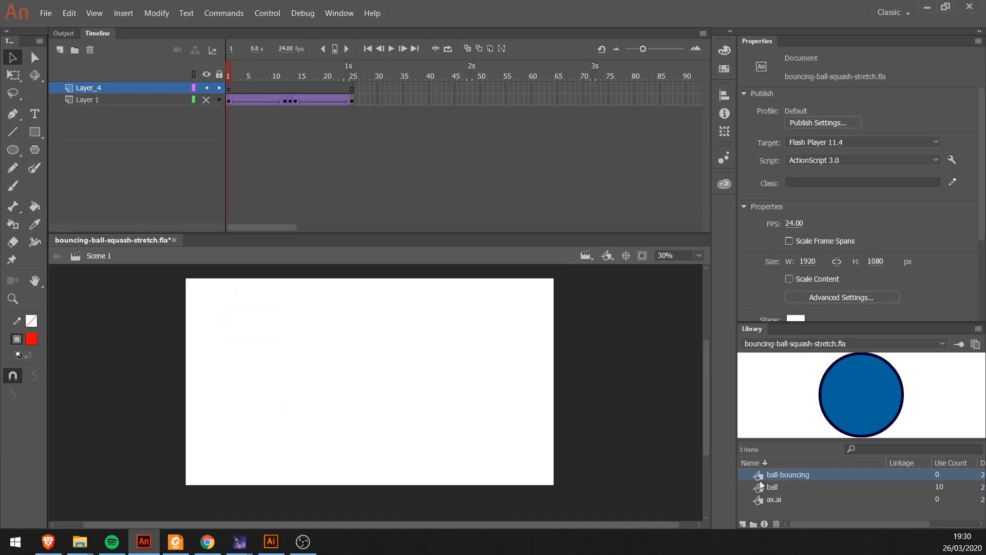
{"action": "left_click_drag", "start_coordinate": [762, 477], "coordinate": [261, 316]}
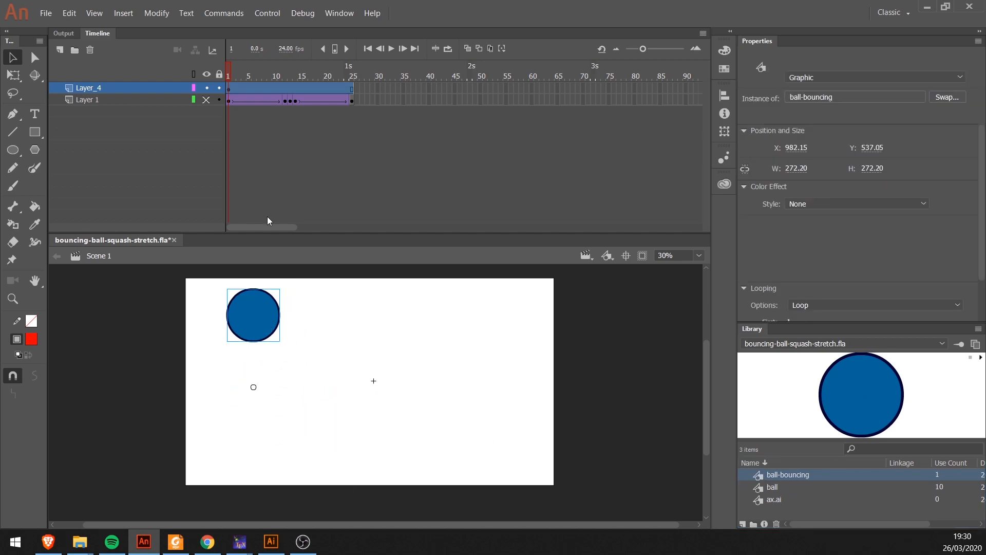
{"action": "left_click_drag", "start_coordinate": [232, 66], "coordinate": [321, 75]}
{"action": "key", "text": "Return"}
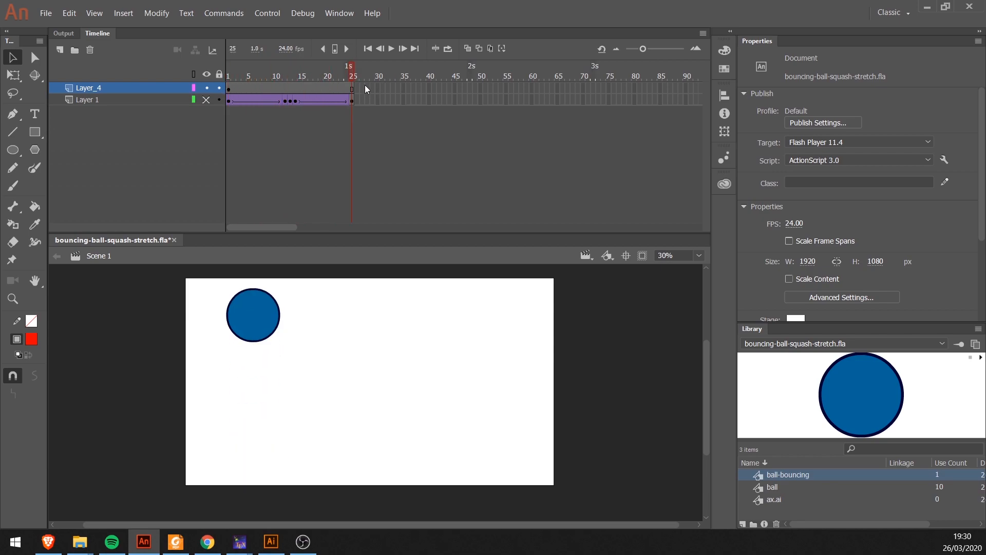
{"action": "key", "text": "Return"}
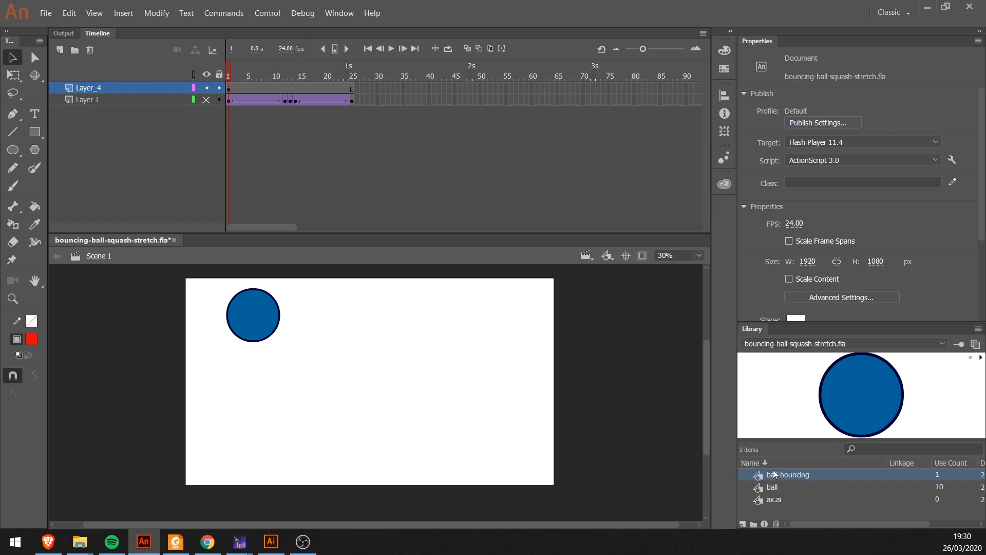
{"action": "left_click", "coordinate": [94, 13]}
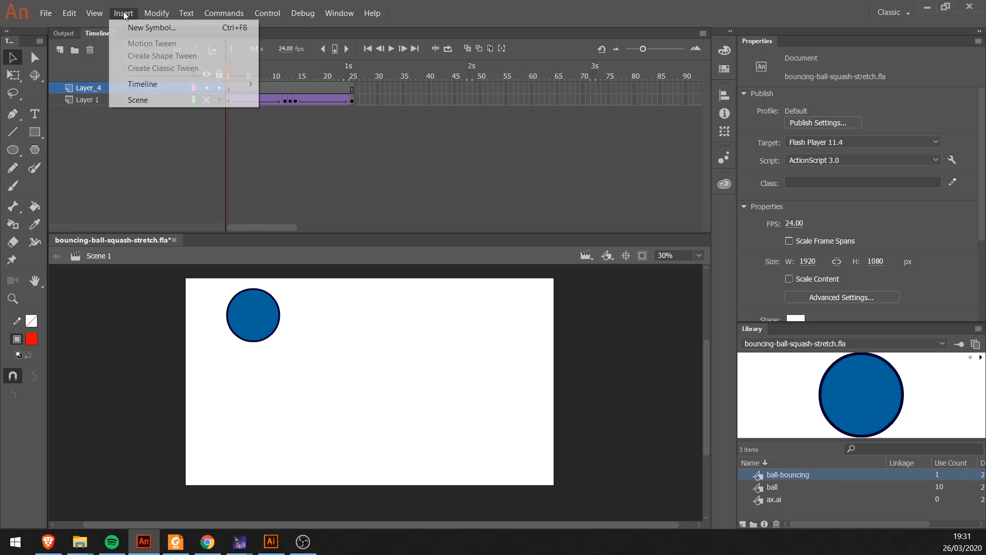
{"action": "left_click", "coordinate": [134, 28]}
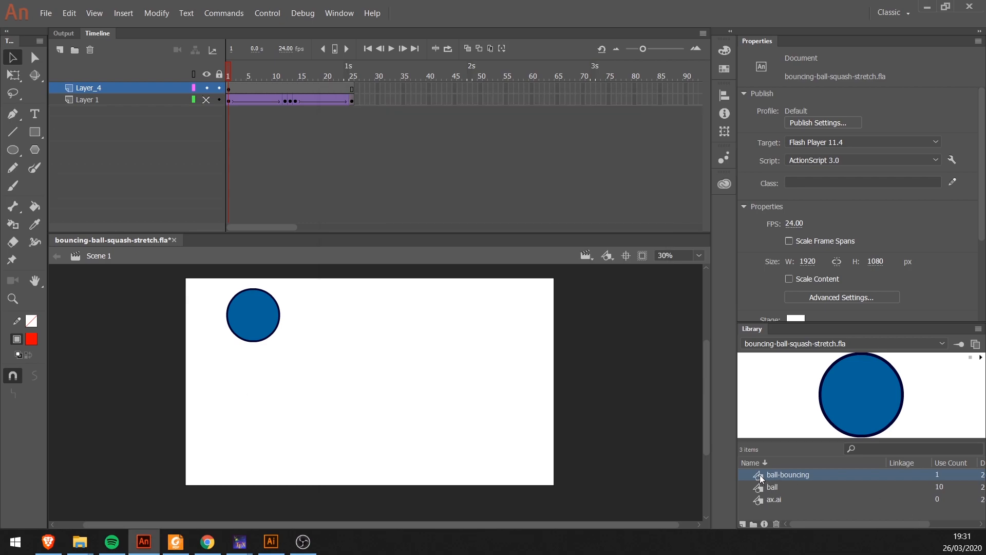
Step: Test the movie in a maximized preview window and close it
{"action": "key", "text": "ctrl+Return"}
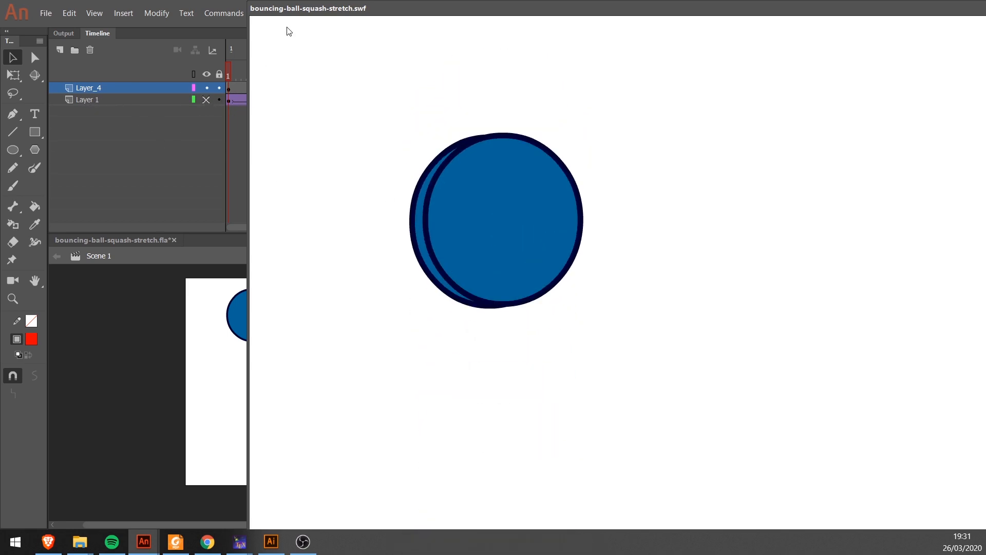
{"action": "double_click", "coordinate": [638, 9]}
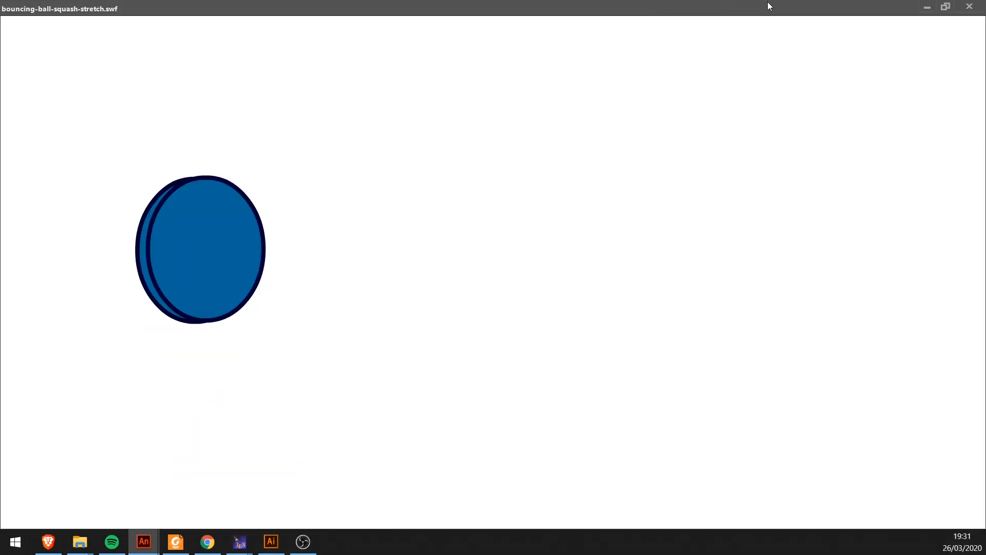
{"action": "left_click", "coordinate": [969, 7]}
Step: Show Layer 1 again and delete it from Scene 1
{"action": "left_click", "coordinate": [207, 100]}
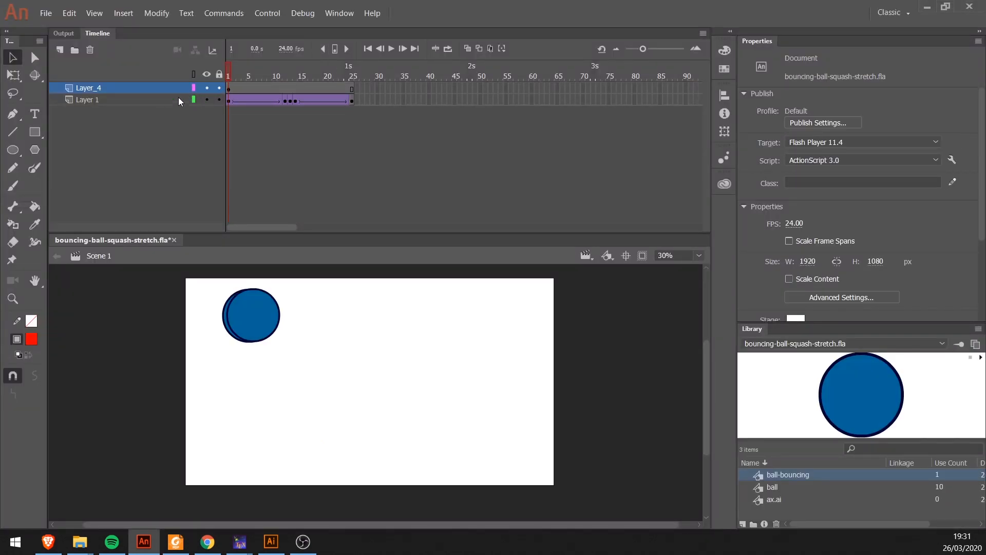
{"action": "left_click", "coordinate": [116, 100]}
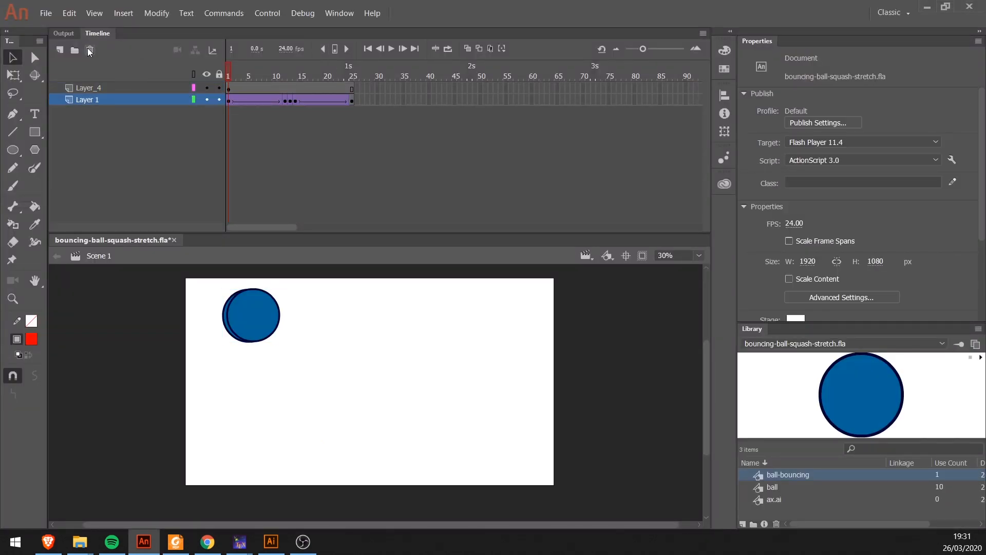
{"action": "left_click", "coordinate": [89, 49]}
Step: Rename the remaining Scene 1 layer as ball and scrub through its frames
{"action": "left_click", "coordinate": [96, 88]}
{"action": "double_click", "coordinate": [96, 87]}
{"action": "type", "text": "ball"}
{"action": "key", "text": "Return"}
{"action": "left_click_drag", "start_coordinate": [231, 72], "coordinate": [352, 68]}
{"action": "left_click_drag", "start_coordinate": [233, 71], "coordinate": [217, 68]}
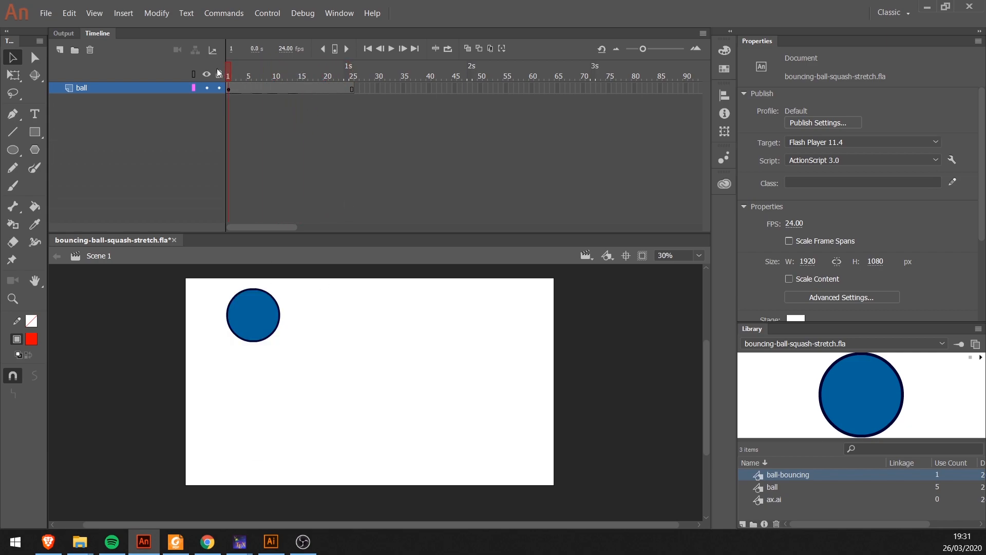
Step: Move the ball off the stage's left side at frame 1 and off its right side in a new keyframe at frame 25
{"action": "left_click_drag", "start_coordinate": [257, 311], "coordinate": [149, 309]}
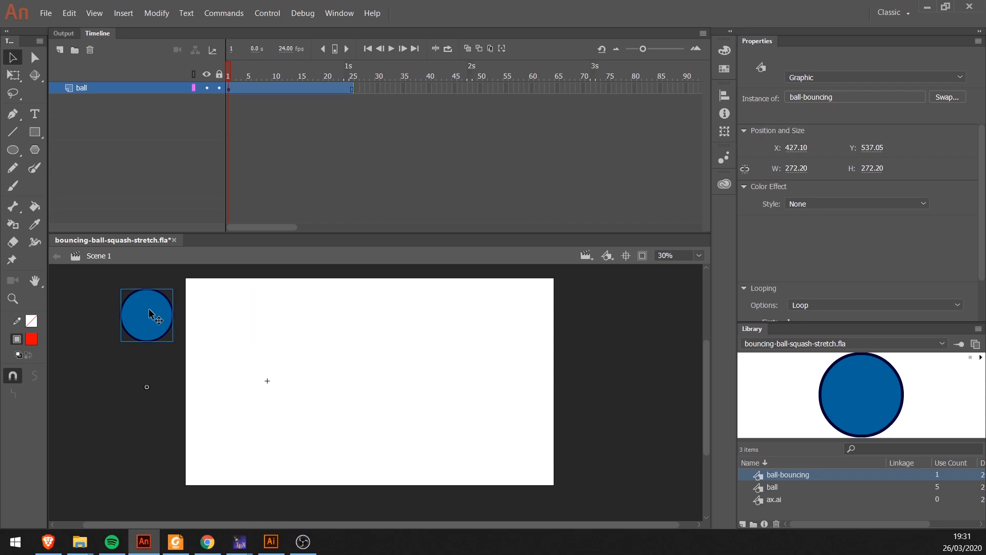
{"action": "left_click", "coordinate": [348, 87]}
{"action": "left_click", "coordinate": [351, 72]}
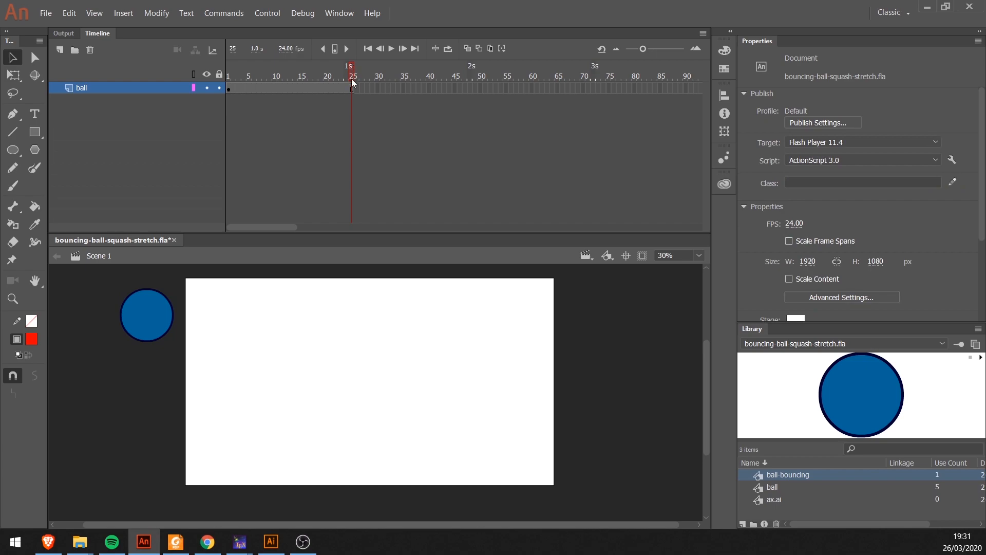
{"action": "left_click", "coordinate": [352, 88]}
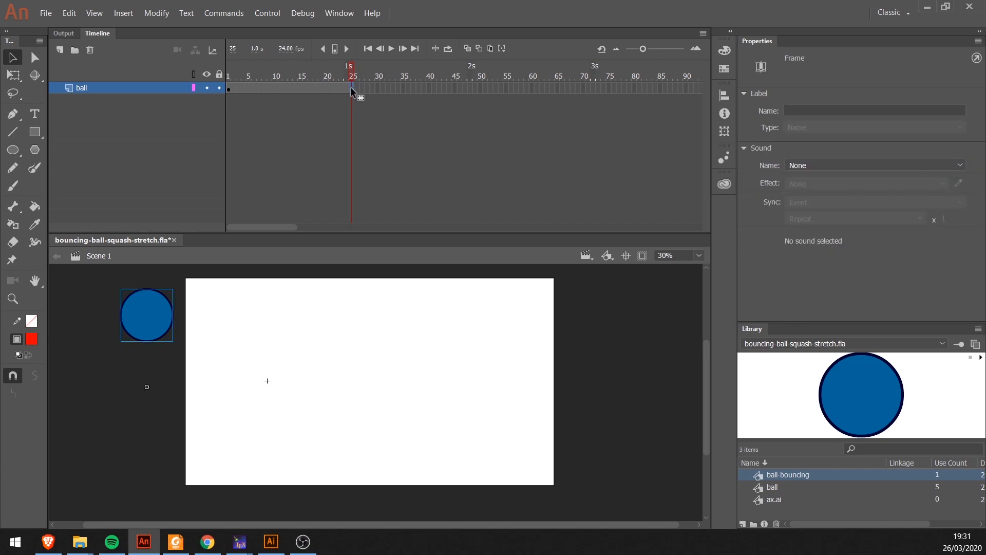
{"action": "left_click_drag", "start_coordinate": [148, 323], "coordinate": [598, 319]}
Step: Create a classic tween between frames 1 and 25 of the ball layer and scrub through the motion
{"action": "left_click", "coordinate": [300, 87]}
{"action": "right_click", "coordinate": [300, 86]}
{"action": "left_click", "coordinate": [365, 120]}
{"action": "left_click_drag", "start_coordinate": [230, 78], "coordinate": [352, 87]}
{"action": "left_click", "coordinate": [353, 90]}
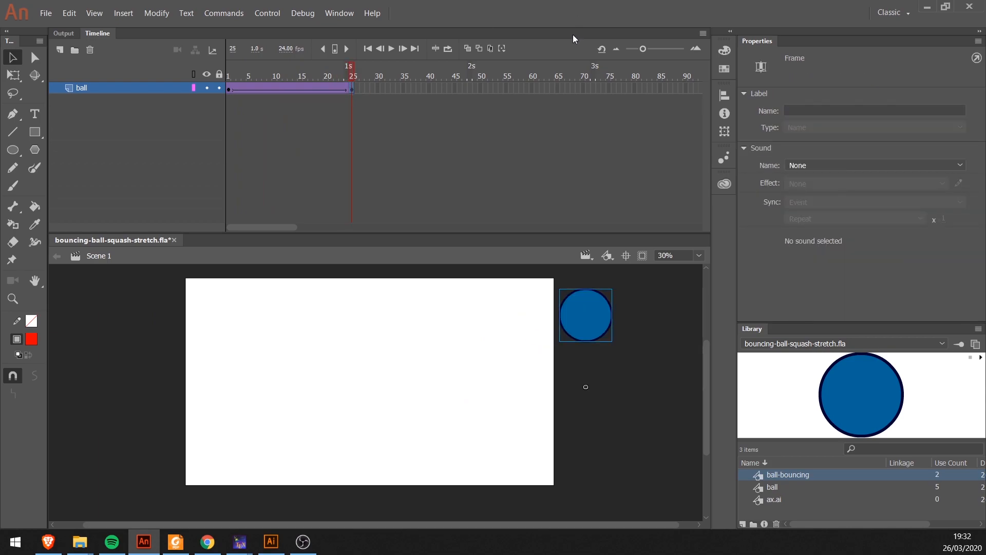
Step: Extend the ball layer's tween so its end keyframe sits at frame 75, and play the animation from frame 1
{"action": "left_click", "coordinate": [480, 88]}
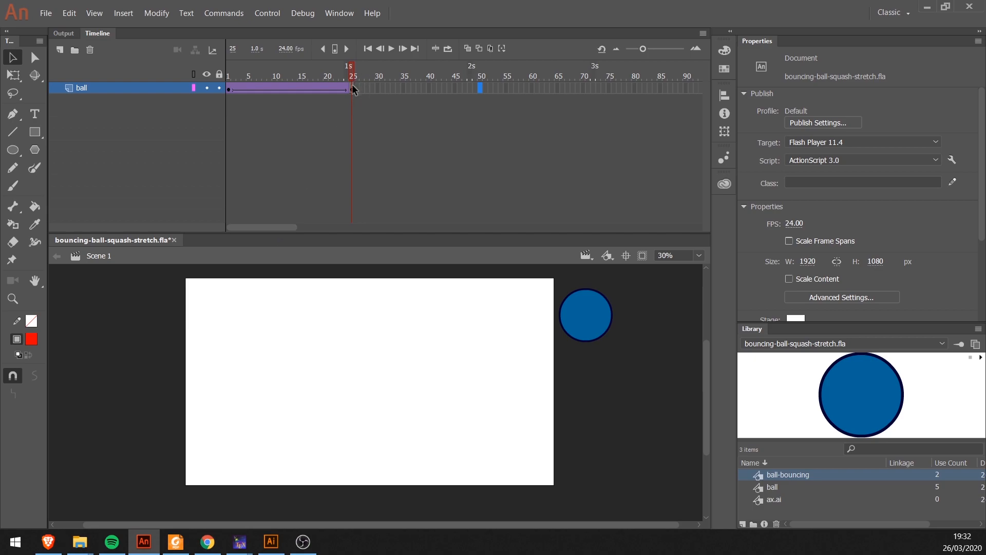
{"action": "left_click_drag", "start_coordinate": [409, 92], "coordinate": [349, 89]}
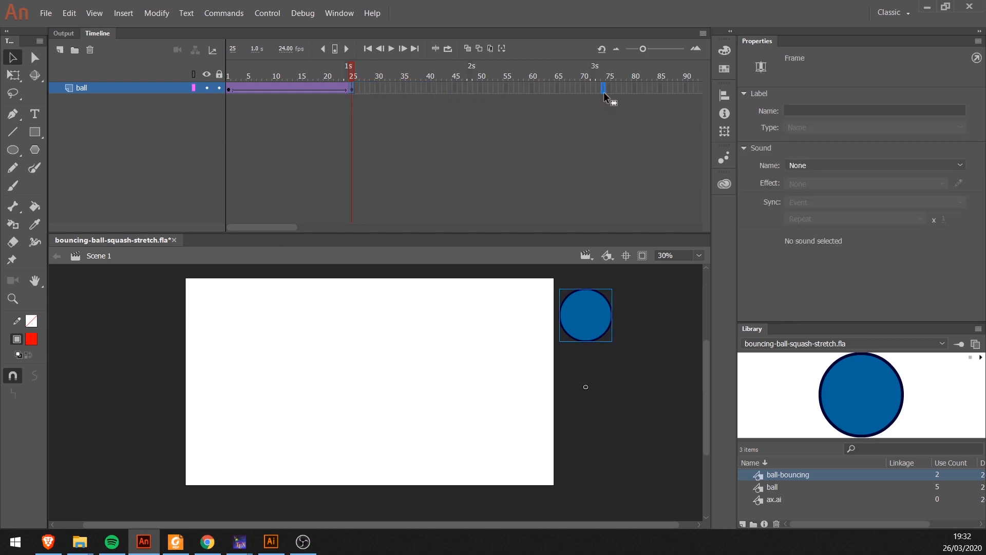
{"action": "key", "text": "F5"}
{"action": "left_click_drag", "start_coordinate": [609, 77], "coordinate": [214, 93]}
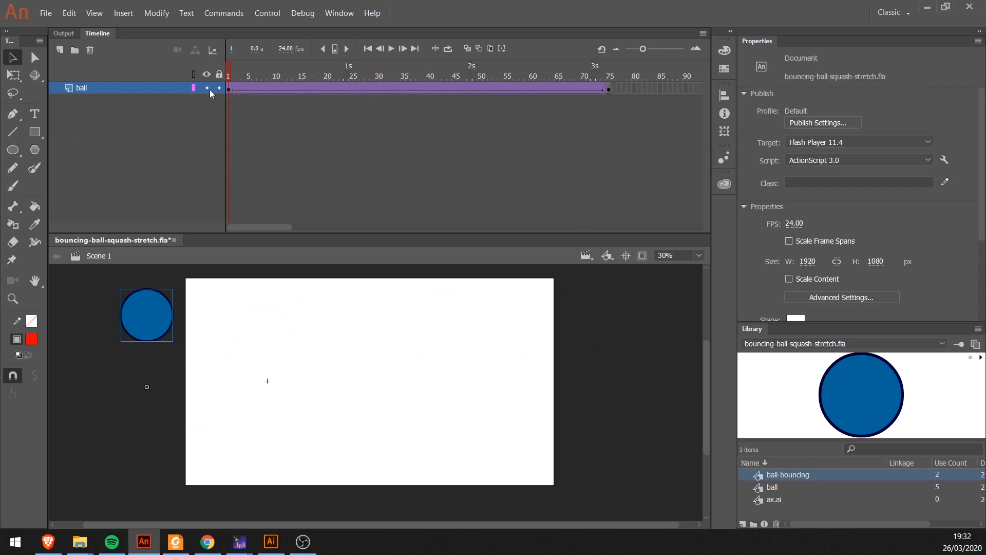
{"action": "key", "text": "Return"}
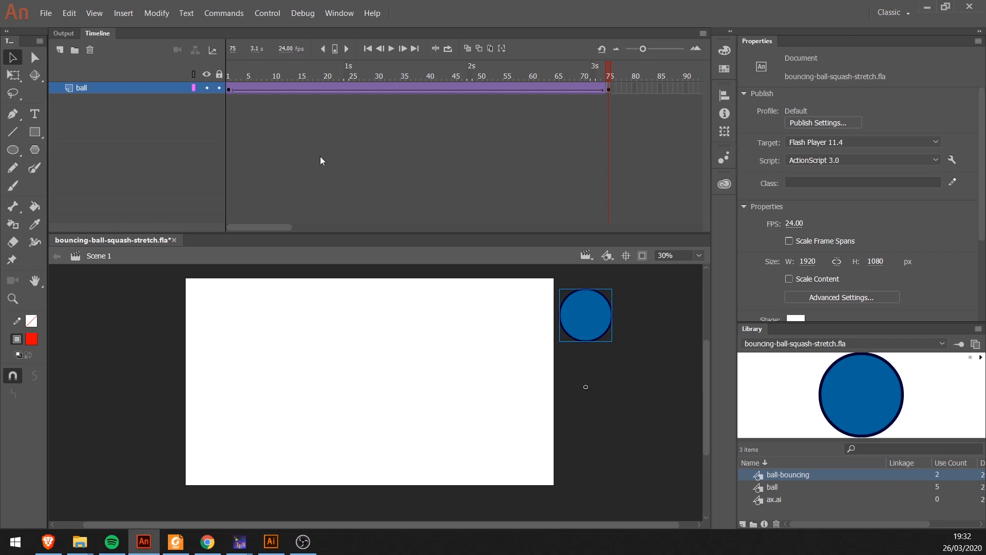
Step: Open the ball-bouncing symbol for editing and scrub through its single bounce from frame 1 to 25
{"action": "left_click_drag", "start_coordinate": [319, 78], "coordinate": [366, 72]}
{"action": "double_click", "coordinate": [152, 326]}
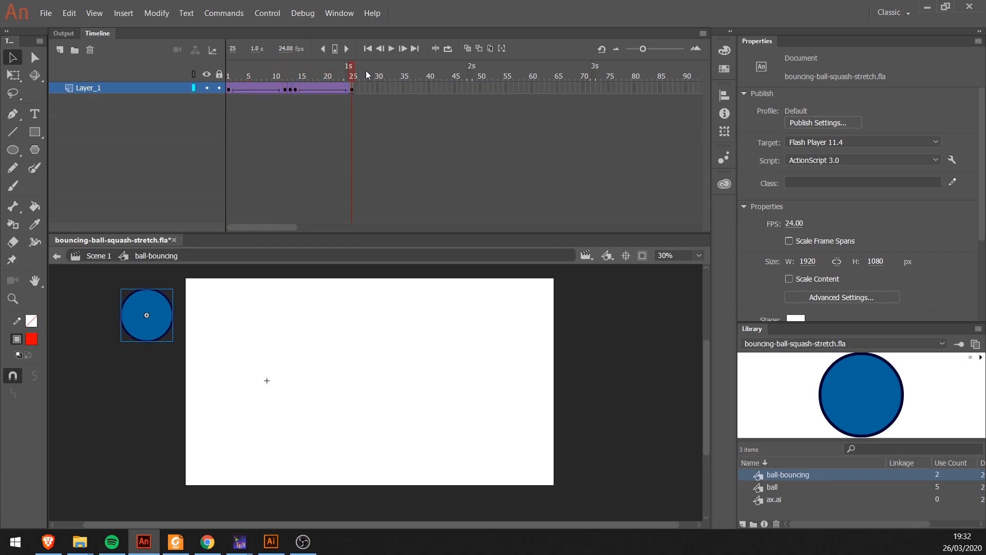
{"action": "left_click", "coordinate": [230, 74]}
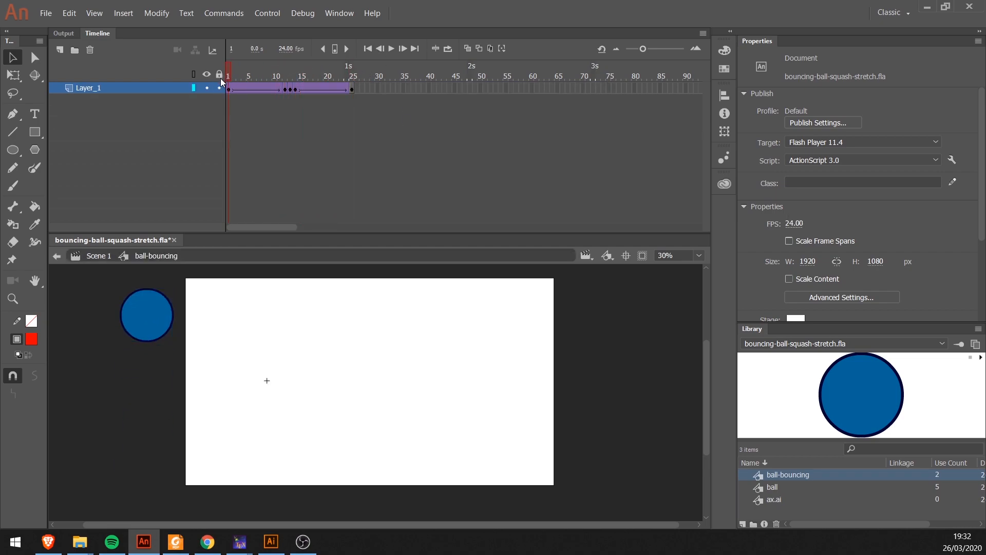
{"action": "left_click_drag", "start_coordinate": [252, 76], "coordinate": [359, 65]}
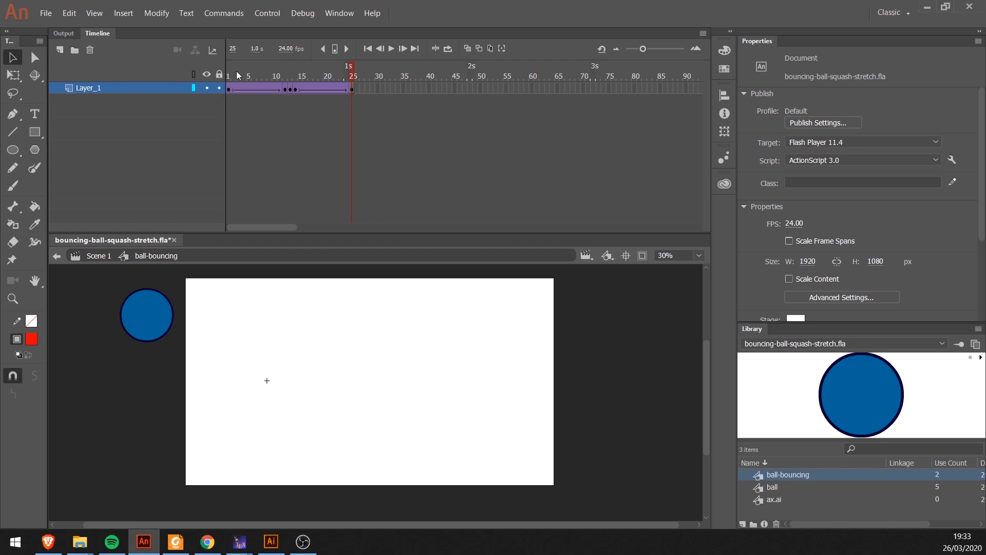
Step: Copy all bounce frames, 1 to 25, of Layer_1 inside the ball-bouncing symbol
{"action": "left_click", "coordinate": [229, 90]}
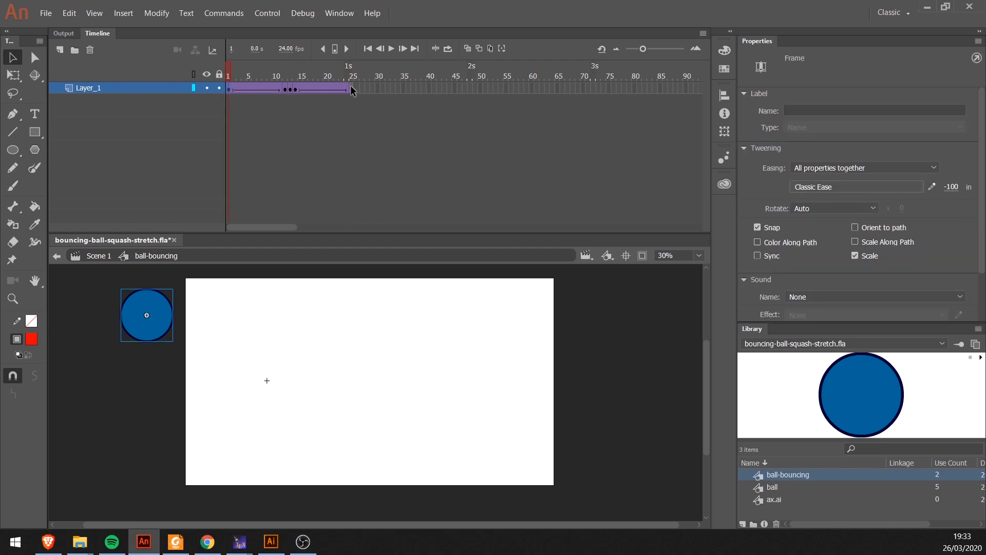
{"action": "left_click", "coordinate": [354, 85]}
{"action": "right_click", "coordinate": [313, 91]}
{"action": "left_click", "coordinate": [253, 88]}
{"action": "left_click", "coordinate": [233, 87]}
{"action": "left_click", "coordinate": [97, 88]}
{"action": "right_click", "coordinate": [312, 88]}
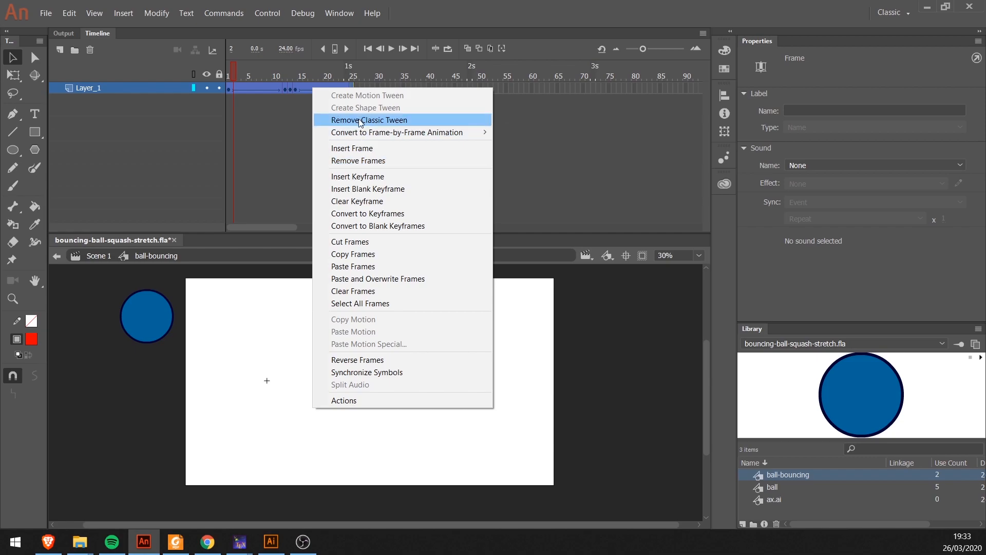
{"action": "left_click", "coordinate": [359, 254]}
Step: Paste the copied bounce frames on Layer_1 starting at frame 25 and again starting at frame 49
{"action": "left_click", "coordinate": [353, 88]}
{"action": "right_click", "coordinate": [352, 87]}
{"action": "left_click", "coordinate": [424, 267]}
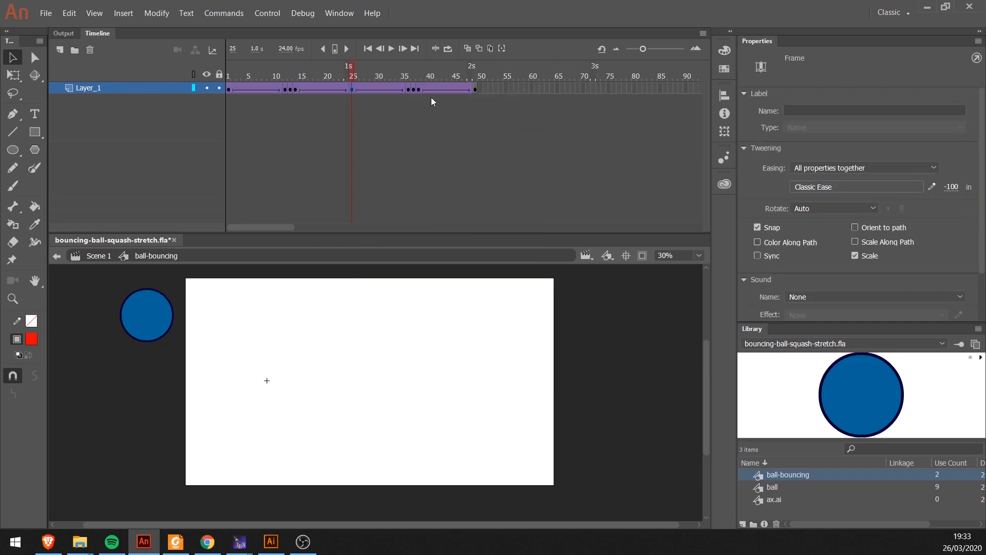
{"action": "left_click", "coordinate": [475, 90]}
{"action": "right_click", "coordinate": [475, 90]}
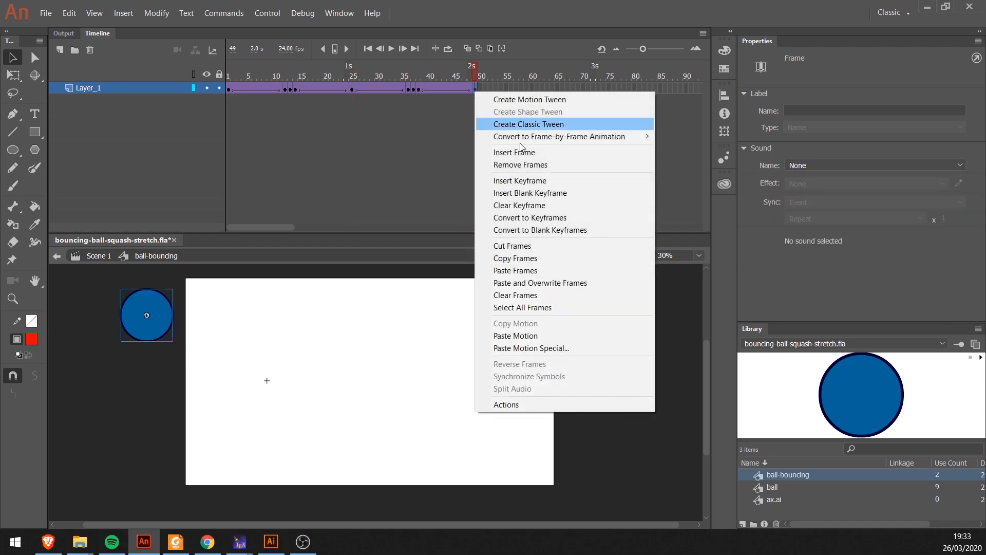
{"action": "left_click", "coordinate": [515, 270]}
Step: Lower the ball at frame 25 straight down to about Y -153 and scrub on to frame 49
{"action": "left_click_drag", "start_coordinate": [278, 73], "coordinate": [356, 77]}
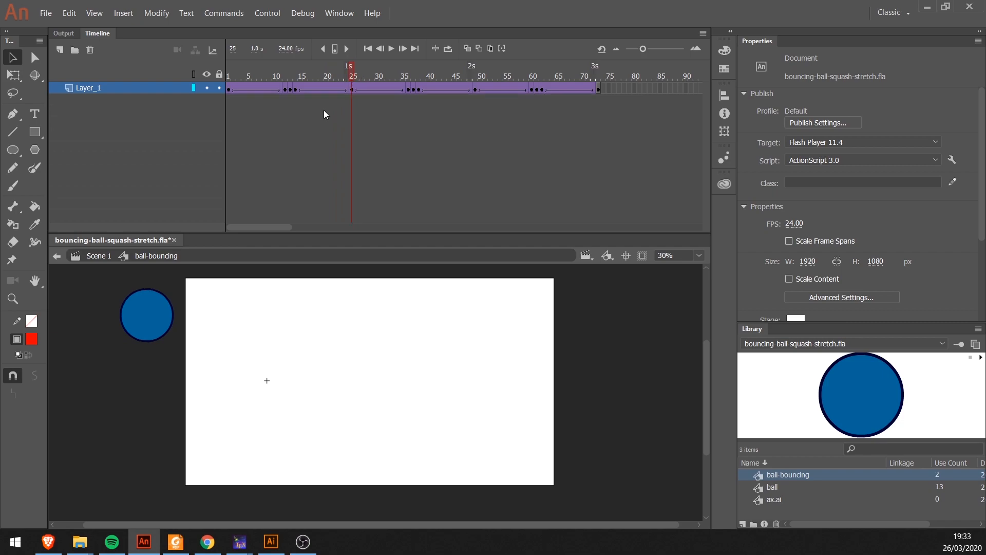
{"action": "left_click_drag", "start_coordinate": [152, 316], "coordinate": [154, 343]}
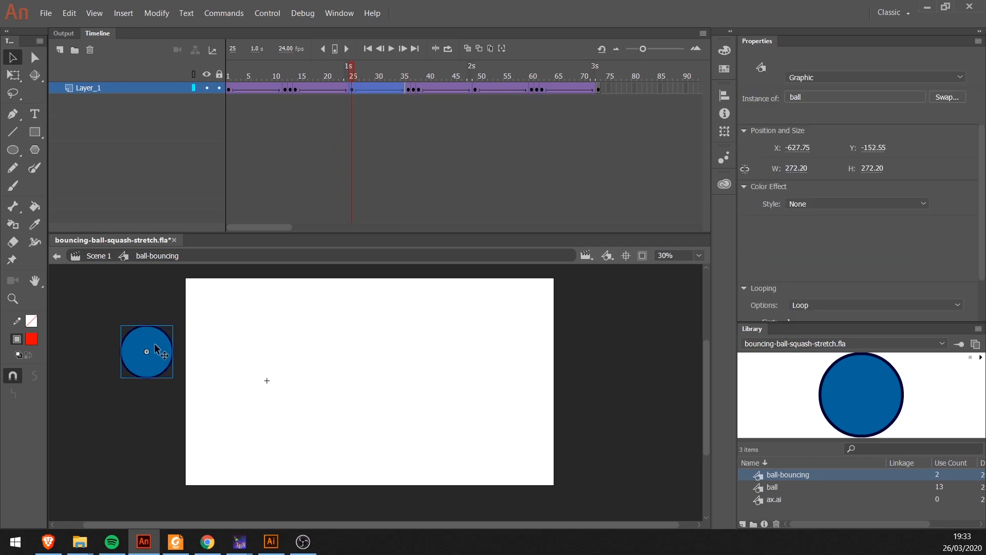
{"action": "left_click_drag", "start_coordinate": [359, 74], "coordinate": [476, 82]}
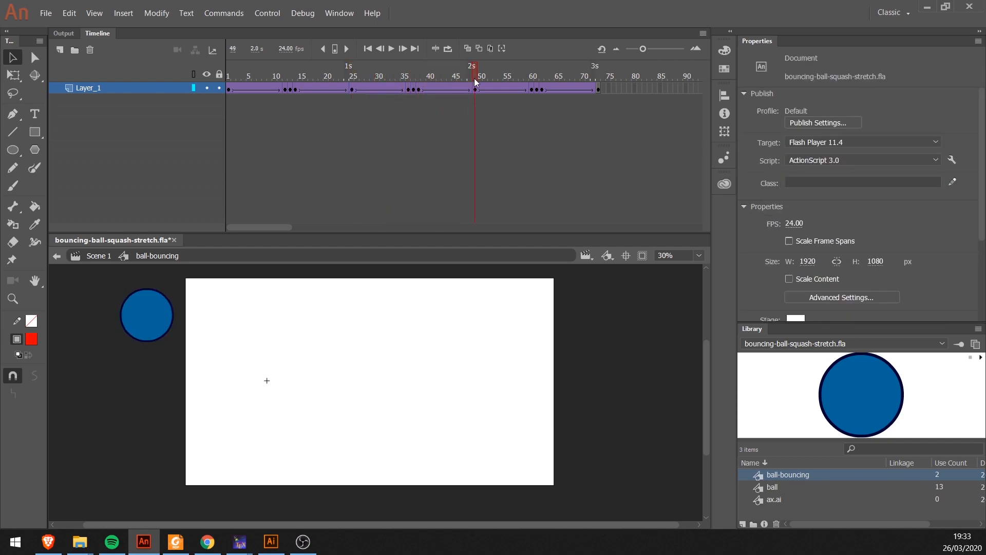
Step: Copy the lowered frame 25 keyframe onto frame 49 and move the ball there further straight down
{"action": "right_click", "coordinate": [352, 91]}
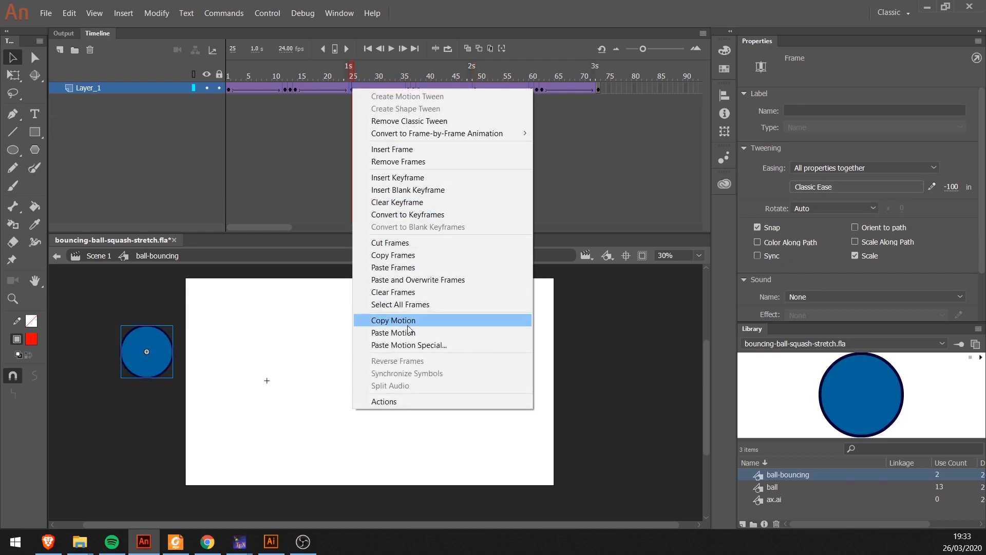
{"action": "left_click", "coordinate": [416, 256]}
{"action": "right_click", "coordinate": [473, 88]}
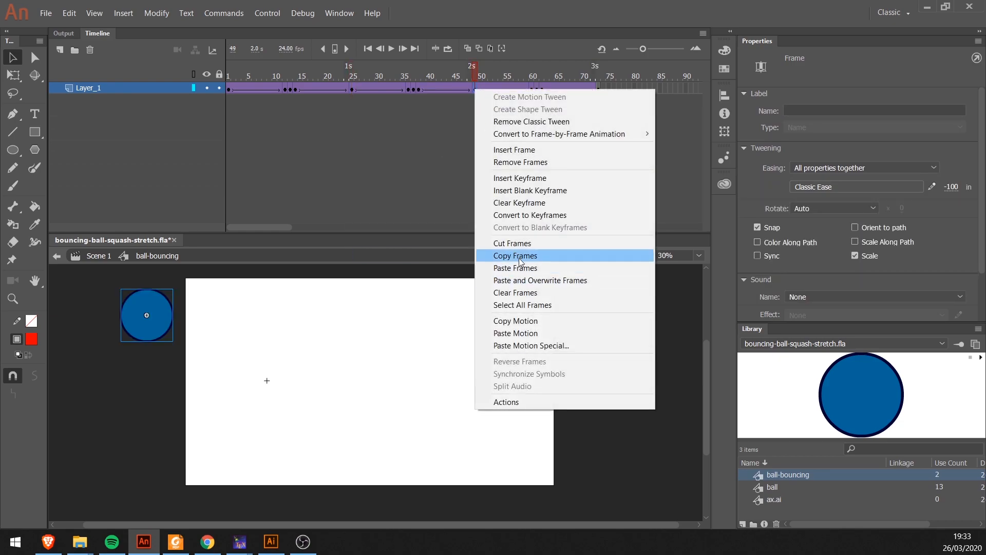
{"action": "left_click", "coordinate": [515, 267]}
{"action": "left_click_drag", "start_coordinate": [146, 339], "coordinate": [148, 382]}
Step: Copy the frame 49 keyframe onto frame 73 and move the ball there further straight down
{"action": "left_click", "coordinate": [598, 76]}
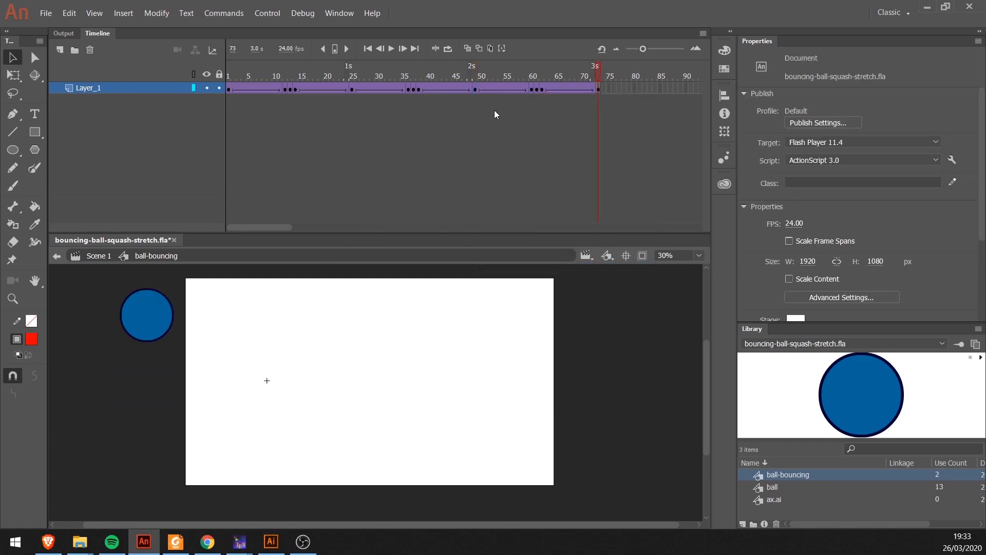
{"action": "left_click", "coordinate": [474, 87]}
{"action": "right_click", "coordinate": [474, 88]}
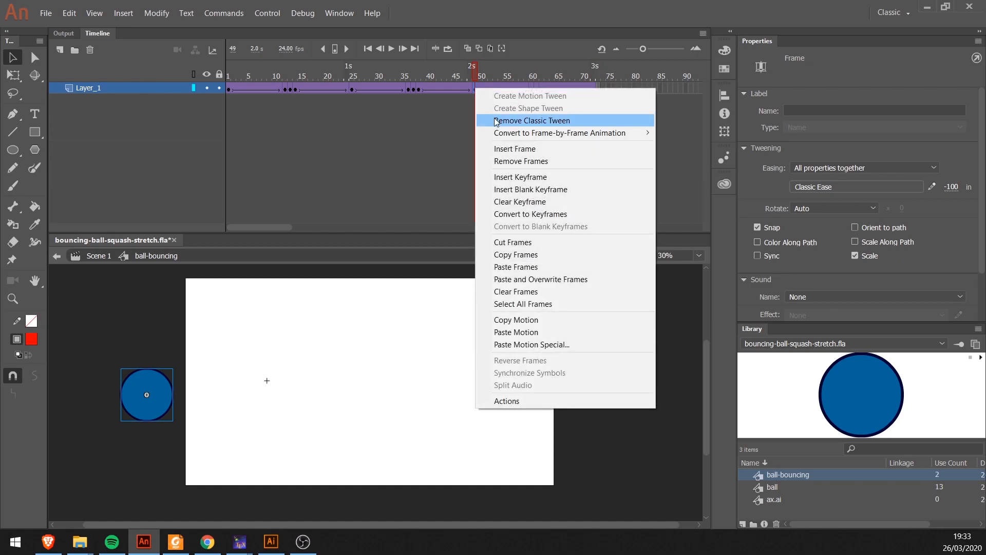
{"action": "left_click", "coordinate": [575, 266]}
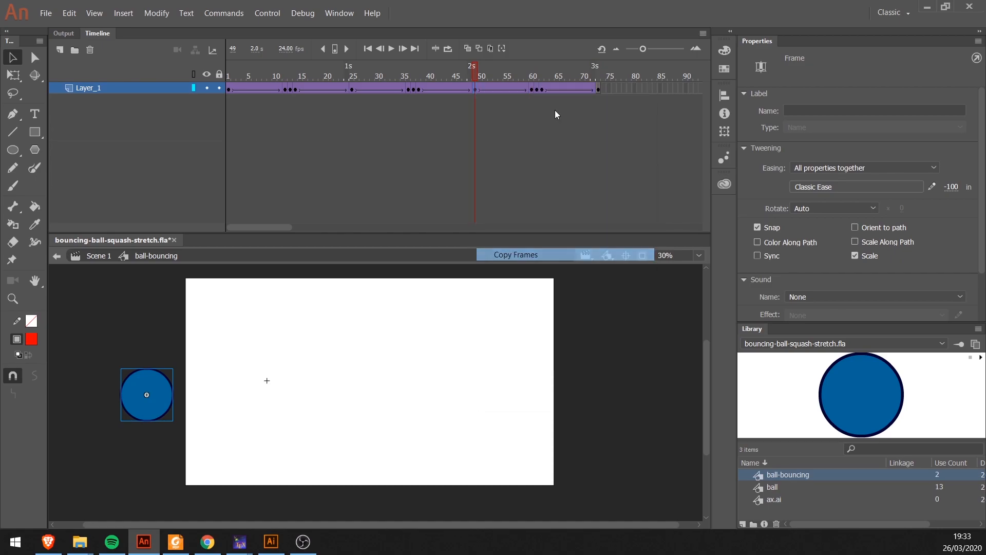
{"action": "right_click", "coordinate": [597, 90]}
{"action": "left_click", "coordinate": [638, 268]}
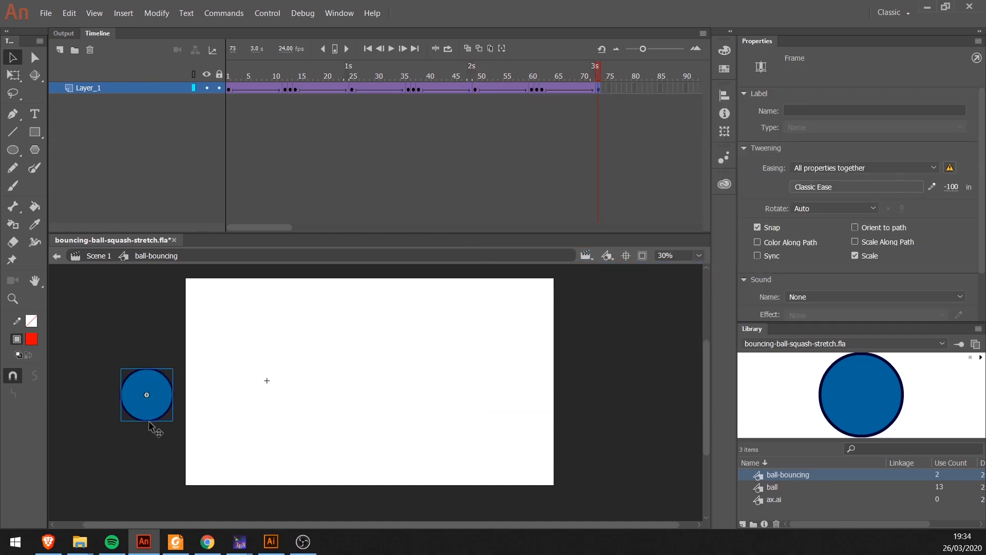
{"action": "left_click_drag", "start_coordinate": [155, 393], "coordinate": [157, 439]}
Step: With Free Transform, move the ball's transformation point to its bottom edge at frame 1
{"action": "left_click_drag", "start_coordinate": [256, 77], "coordinate": [229, 97]}
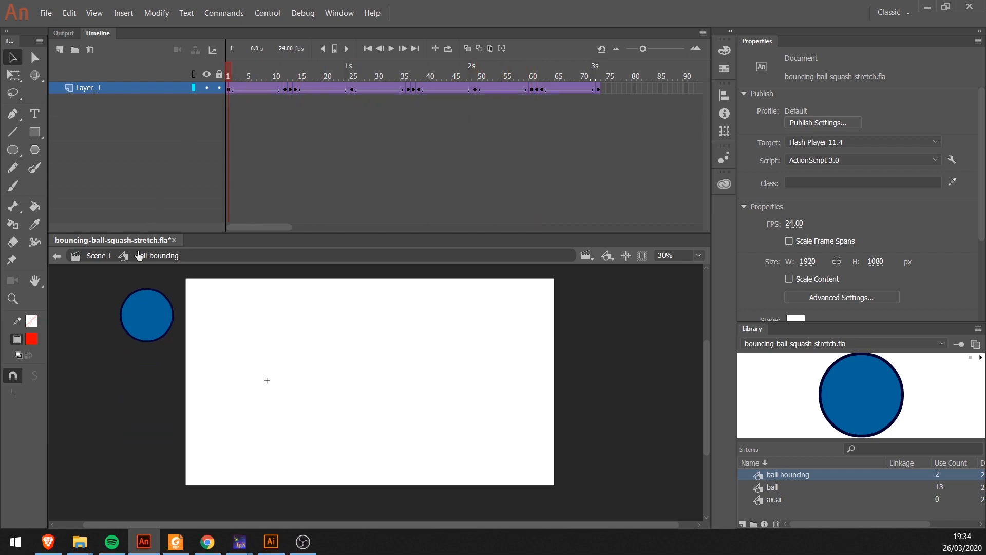
{"action": "key", "text": "q"}
{"action": "left_click", "coordinate": [149, 318]}
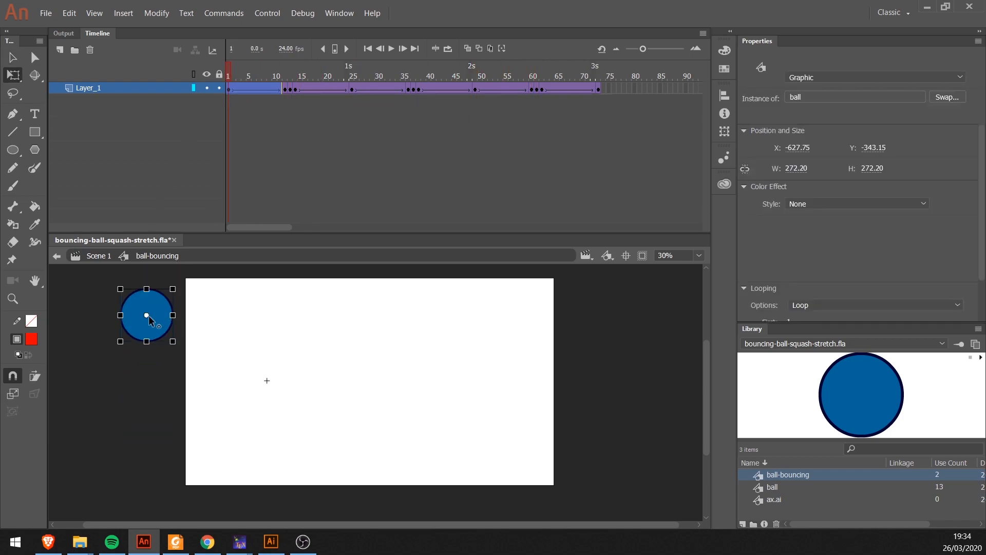
{"action": "left_click_drag", "start_coordinate": [147, 320], "coordinate": [146, 343]}
Step: Move the ball's transformation point to its bottom edge on the first impact keyframes 12, 13 and 14
{"action": "left_click_drag", "start_coordinate": [258, 73], "coordinate": [284, 69]}
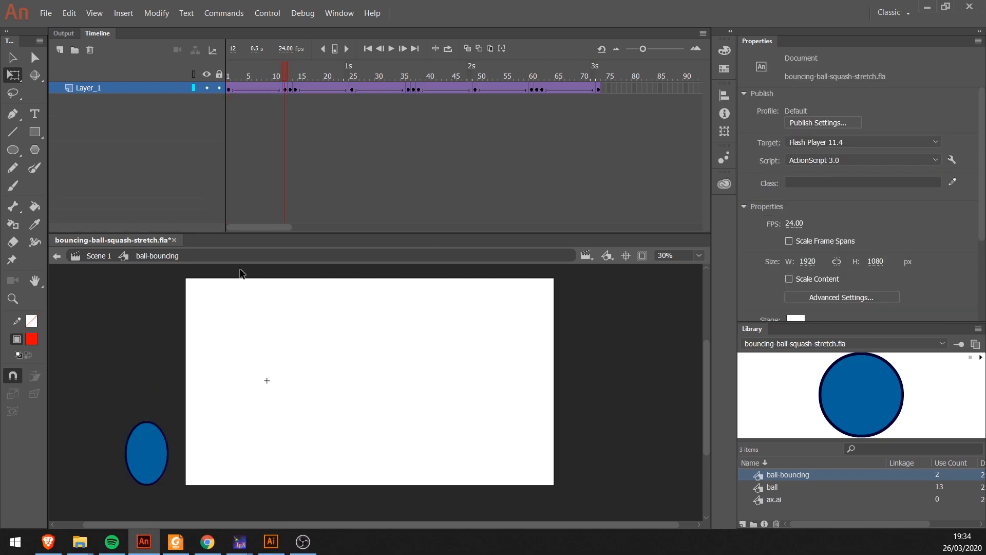
{"action": "left_click", "coordinate": [144, 465]}
{"action": "left_click_drag", "start_coordinate": [146, 454], "coordinate": [143, 489]}
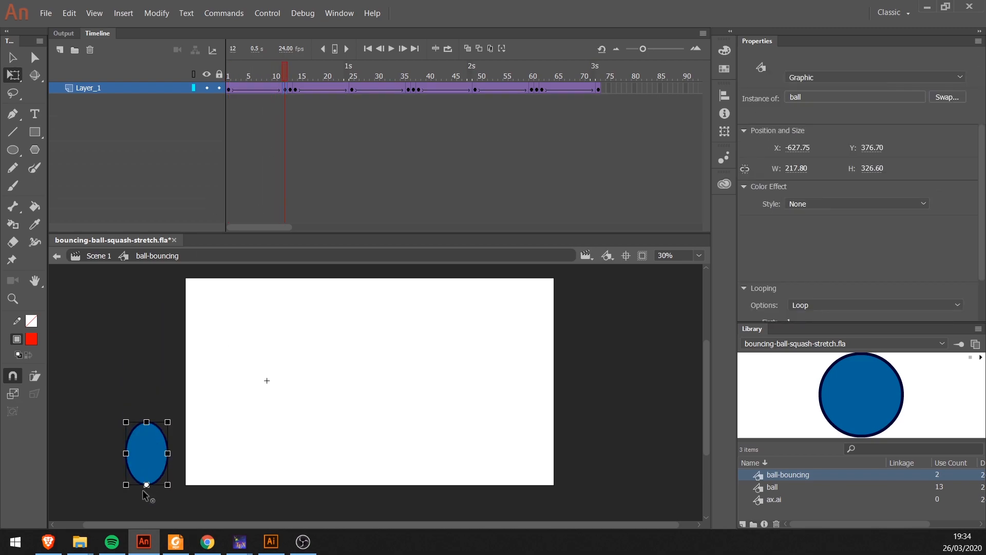
{"action": "left_click", "coordinate": [291, 73]}
{"action": "left_click", "coordinate": [149, 468]}
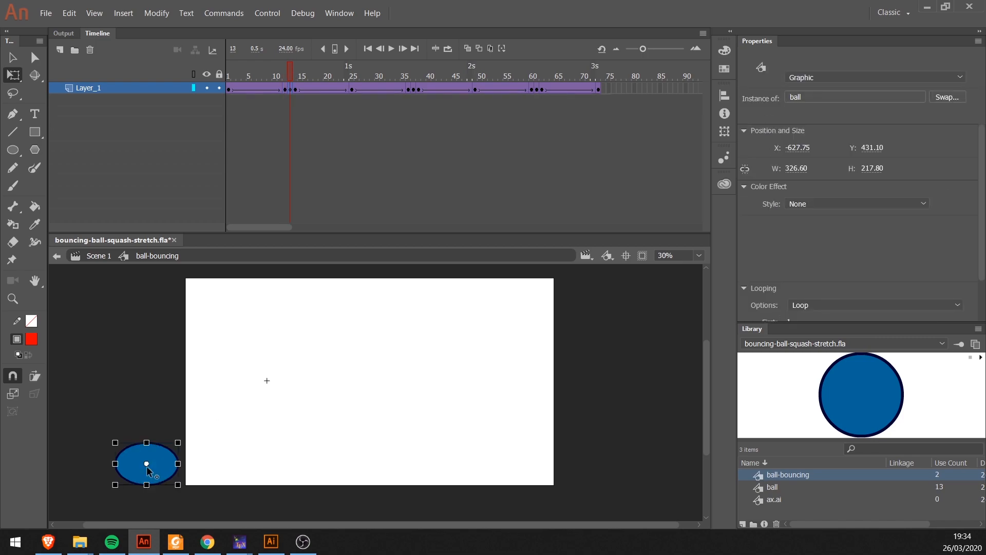
{"action": "left_click", "coordinate": [296, 73]}
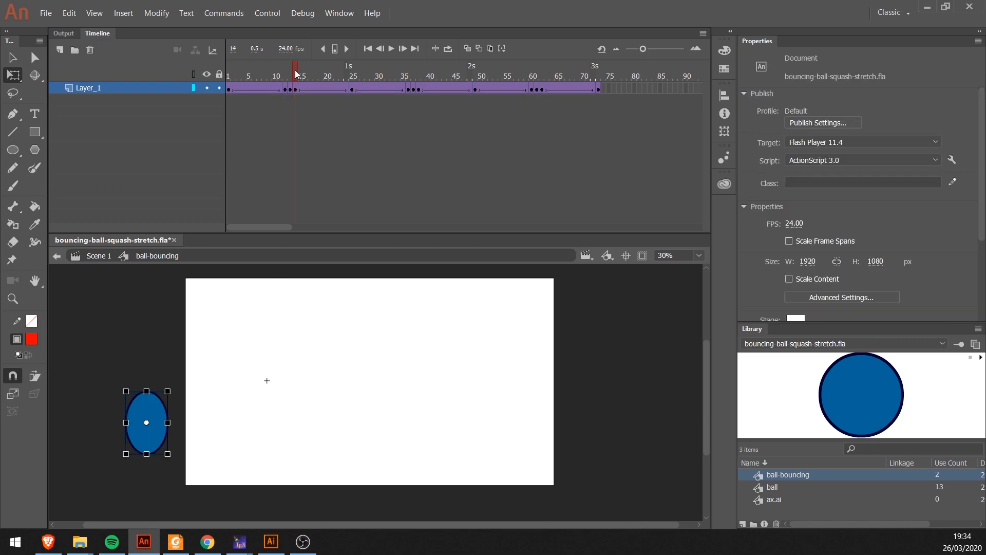
{"action": "left_click", "coordinate": [165, 418]}
{"action": "left_click_drag", "start_coordinate": [146, 422], "coordinate": [146, 454]}
Step: Move the ball's transformation point to its bottom edge on keyframes 25, 36, 37 and 38
{"action": "left_click", "coordinate": [356, 81]}
{"action": "left_click", "coordinate": [147, 351]}
{"action": "left_click_drag", "start_coordinate": [146, 352], "coordinate": [146, 377]}
{"action": "left_click", "coordinate": [410, 66]}
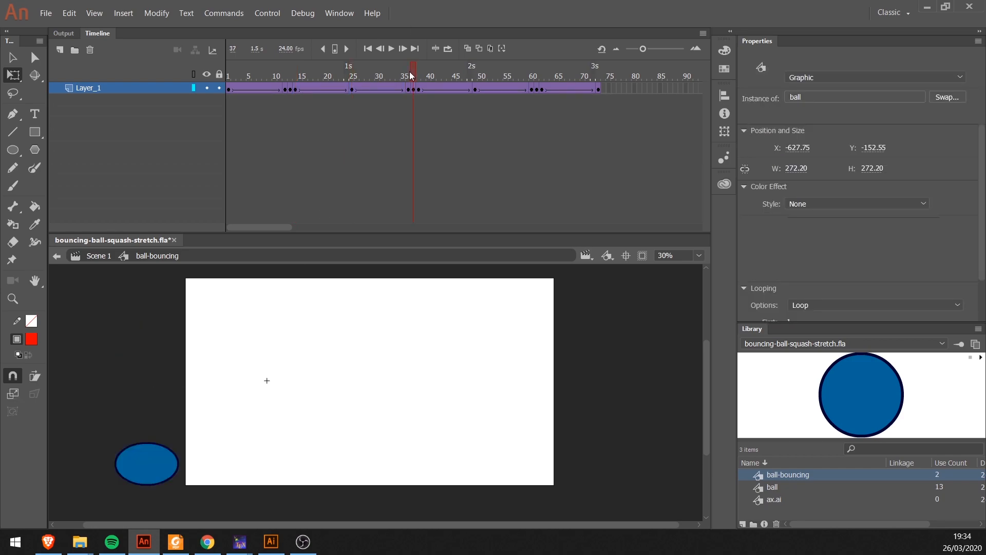
{"action": "left_click", "coordinate": [153, 477]}
{"action": "left_click_drag", "start_coordinate": [147, 453], "coordinate": [147, 485]}
{"action": "left_click", "coordinate": [415, 71]}
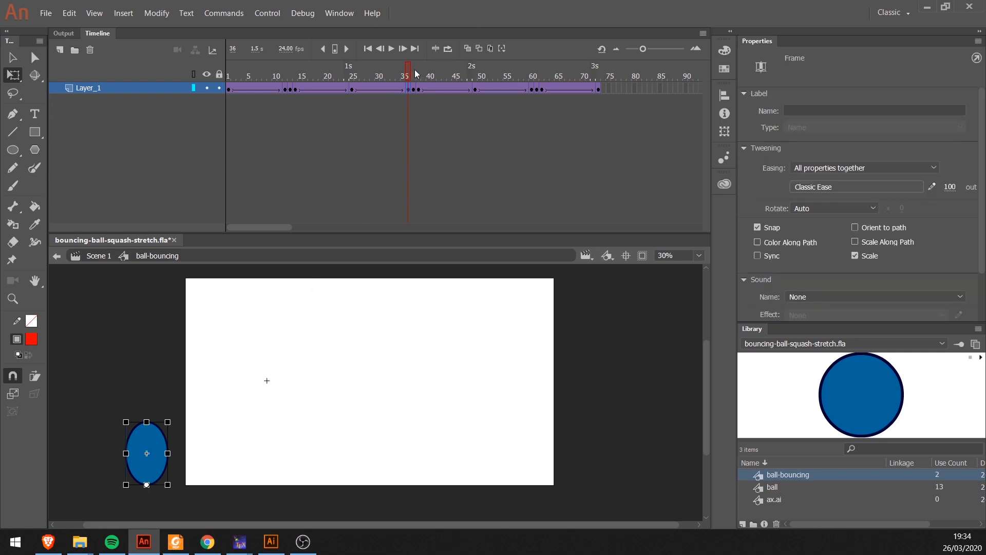
{"action": "left_click", "coordinate": [148, 474]}
{"action": "left_click_drag", "start_coordinate": [147, 476], "coordinate": [147, 485]}
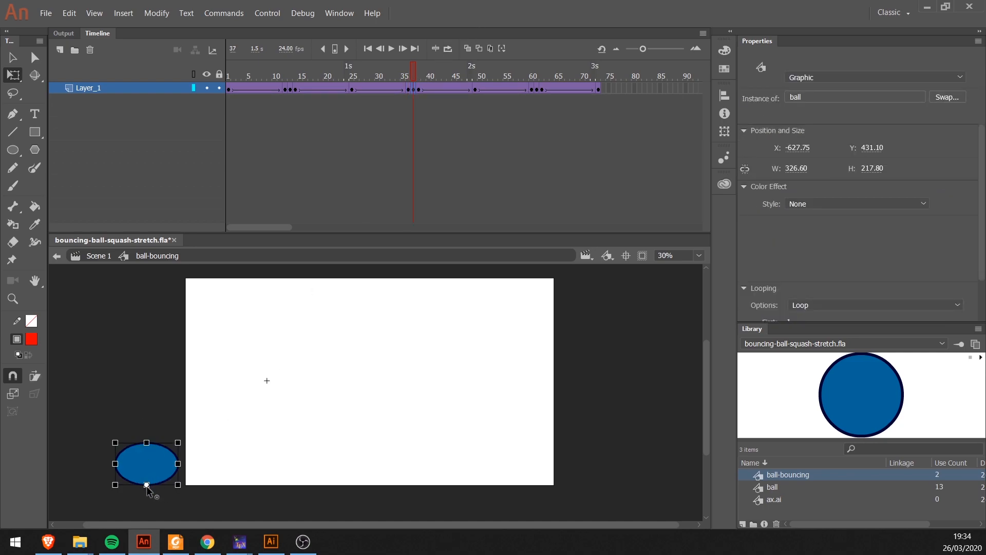
{"action": "left_click", "coordinate": [419, 73]}
{"action": "left_click", "coordinate": [154, 438]}
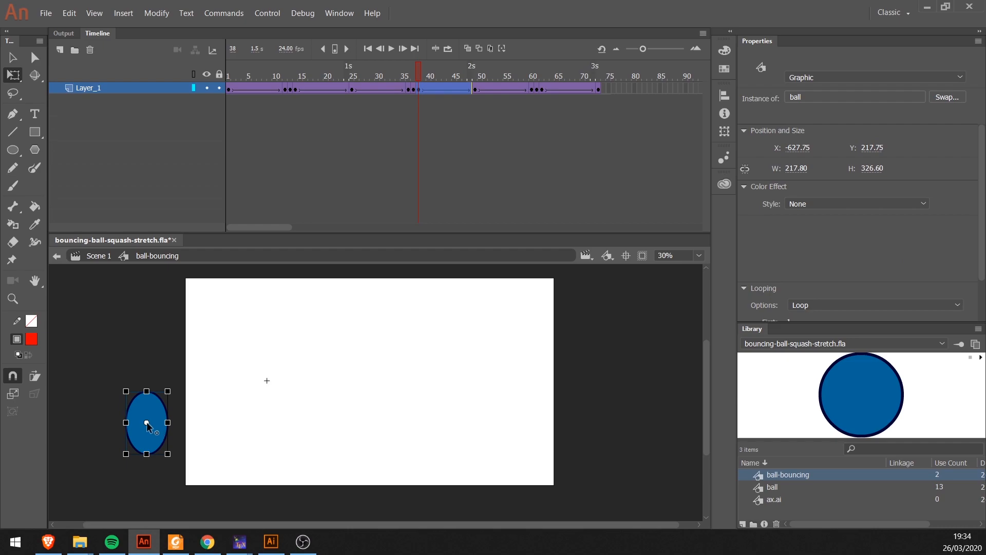
Step: Move the ball's transformation point to its bottom edge on keyframes 49, 60, 61 and 62
{"action": "left_click", "coordinate": [477, 78]}
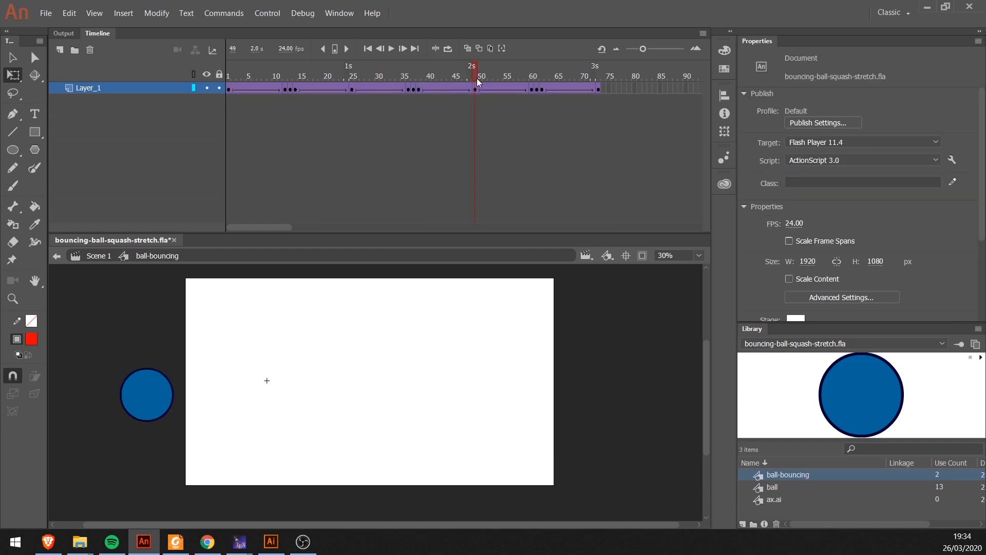
{"action": "left_click", "coordinate": [147, 405]}
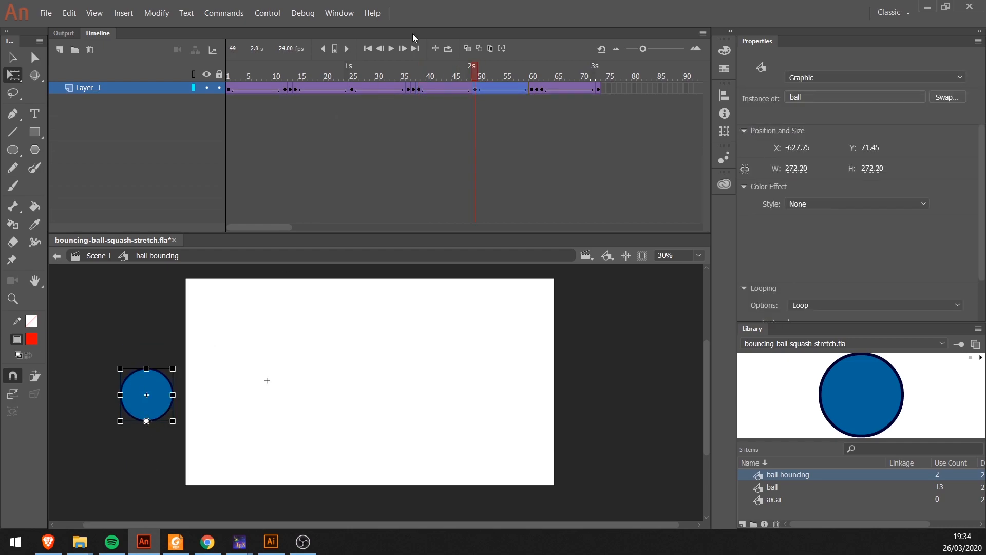
{"action": "left_click", "coordinate": [532, 77]}
{"action": "left_click", "coordinate": [150, 469]}
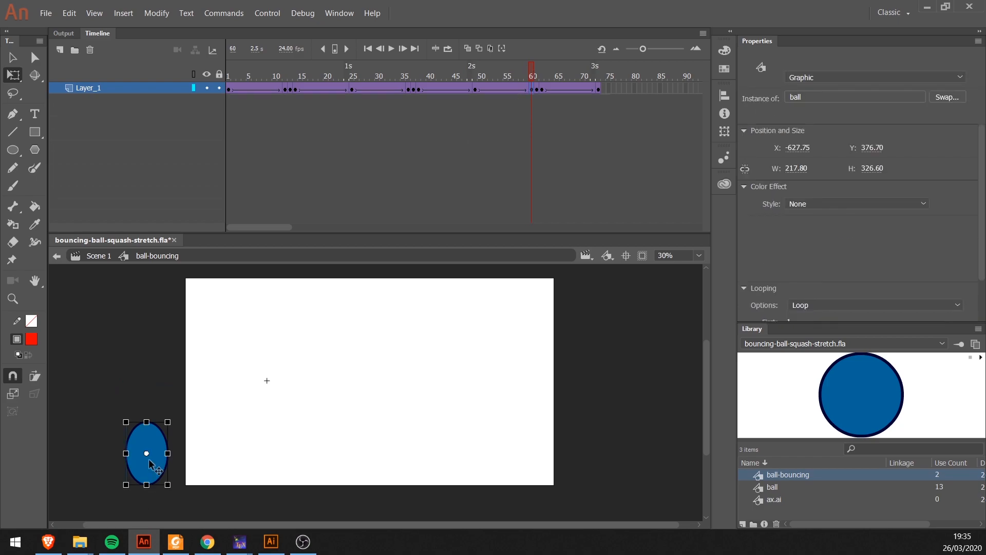
{"action": "left_click_drag", "start_coordinate": [147, 475], "coordinate": [147, 485]}
{"action": "left_click", "coordinate": [539, 77]}
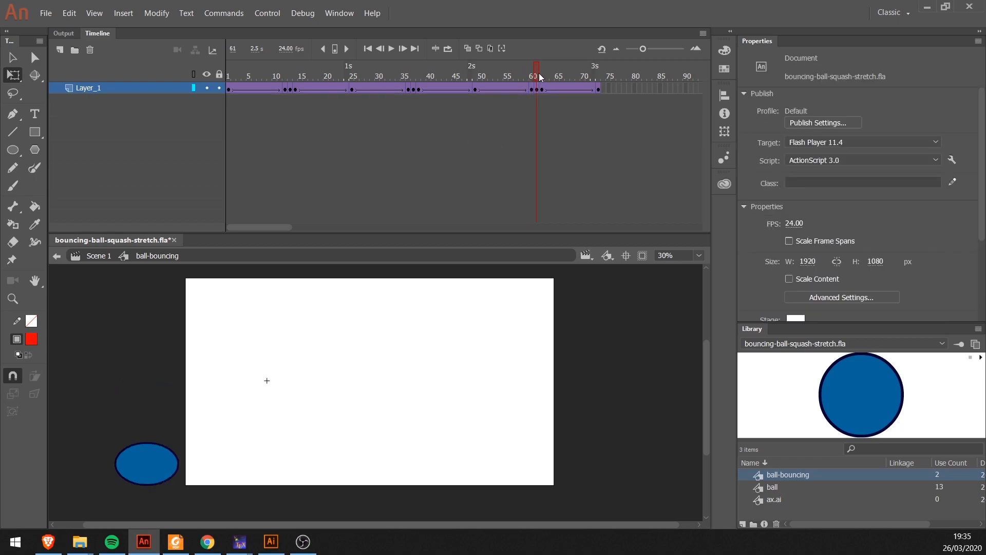
{"action": "left_click", "coordinate": [163, 457]}
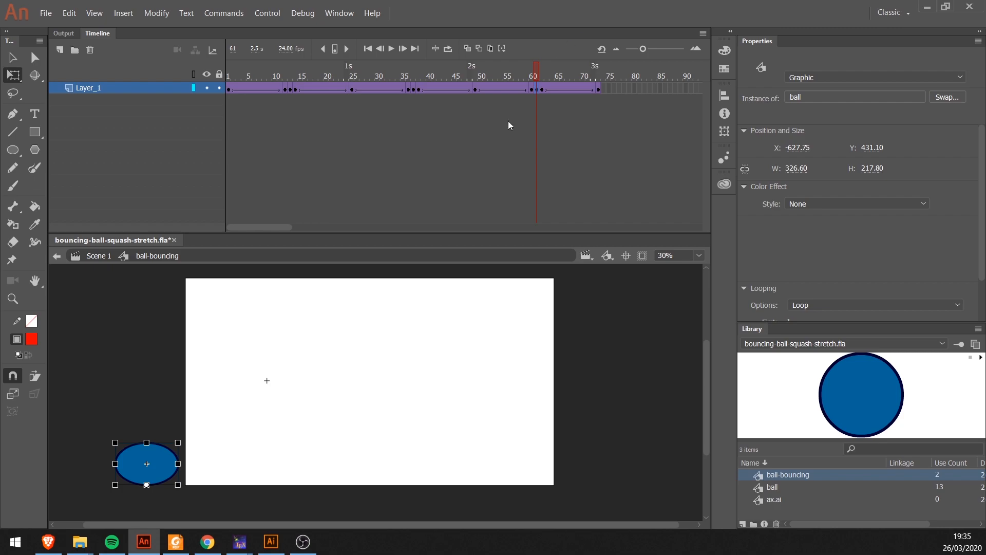
{"action": "left_click", "coordinate": [543, 78]}
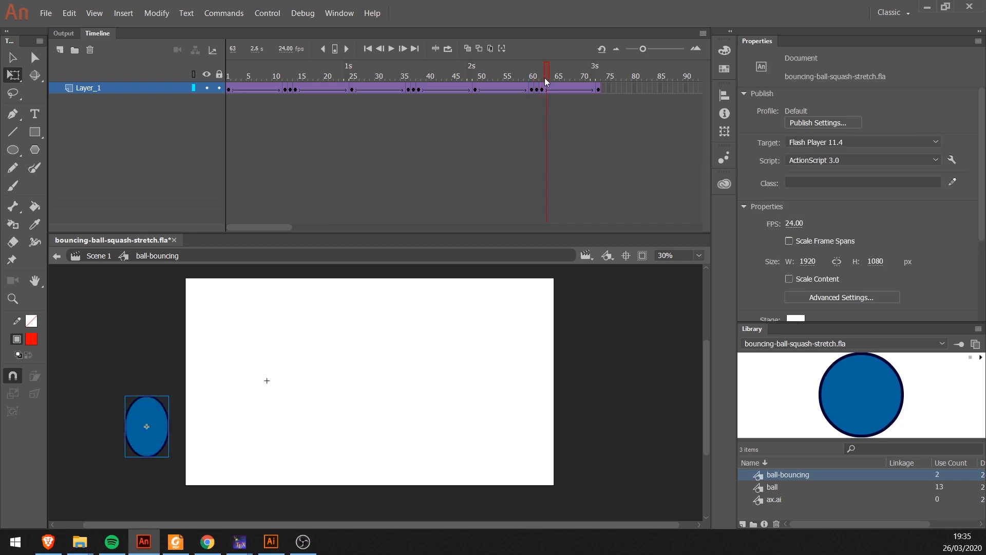
{"action": "left_click", "coordinate": [158, 451]}
{"action": "left_click_drag", "start_coordinate": [146, 423], "coordinate": [147, 455]}
Step: Move the ball's transformation point to its bottom edge on the final keyframe 73
{"action": "left_click_drag", "start_coordinate": [554, 69], "coordinate": [598, 69]}
{"action": "left_click", "coordinate": [598, 89]}
{"action": "left_click", "coordinate": [141, 452]}
{"action": "left_click_drag", "start_coordinate": [146, 445], "coordinate": [147, 470]}
Step: Reduce the ball's stretch at frame 36 by scaling it to 85% width and 115% height
{"action": "left_click_drag", "start_coordinate": [253, 77], "coordinate": [407, 88]}
{"action": "left_click", "coordinate": [292, 91]}
{"action": "key", "text": "ctrl+t"}
{"action": "left_click", "coordinate": [603, 100]}
{"action": "type", "text": "35"}
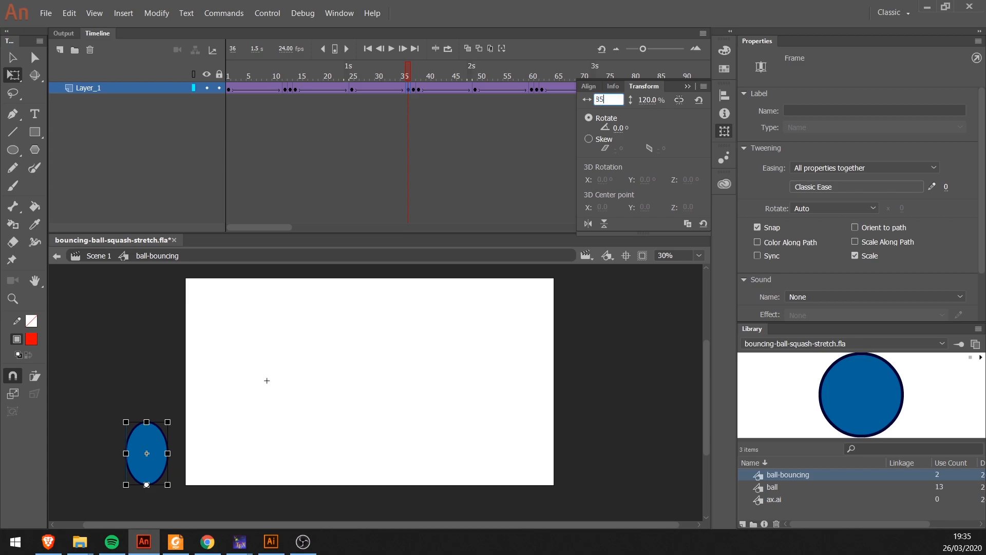
{"action": "key", "text": "Tab"}
{"action": "type", "text": "115"}
{"action": "key", "text": "Return"}
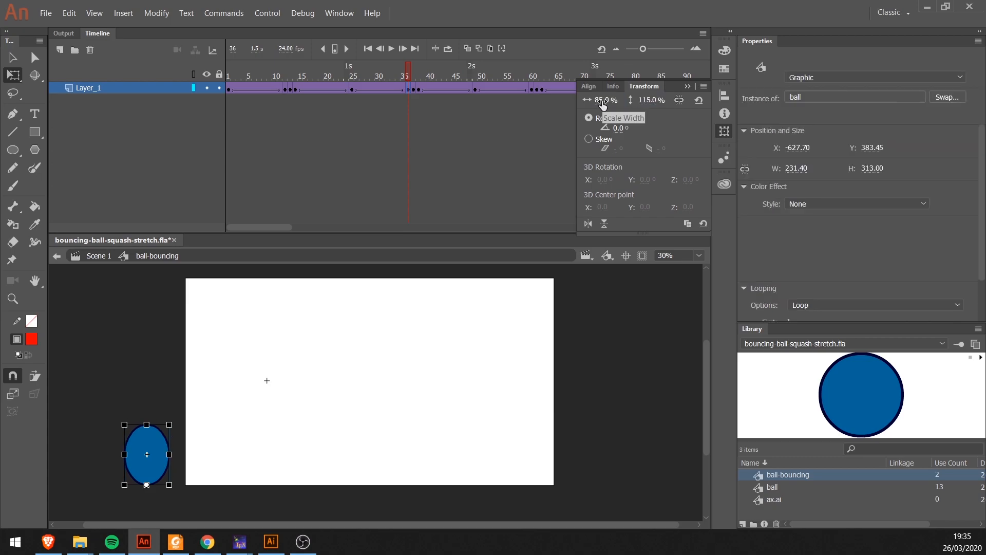
Step: Scale the stretched ball at frame 38 to 85% width and 115% height
{"action": "left_click", "coordinate": [421, 91]}
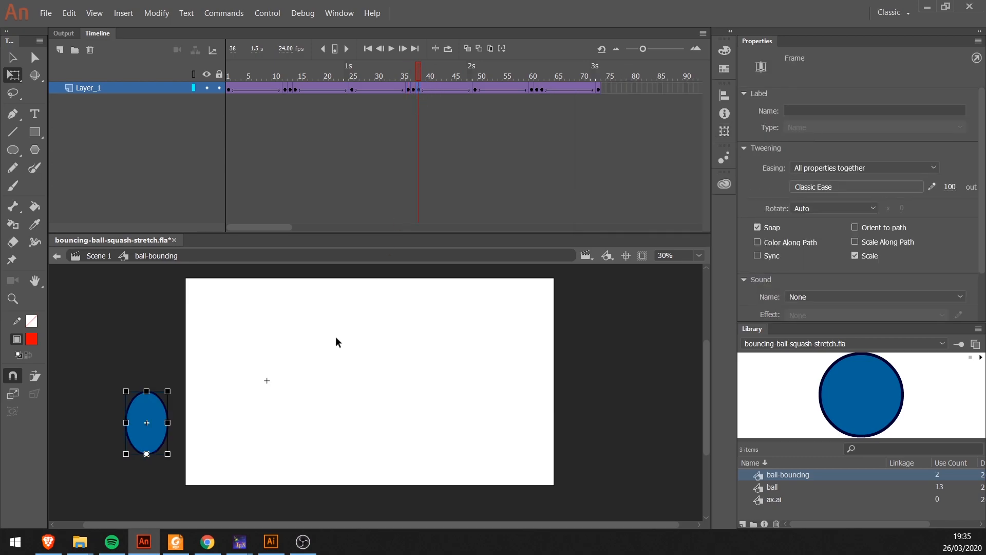
{"action": "left_click", "coordinate": [724, 132]}
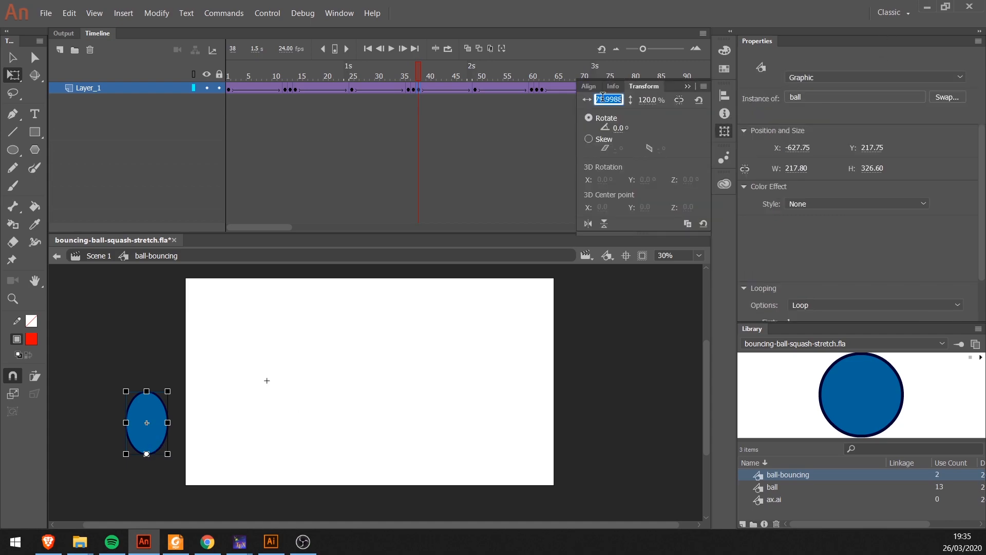
{"action": "type", "text": "85"}
{"action": "key", "text": "Tab"}
{"action": "type", "text": "11"}
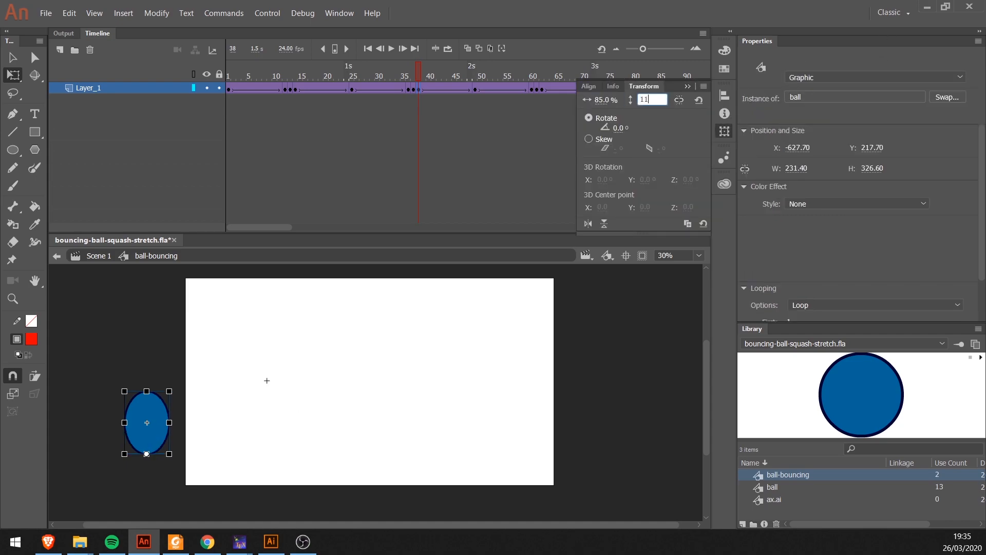
{"action": "key", "text": "Return"}
Step: Reduce the ball's squash at frame 37 by scaling it to 115% width and 85% height
{"action": "left_click", "coordinate": [414, 75]}
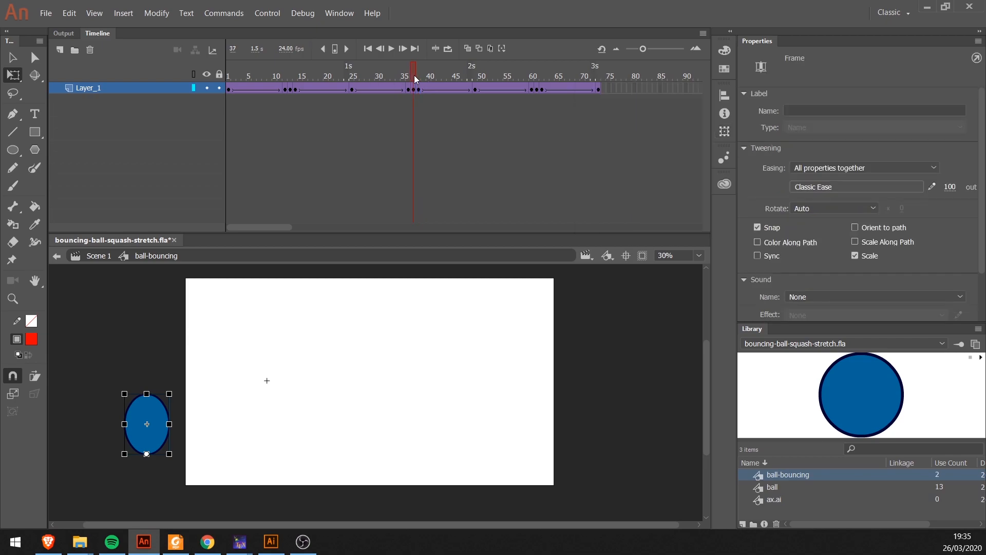
{"action": "left_click", "coordinate": [411, 98]}
{"action": "left_click", "coordinate": [417, 91]}
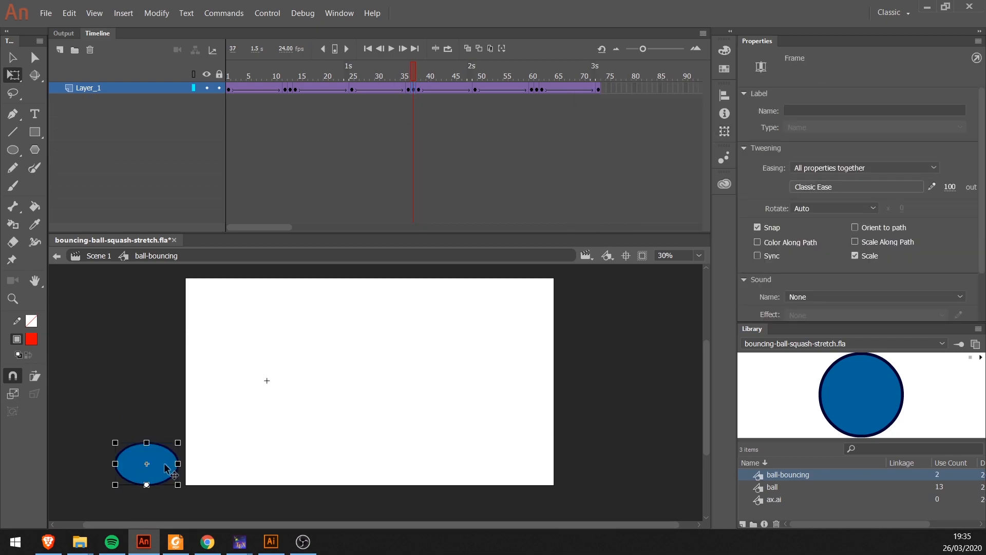
{"action": "left_click", "coordinate": [166, 468]}
{"action": "key", "text": "ctrl+t"}
{"action": "type", "text": "115"}
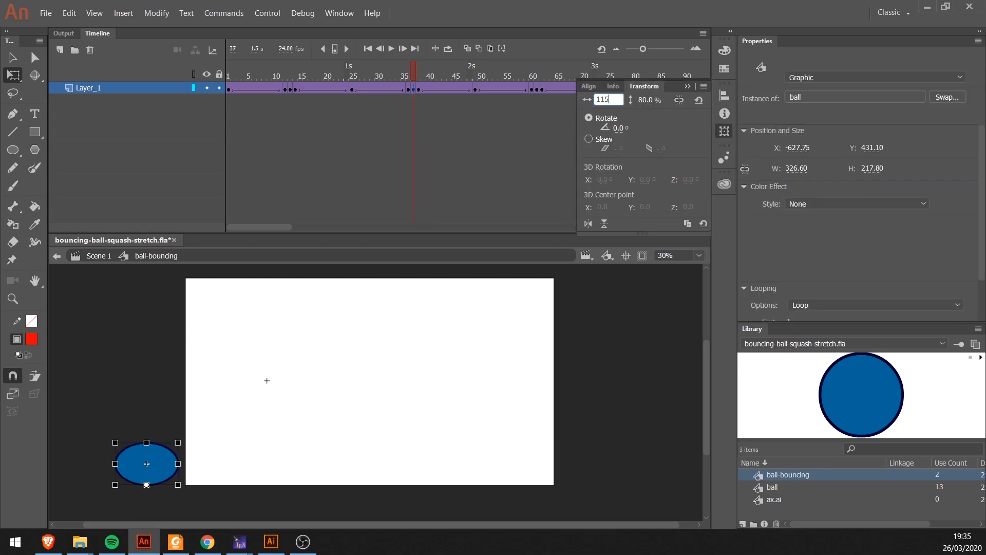
{"action": "key", "text": "Tab"}
{"action": "type", "text": "85"}
{"action": "key", "text": "Return"}
Step: Scale the stretched ball at frame 60 to 90% width and 110% height
{"action": "left_click_drag", "start_coordinate": [418, 78], "coordinate": [531, 77]}
{"action": "left_click", "coordinate": [157, 425]}
{"action": "left_click", "coordinate": [724, 131]}
{"action": "left_click", "coordinate": [601, 98]}
{"action": "type", "text": "90"}
{"action": "key", "text": "Tab"}
{"action": "type", "text": "110"}
{"action": "key", "text": "Return"}
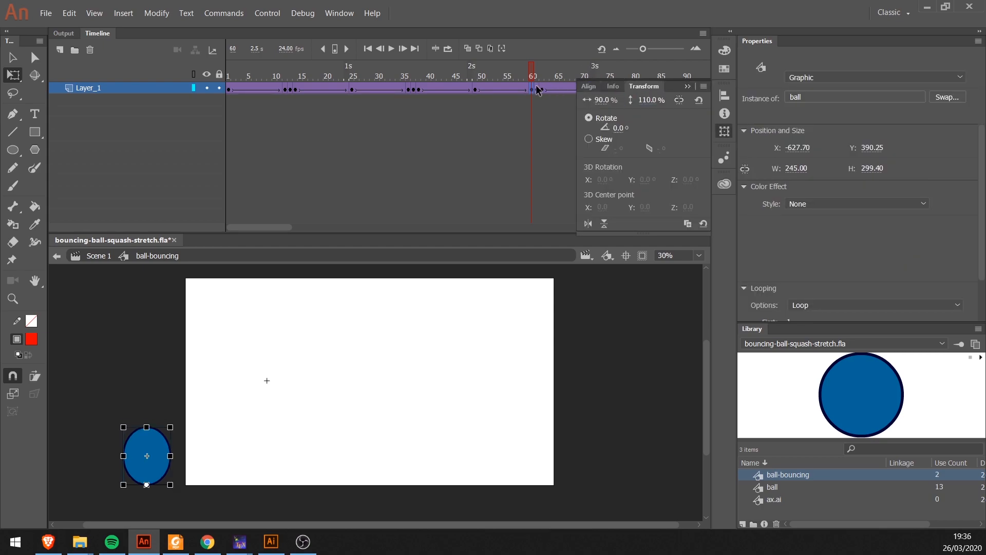
Step: Scale the squashed ball at frame 61 to 110% width and 90% height
{"action": "left_click", "coordinate": [537, 90]}
{"action": "left_click", "coordinate": [724, 132]}
{"action": "left_click", "coordinate": [611, 99]}
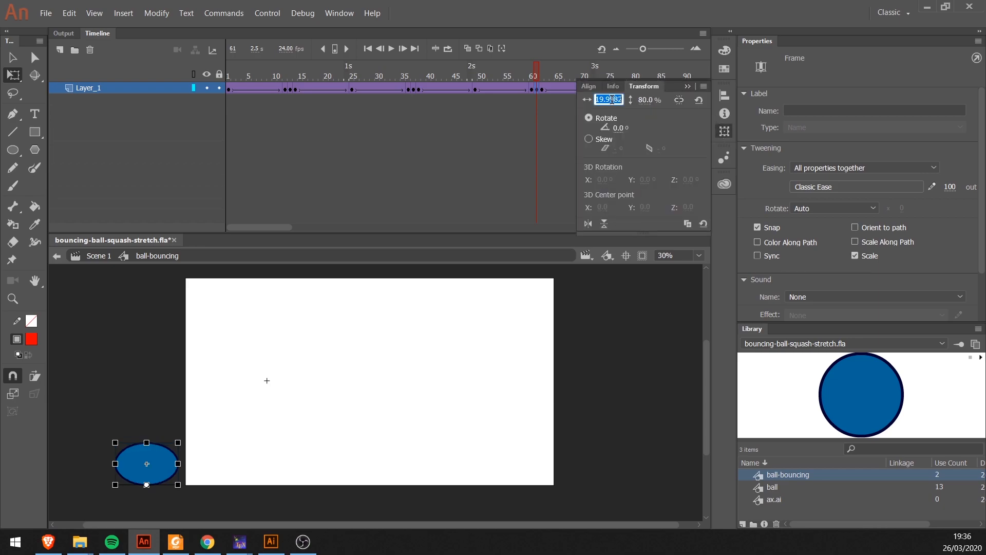
{"action": "type", "text": "110"}
{"action": "key", "text": "Tab"}
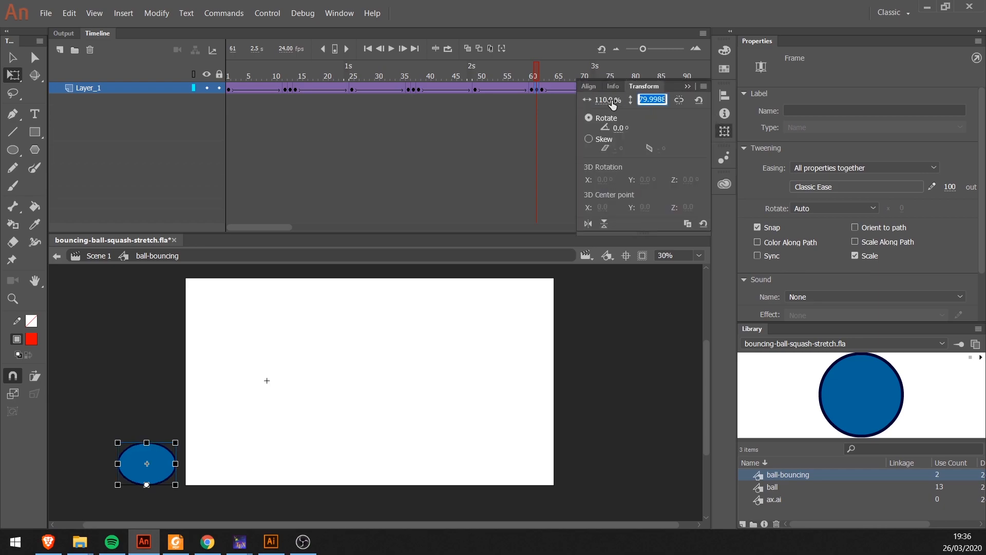
{"action": "type", "text": "90"}
{"action": "key", "text": "Return"}
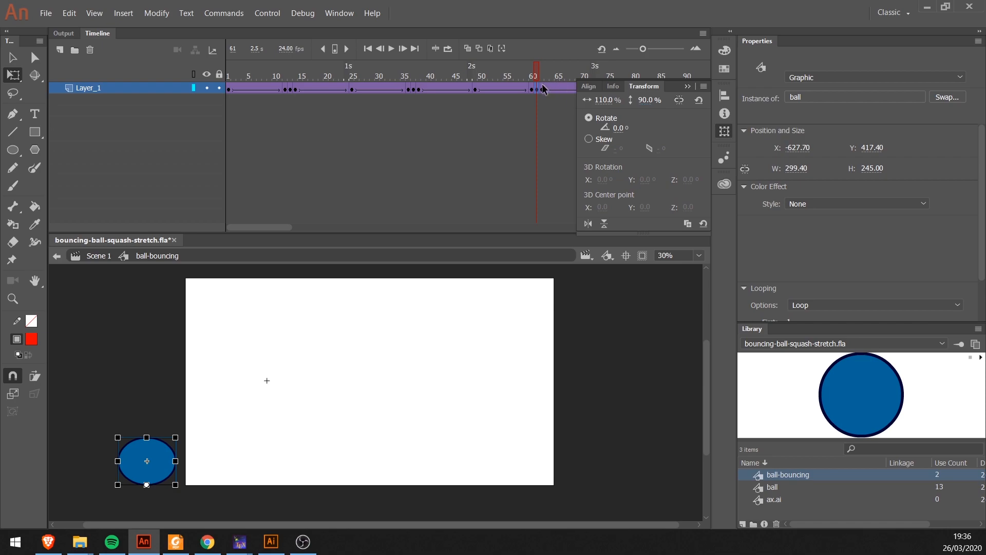
Step: Scale the stretched ball at frame 62 to 90% width and 110% height
{"action": "left_click", "coordinate": [541, 86]}
{"action": "key", "text": "ctrl+t"}
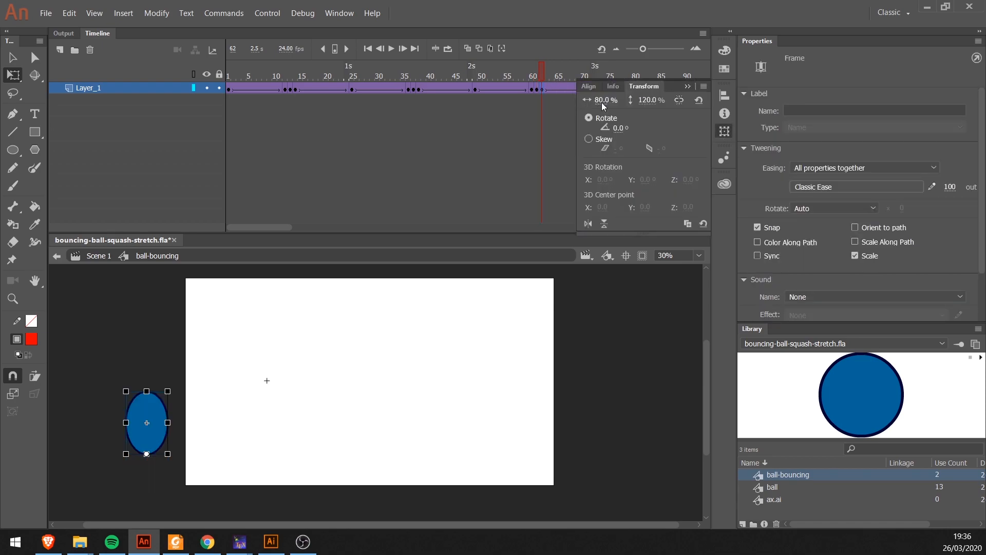
{"action": "type", "text": "90"}
{"action": "key", "text": "Tab"}
{"action": "type", "text": "110"}
{"action": "key", "text": "Return"}
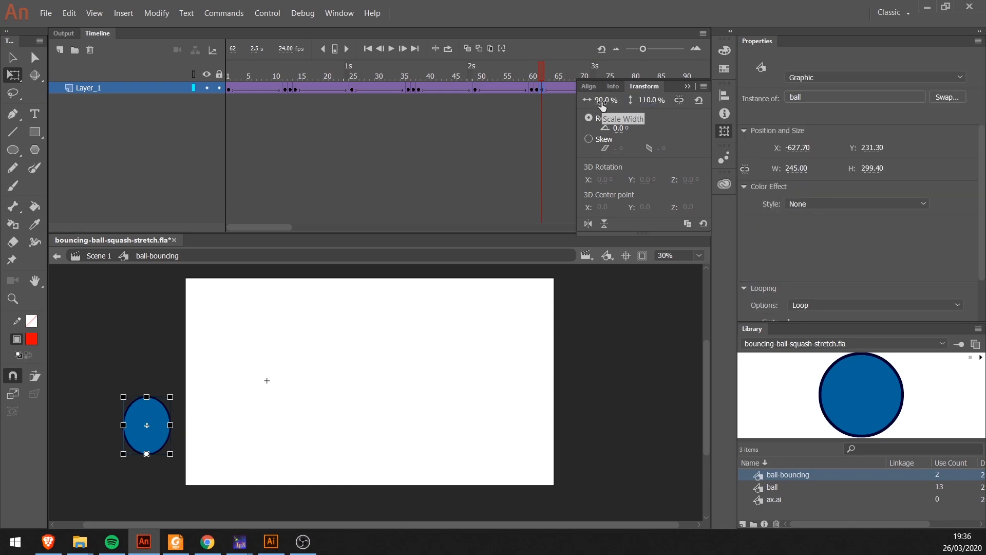
{"action": "left_click", "coordinate": [693, 85]}
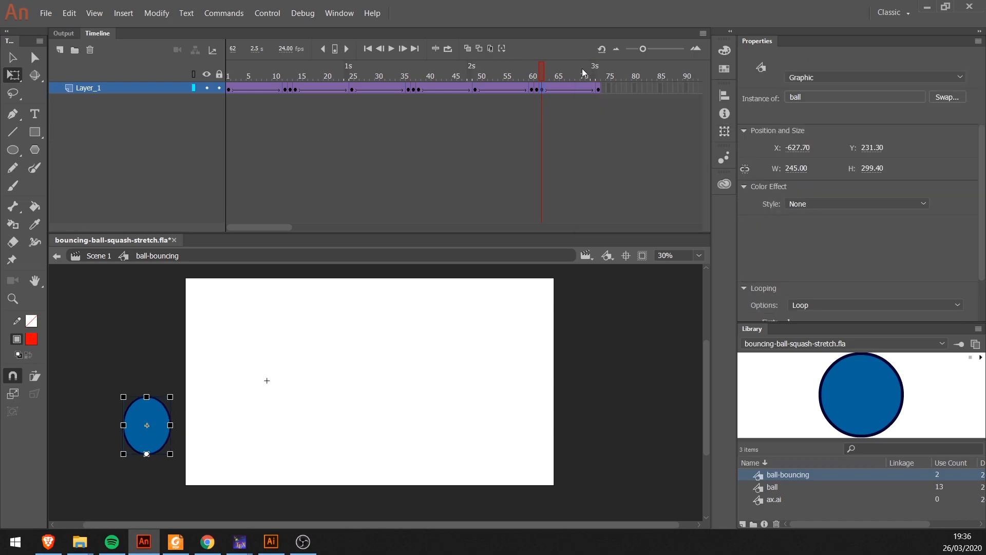
Step: Lower the stretched ball at frame 62 to the stage's bottom edge and check the neighbouring frames with onion skinning
{"action": "mouse_move", "coordinate": [541, 74]}
{"action": "left_mouse_down"}
{"action": "mouse_move", "coordinate": [557, 78]}
{"action": "mouse_move", "coordinate": [540, 80]}
{"action": "left_mouse_up"}
{"action": "left_click", "coordinate": [296, 425]}
{"action": "left_click", "coordinate": [165, 443]}
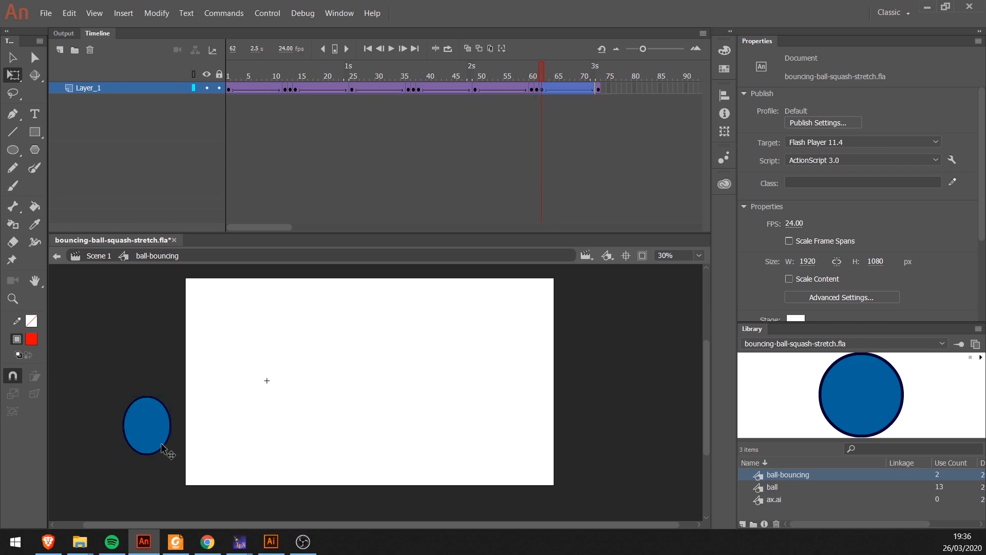
{"action": "left_click", "coordinate": [468, 48]}
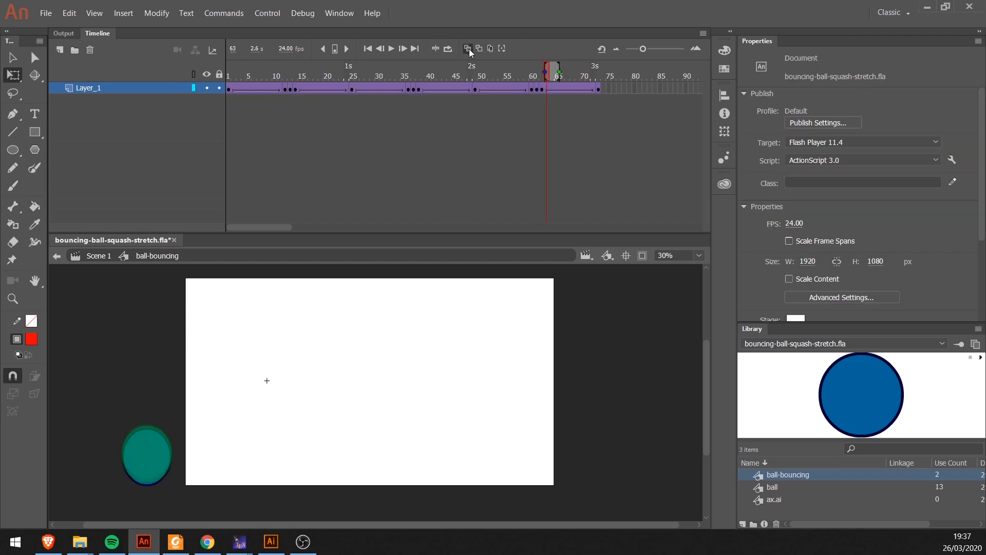
{"action": "left_click", "coordinate": [467, 48]}
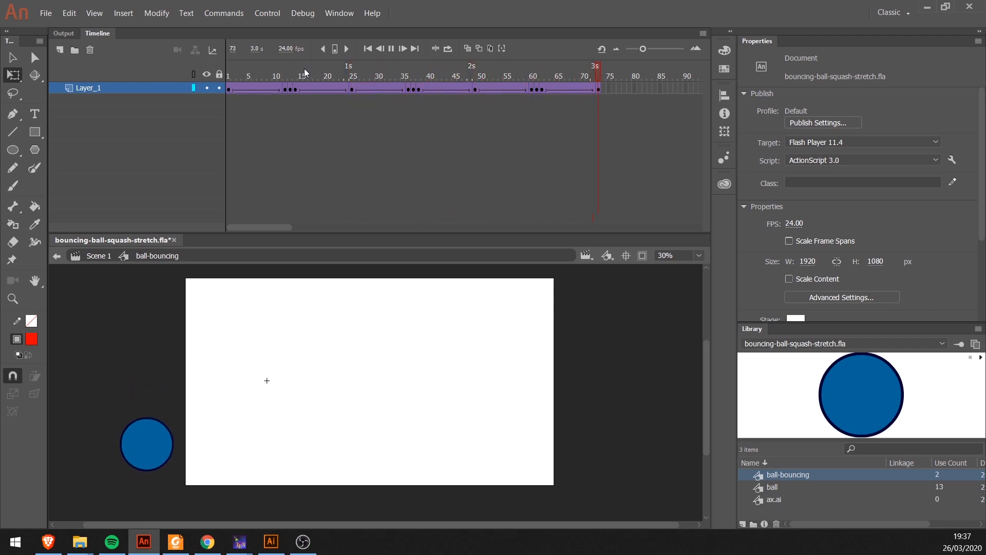
Step: Raise the ball at frame 73 to a Y position of about 285 and play the animation
{"action": "left_click_drag", "start_coordinate": [553, 78], "coordinate": [616, 84]}
{"action": "left_click", "coordinate": [141, 452]}
{"action": "left_click_drag", "start_coordinate": [148, 450], "coordinate": [147, 444]}
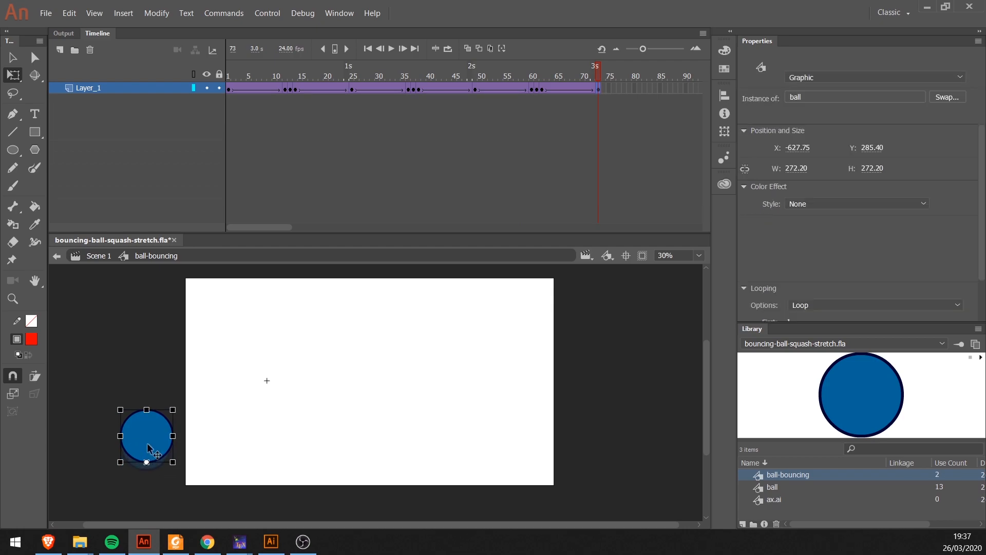
{"action": "left_click", "coordinate": [134, 129]}
{"action": "key", "text": "Return"}
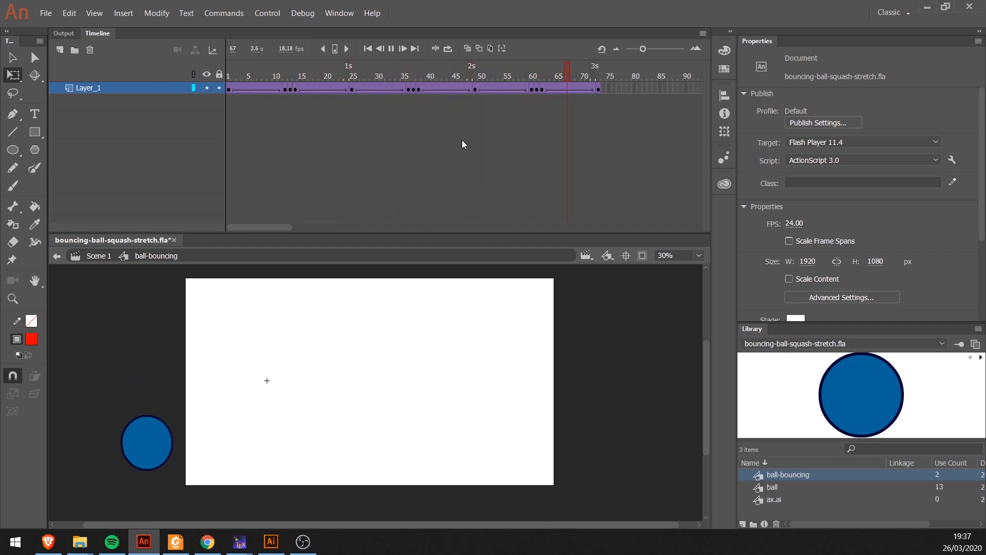
Step: Lower the stretched ball at frame 38 closer to the ground and play back the bounces
{"action": "left_click", "coordinate": [416, 76]}
{"action": "left_click", "coordinate": [416, 76]}
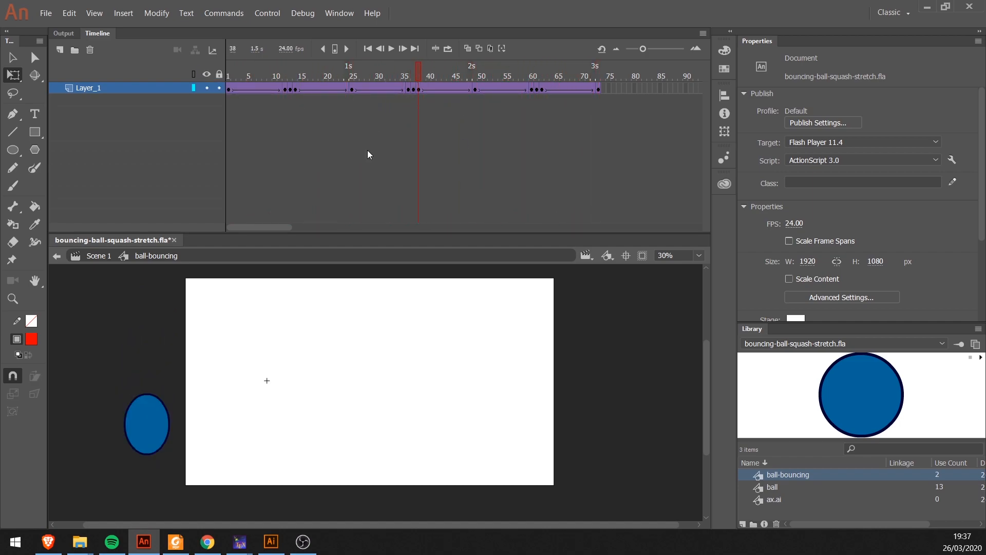
{"action": "left_click", "coordinate": [145, 431]}
{"action": "left_click_drag", "start_coordinate": [147, 424], "coordinate": [148, 441]}
{"action": "key", "text": "Return"}
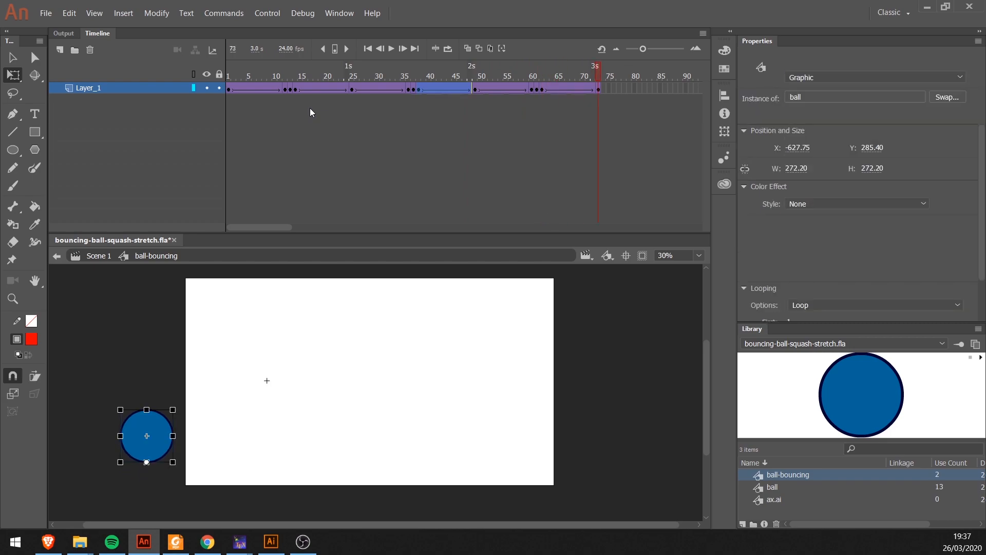
{"action": "key", "text": "Return"}
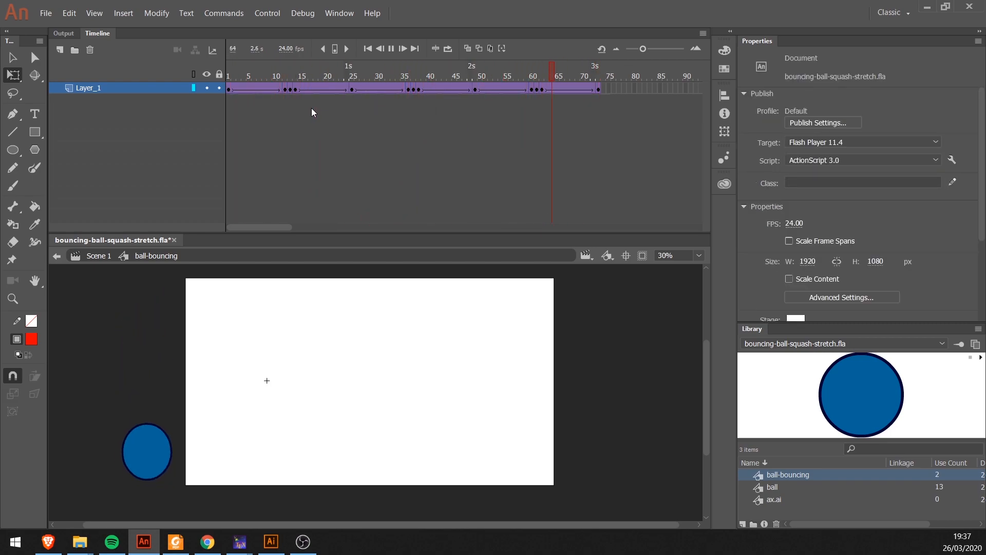
Step: Shorten the ball's first rebound by removing one frame at frame 19 and one at frame 29
{"action": "left_click_drag", "start_coordinate": [229, 67], "coordinate": [325, 76]}
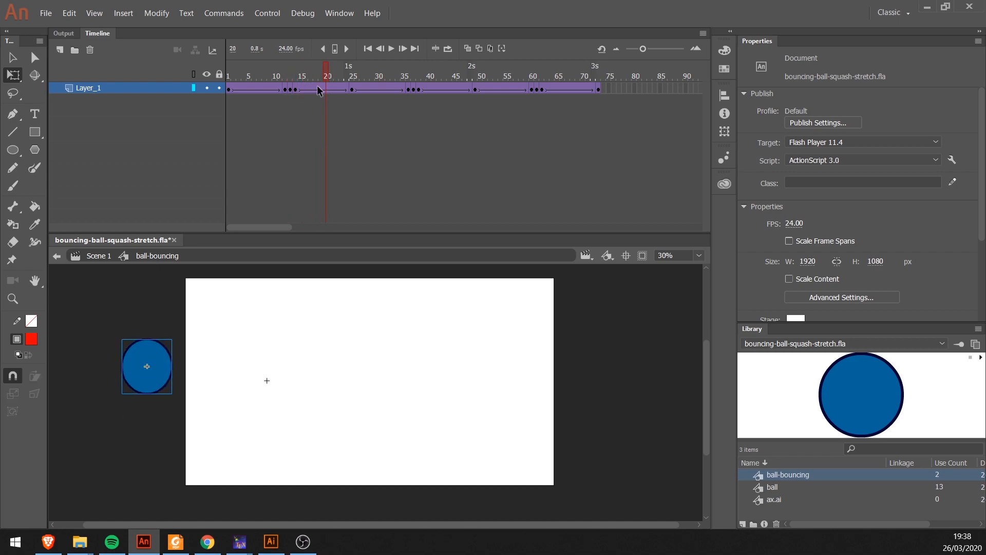
{"action": "left_click_drag", "start_coordinate": [257, 79], "coordinate": [323, 85]}
{"action": "left_click", "coordinate": [317, 88]}
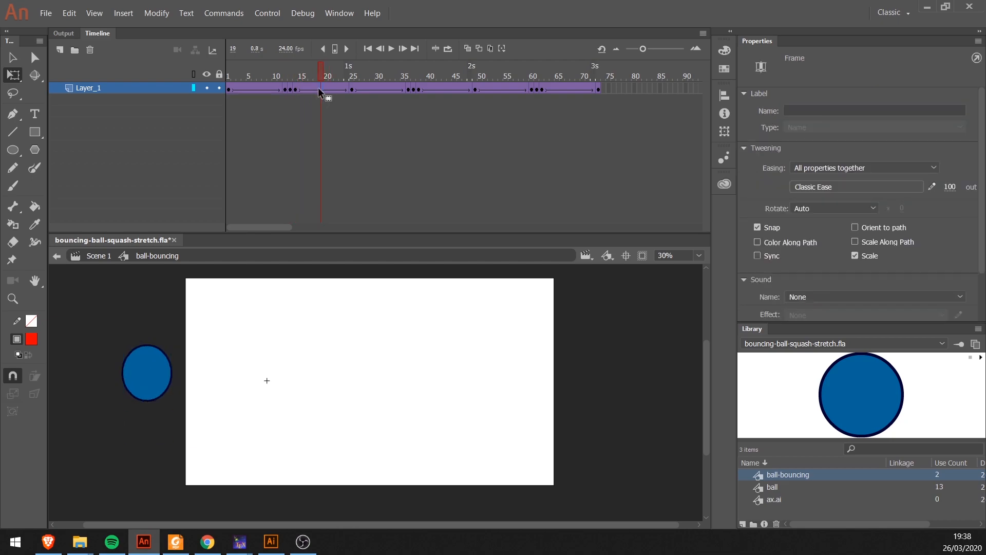
{"action": "right_click", "coordinate": [319, 87]}
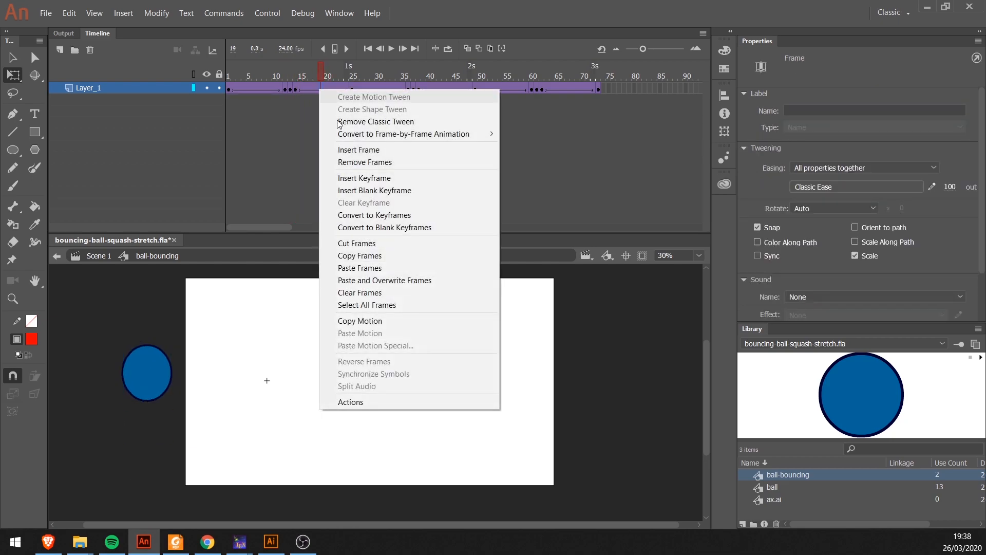
{"action": "left_click", "coordinate": [362, 161]}
{"action": "right_click", "coordinate": [372, 87]}
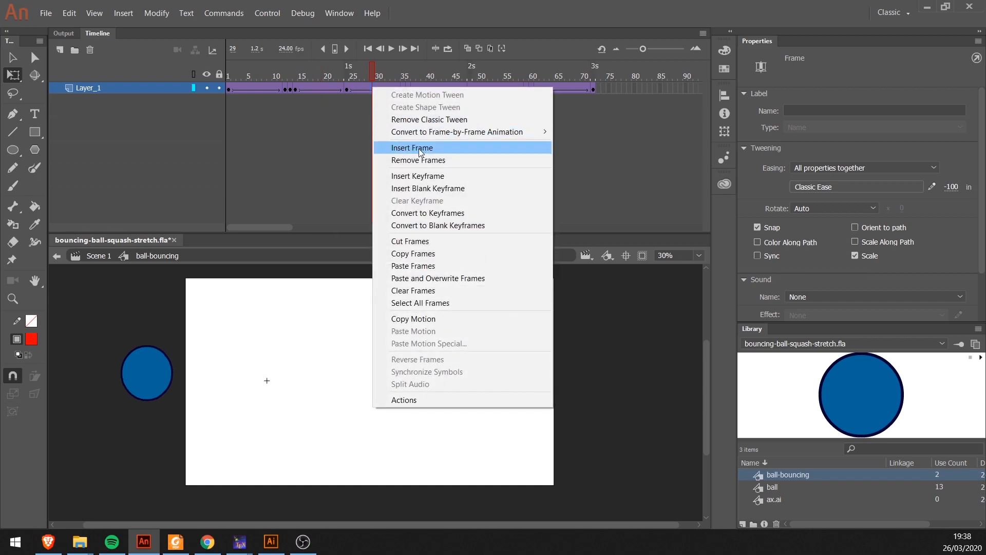
{"action": "left_click", "coordinate": [418, 160]}
Step: Shorten the second rebound by removing frames 40–41 from its rise and frames 49–50 from its fall
{"action": "left_click_drag", "start_coordinate": [372, 75], "coordinate": [461, 88]}
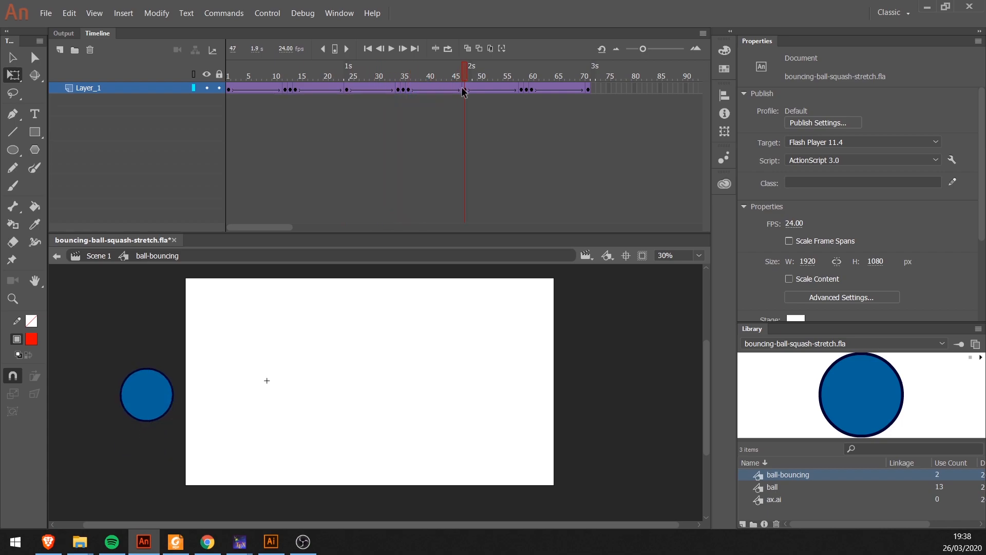
{"action": "left_click", "coordinate": [429, 88]}
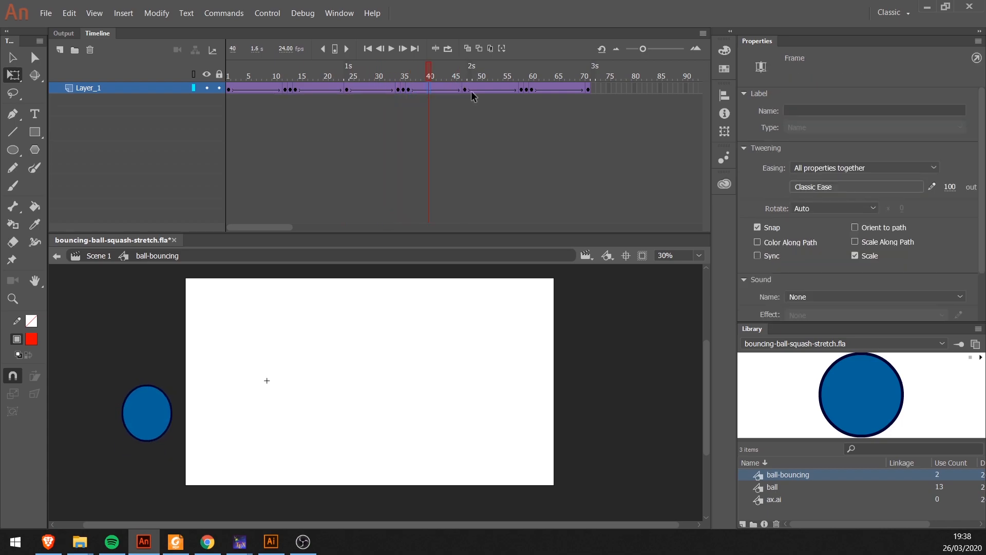
{"action": "left_click", "coordinate": [489, 89]}
{"action": "left_click", "coordinate": [433, 89]}
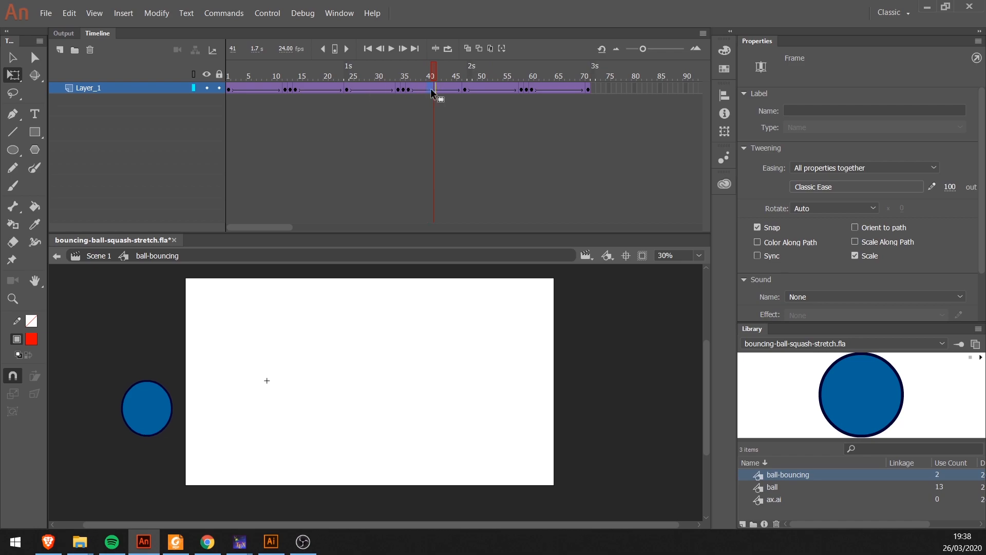
{"action": "right_click", "coordinate": [431, 89]}
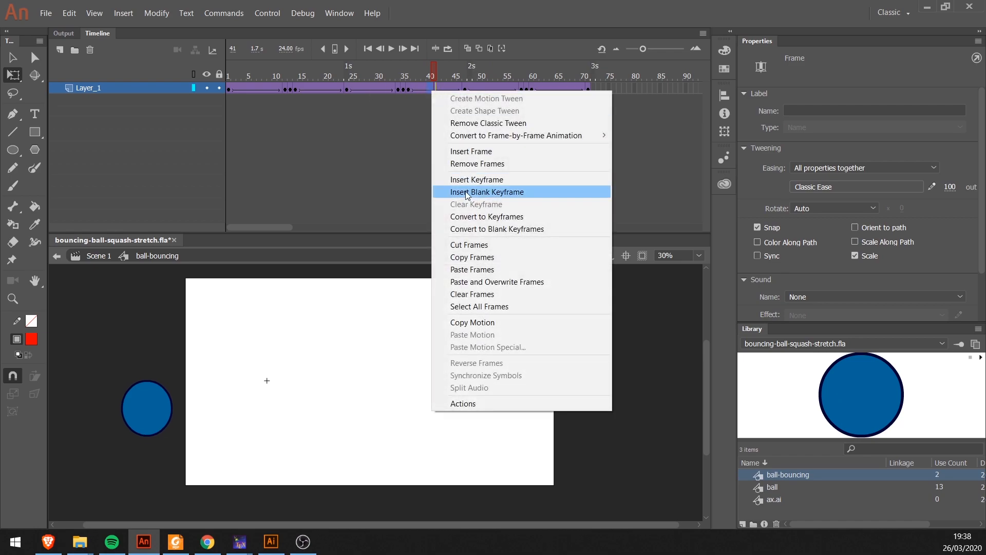
{"action": "left_click", "coordinate": [470, 162]}
{"action": "left_click", "coordinate": [479, 87]}
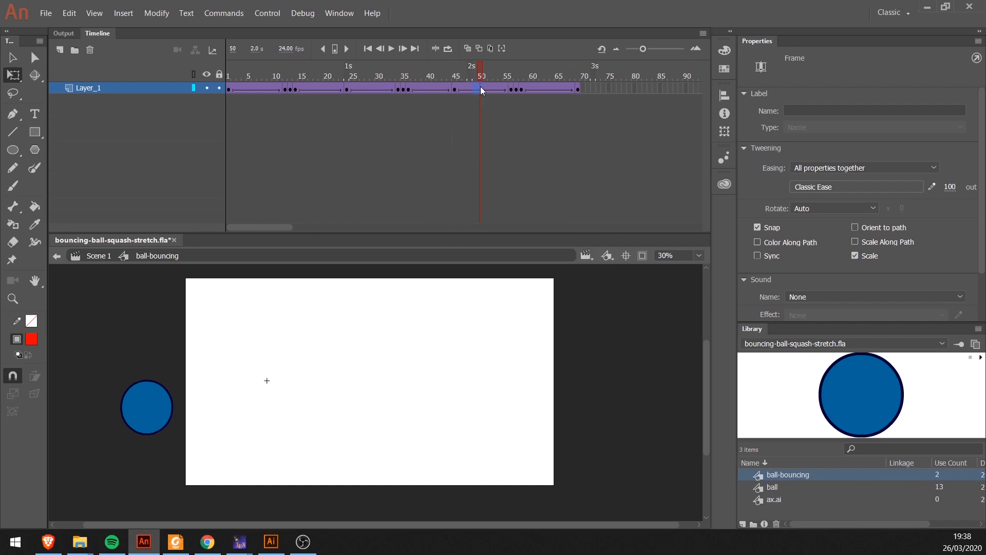
{"action": "right_click", "coordinate": [479, 88]}
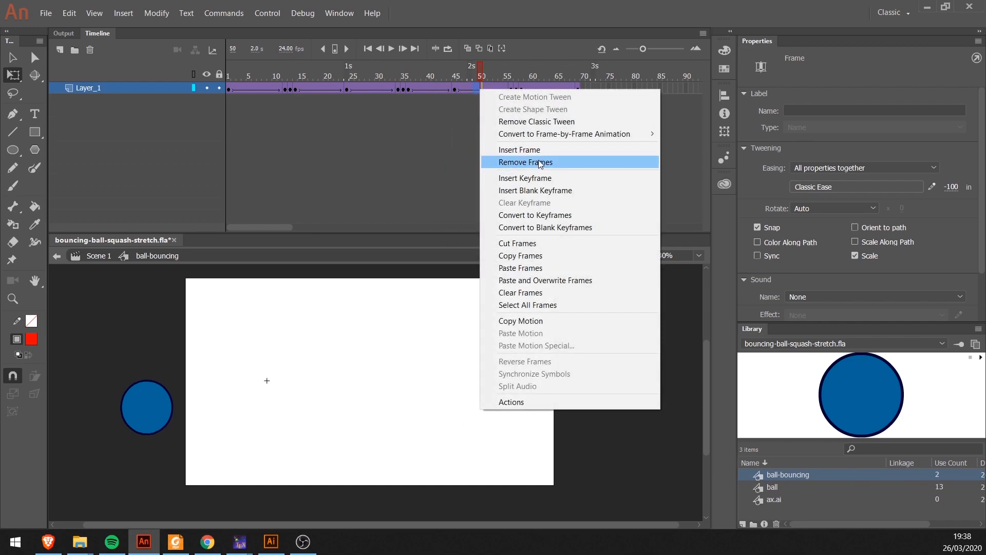
{"action": "left_click", "coordinate": [538, 162]}
Step: Remove frames 59–61 from the ball's last rise and play the retimed animation
{"action": "left_click_drag", "start_coordinate": [493, 76], "coordinate": [534, 87]}
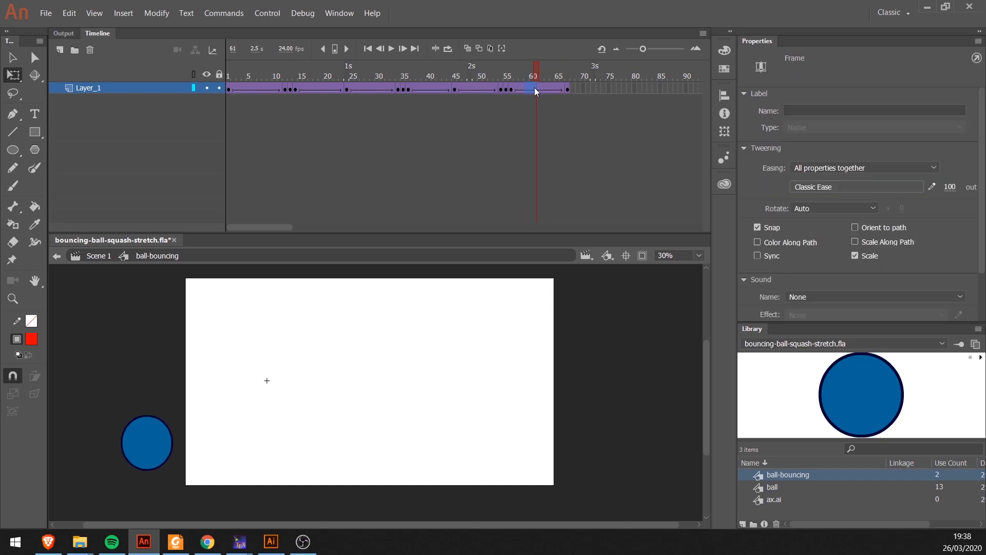
{"action": "right_click", "coordinate": [532, 87]}
{"action": "left_click", "coordinate": [573, 162]}
{"action": "left_click_drag", "start_coordinate": [474, 76], "coordinate": [556, 81]}
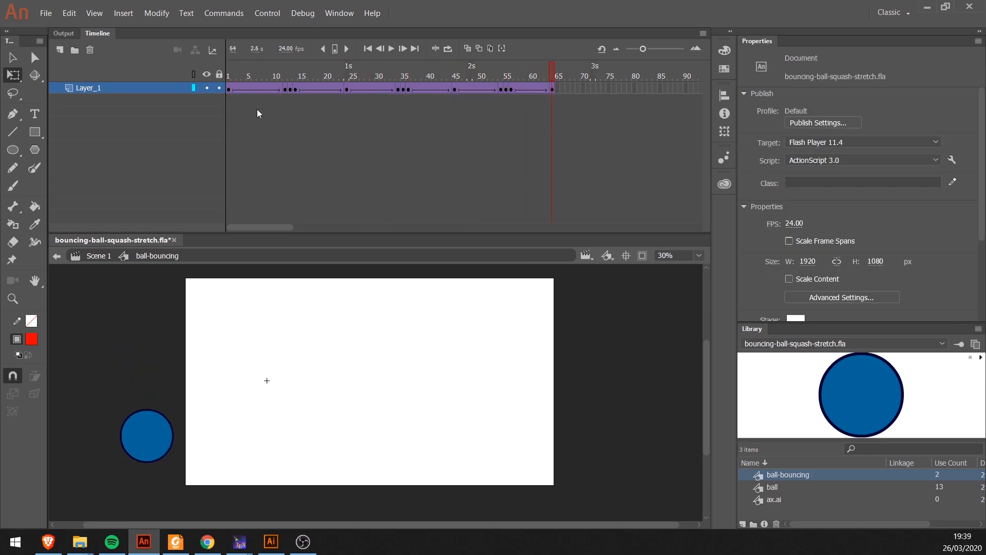
{"action": "key", "text": "Return"}
Step: Return to Scene 1 and move the ball layer's last keyframe to frame 64
{"action": "left_click", "coordinate": [98, 256]}
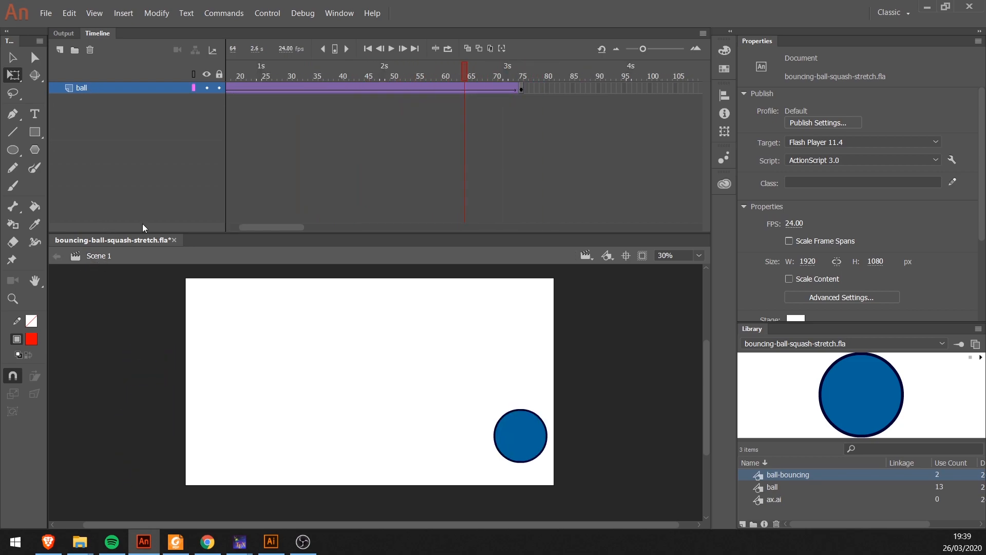
{"action": "left_click_drag", "start_coordinate": [275, 223], "coordinate": [251, 227]}
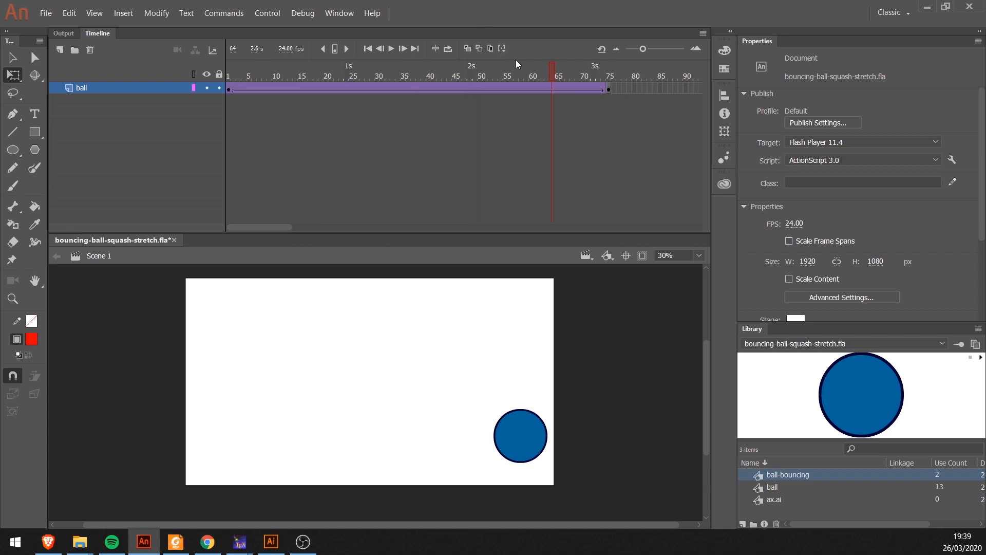
{"action": "left_click", "coordinate": [608, 89]}
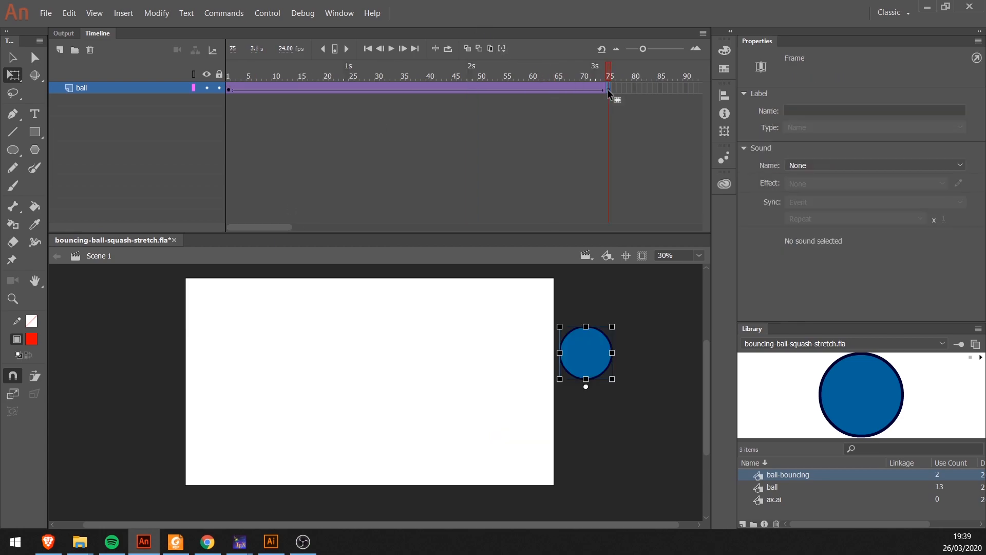
{"action": "mouse_move", "coordinate": [553, 90]}
{"action": "left_mouse_down"}
{"action": "mouse_move", "coordinate": [500, 72]}
{"action": "mouse_move", "coordinate": [551, 77]}
{"action": "mouse_move", "coordinate": [556, 90]}
{"action": "left_mouse_up"}
Step: Remove the surplus frames 65–75 from the ball layer in Scene 1
{"action": "left_click", "coordinate": [606, 87]}
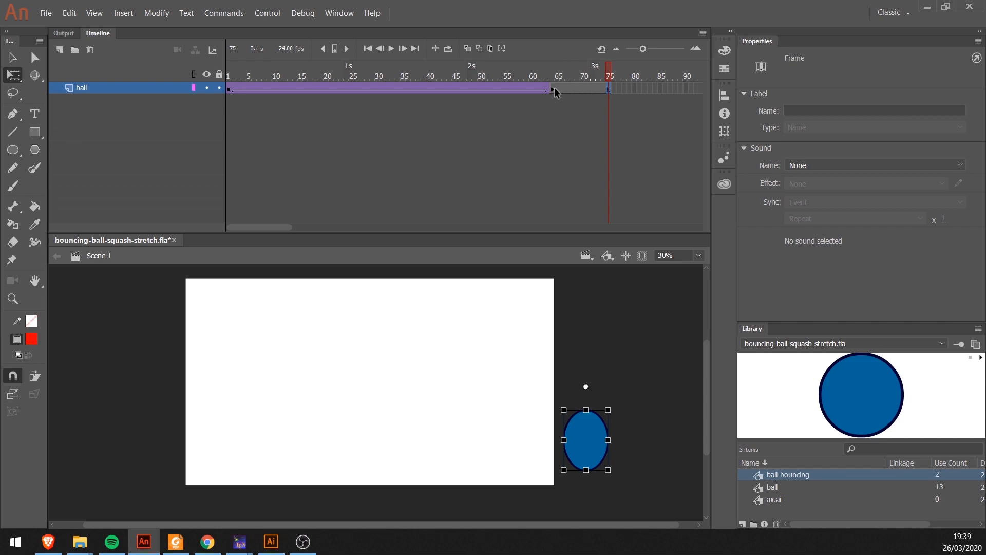
{"action": "left_click", "coordinate": [556, 88], "text": "shift"}
{"action": "right_click", "coordinate": [587, 89]}
{"action": "left_click", "coordinate": [633, 163]}
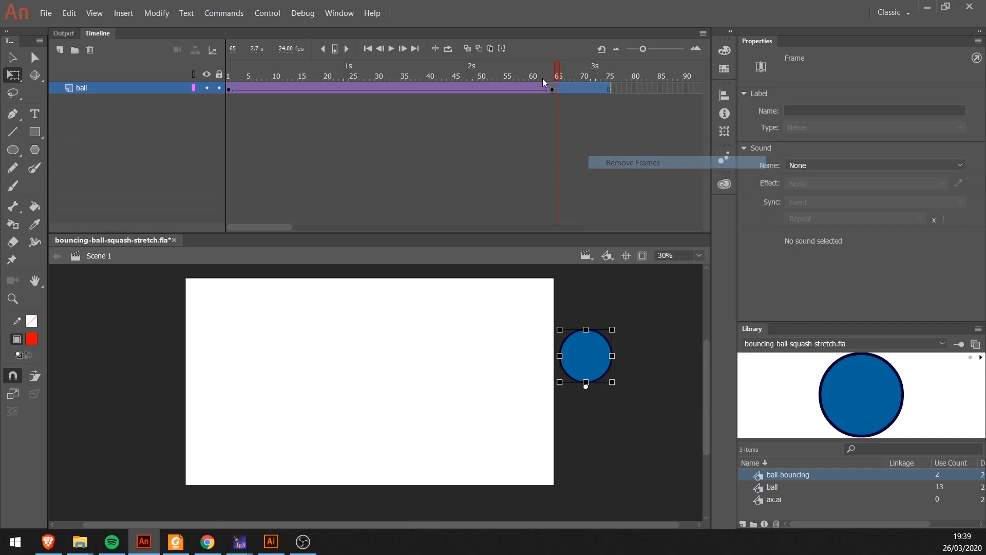
Step: Check the symbol type of the ball-bouncing instance at frame 1 and play the main animation
{"action": "left_click_drag", "start_coordinate": [550, 75], "coordinate": [180, 94]}
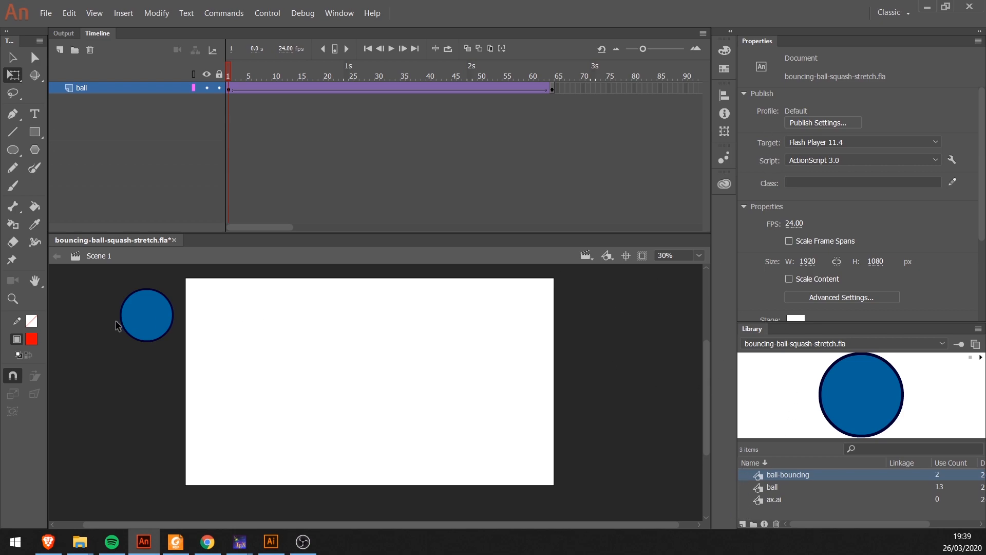
{"action": "left_click", "coordinate": [150, 310]}
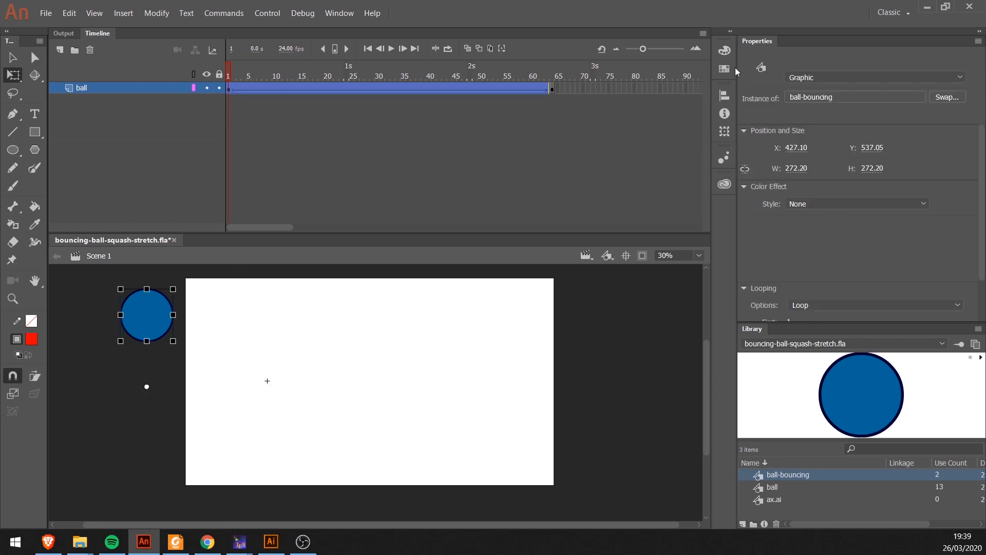
{"action": "left_click", "coordinate": [826, 78]}
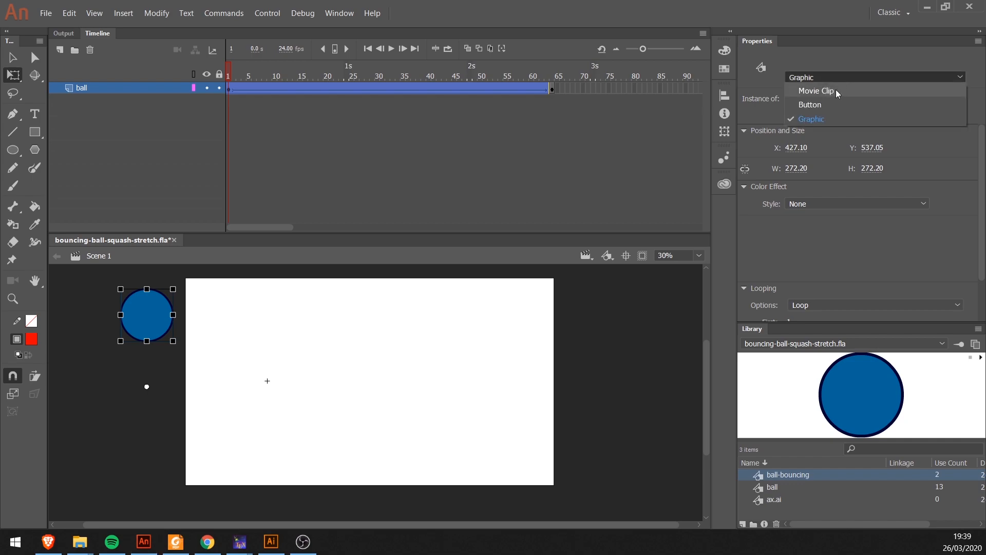
{"action": "left_click", "coordinate": [828, 79]}
{"action": "left_click", "coordinate": [118, 408]}
{"action": "left_click", "coordinate": [143, 312]}
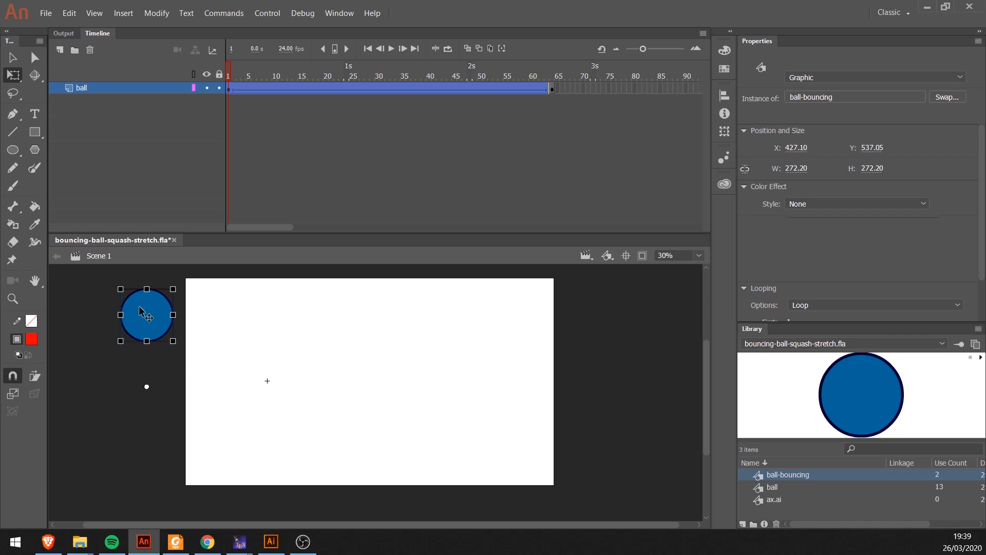
{"action": "key", "text": "Return"}
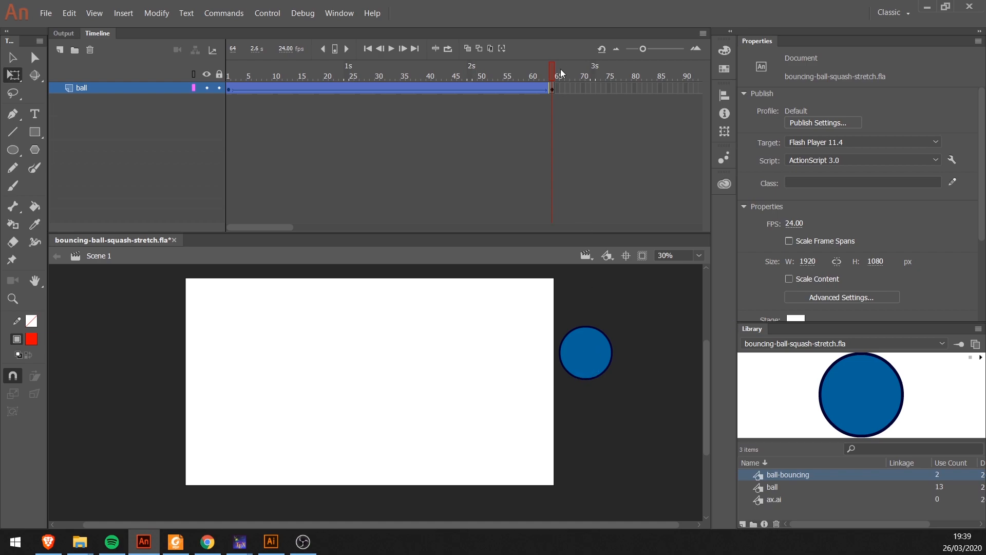
{"action": "key", "text": "Return"}
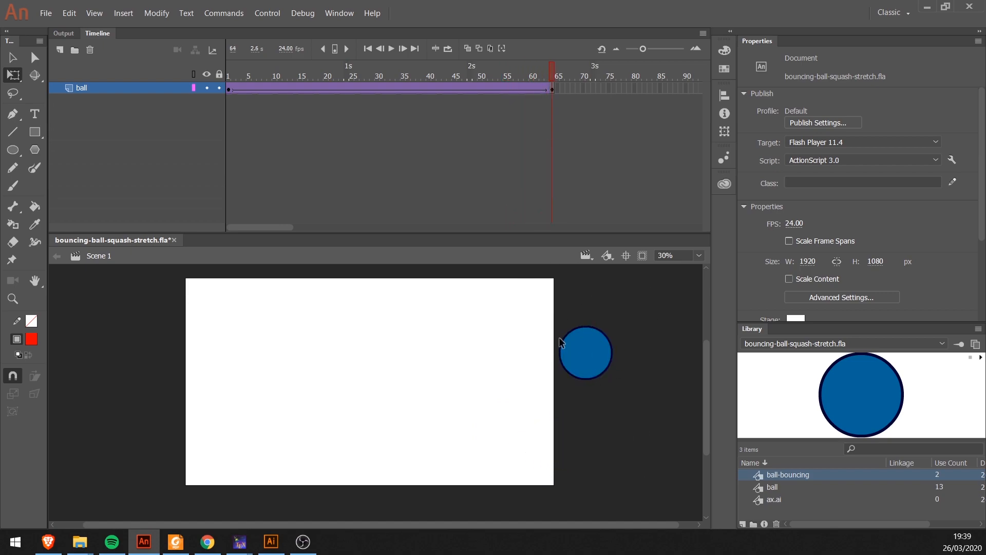
Step: Inspect the looping settings of the ball-bouncing instance at frame 1 and at frame 64
{"action": "left_click_drag", "start_coordinate": [556, 75], "coordinate": [228, 75]}
{"action": "left_click", "coordinate": [228, 88]}
{"action": "left_click", "coordinate": [154, 326]}
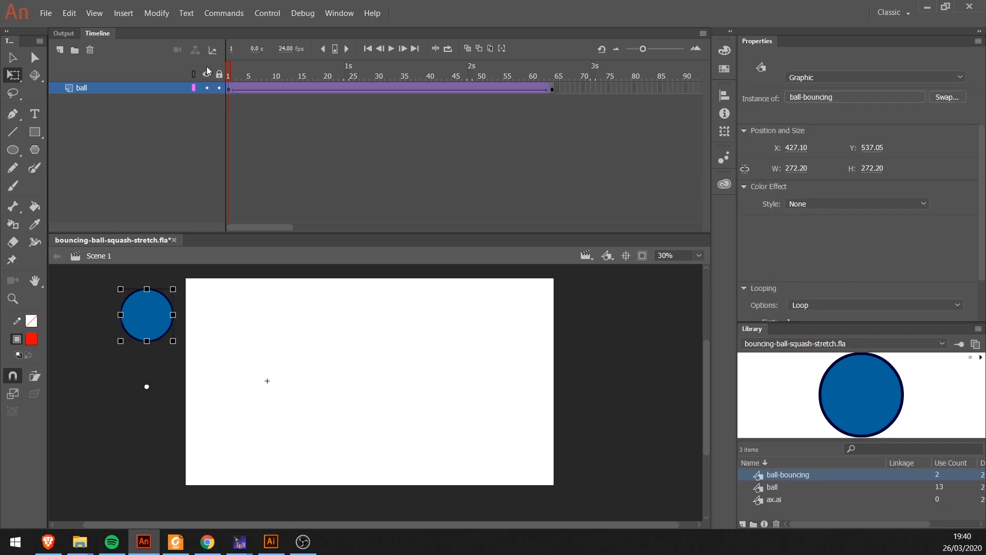
{"action": "scroll", "coordinate": [943, 175], "scroll_direction": "down", "scroll_amount": 2}
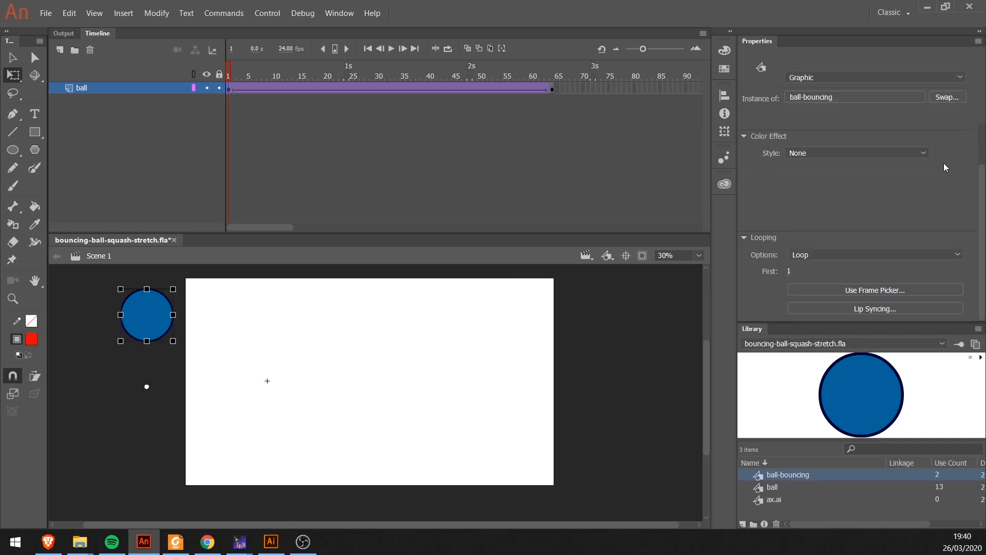
{"action": "scroll", "coordinate": [810, 205], "scroll_direction": "up", "scroll_amount": 2}
{"action": "scroll", "coordinate": [794, 216], "scroll_direction": "down", "scroll_amount": 2}
{"action": "left_click_drag", "start_coordinate": [308, 75], "coordinate": [558, 76]}
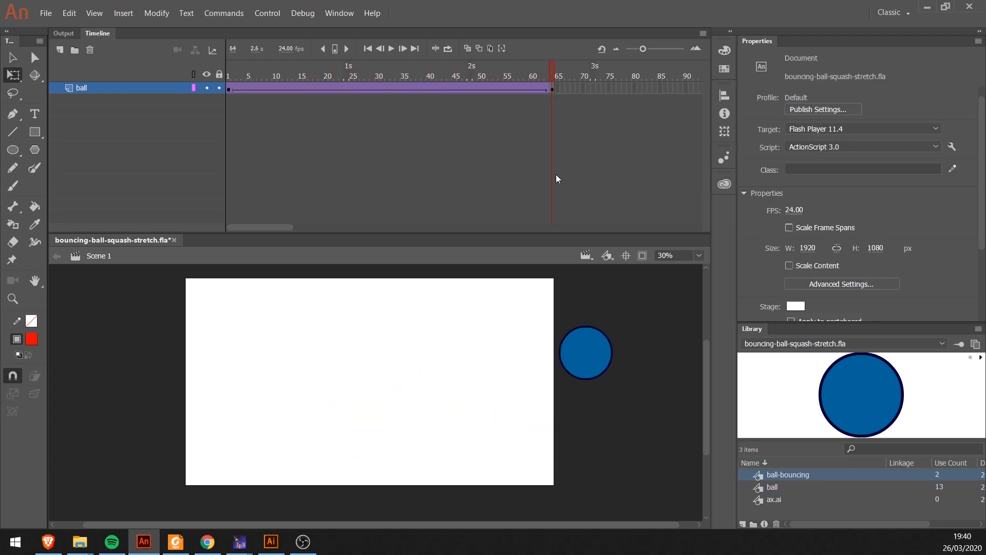
{"action": "left_click", "coordinate": [578, 360]}
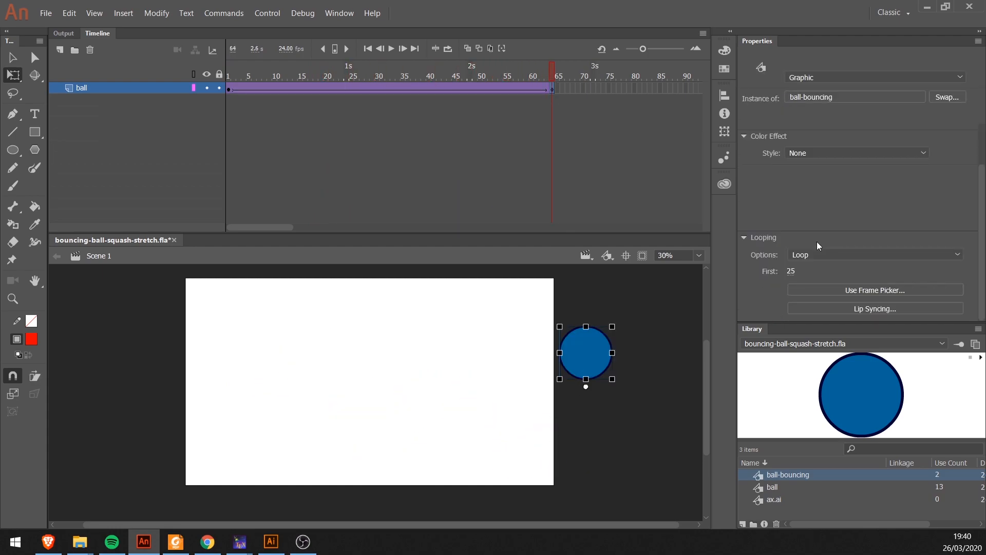
Step: Set the first loop frame of the ball-bouncing instance at frame 64 to 1
{"action": "left_click", "coordinate": [791, 274]}
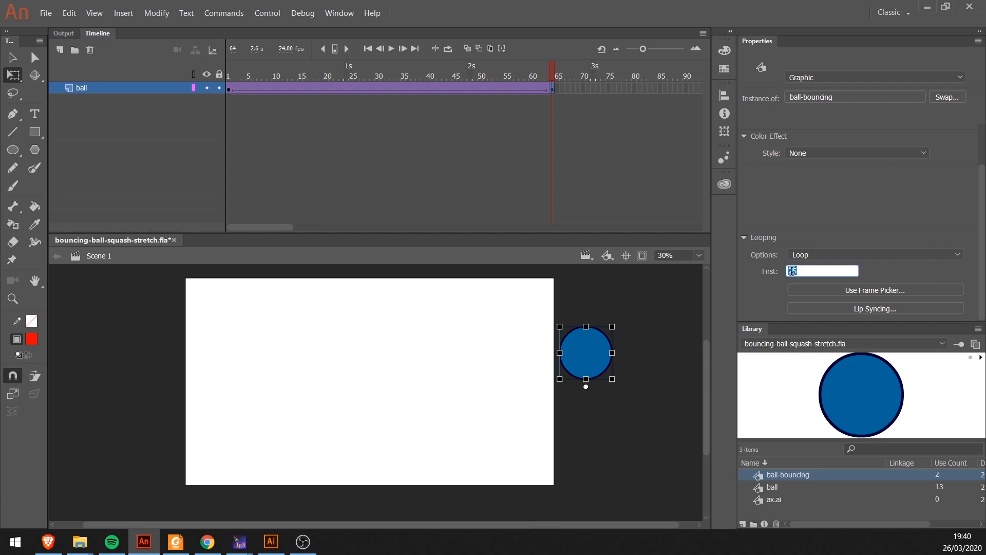
{"action": "type", "text": "1"}
{"action": "key", "text": "Return"}
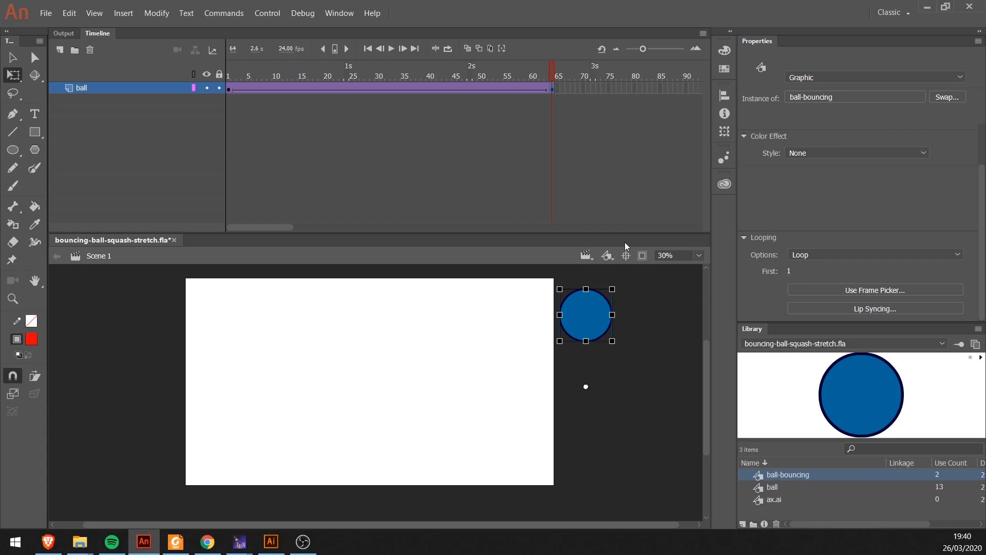
{"action": "left_click_drag", "start_coordinate": [247, 75], "coordinate": [552, 75]}
{"action": "left_click", "coordinate": [594, 315]}
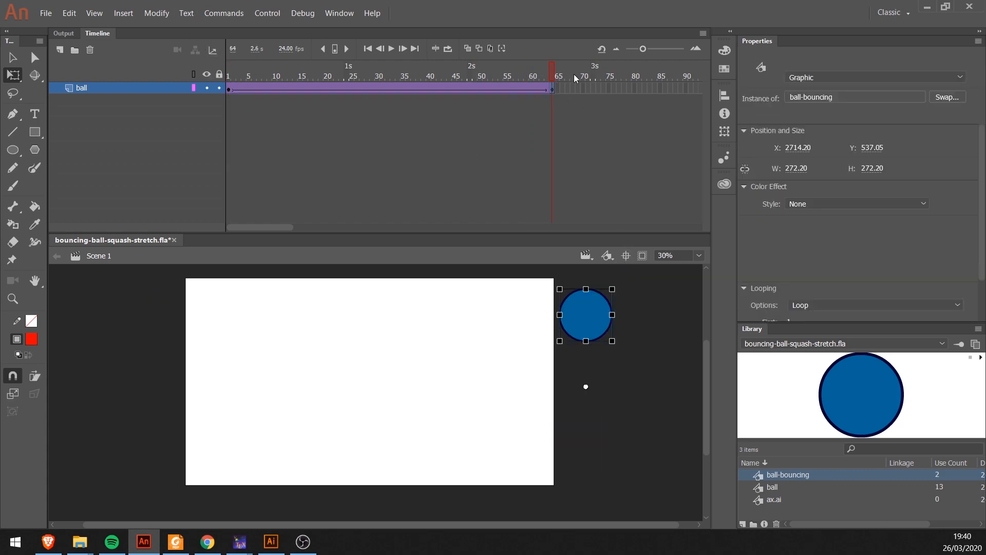
Step: Enter the ball-bouncing symbol to check its motion through frame 64, and return to Scene 1
{"action": "double_click", "coordinate": [602, 319]}
{"action": "left_click_drag", "start_coordinate": [270, 75], "coordinate": [574, 114]}
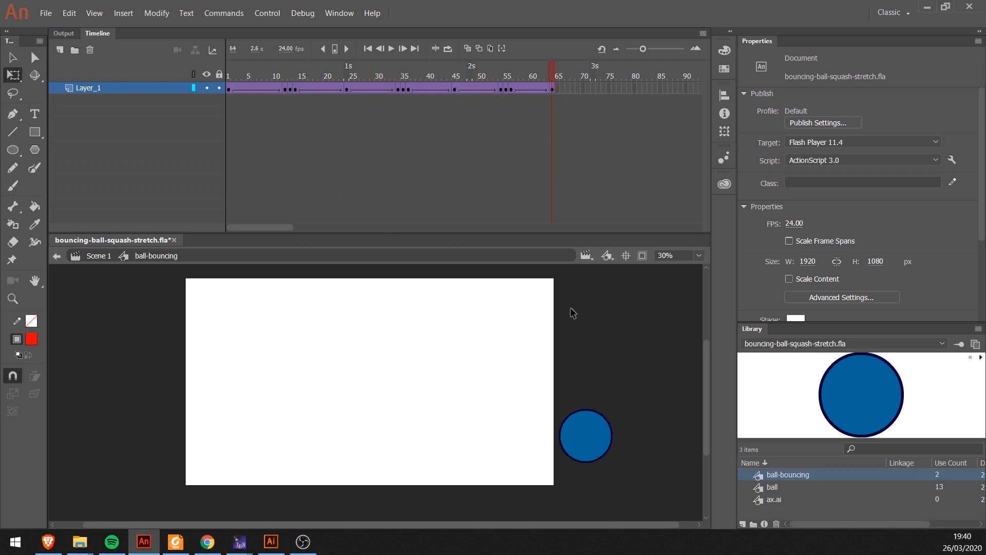
{"action": "left_click", "coordinate": [578, 436]}
{"action": "left_click", "coordinate": [98, 255]}
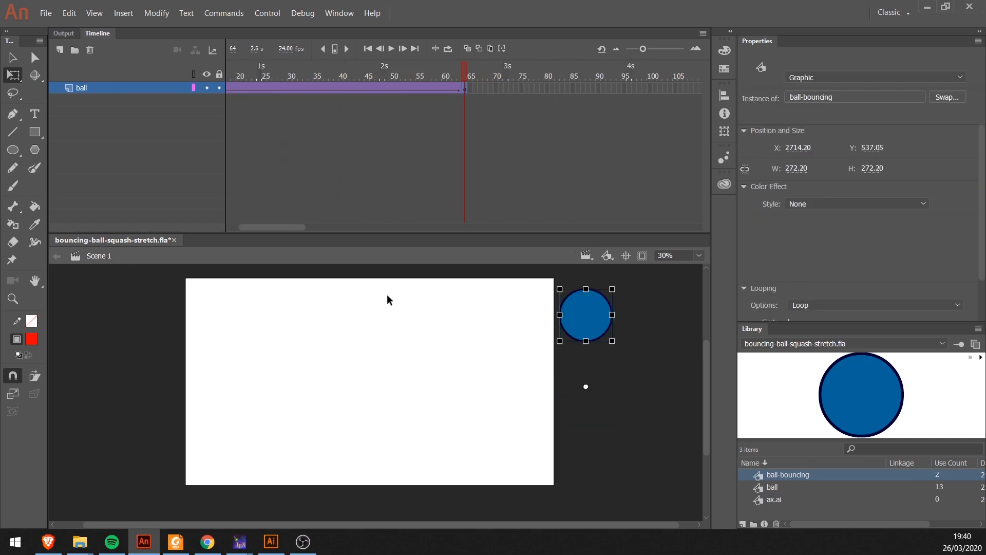
{"action": "left_click", "coordinate": [819, 203]}
{"action": "left_click", "coordinate": [824, 252]}
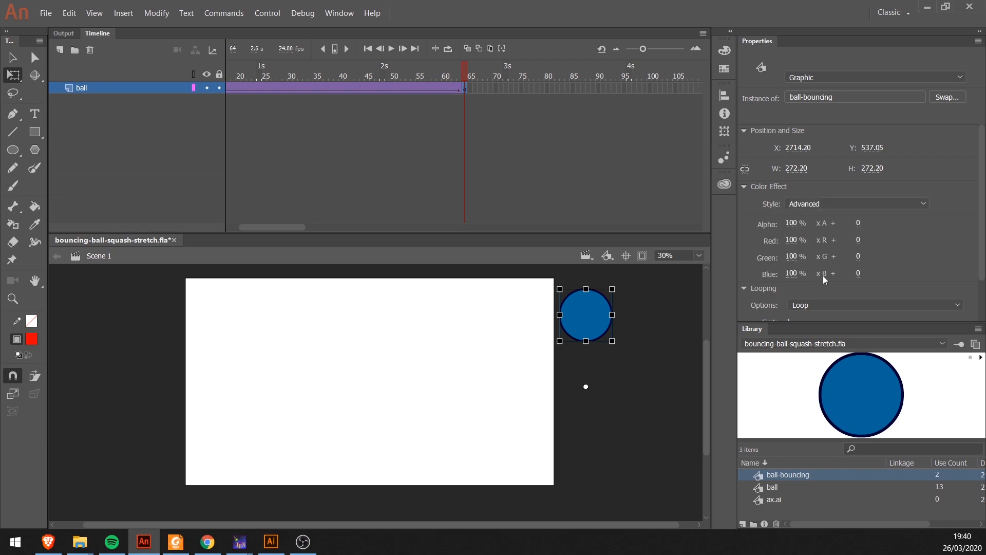
{"action": "scroll", "coordinate": [823, 279], "scroll_direction": "down", "scroll_amount": 2}
{"action": "left_click", "coordinate": [894, 153]}
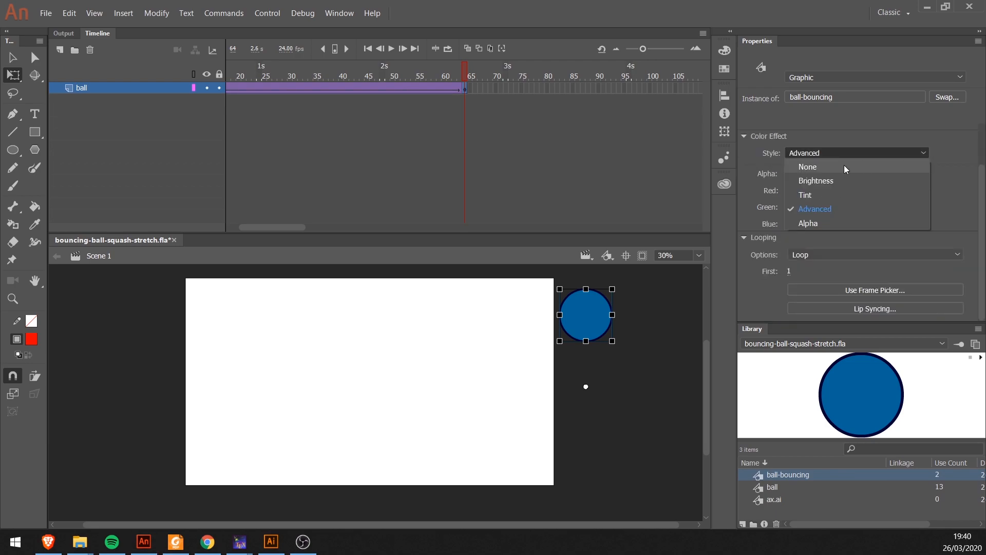
{"action": "left_click", "coordinate": [845, 169]}
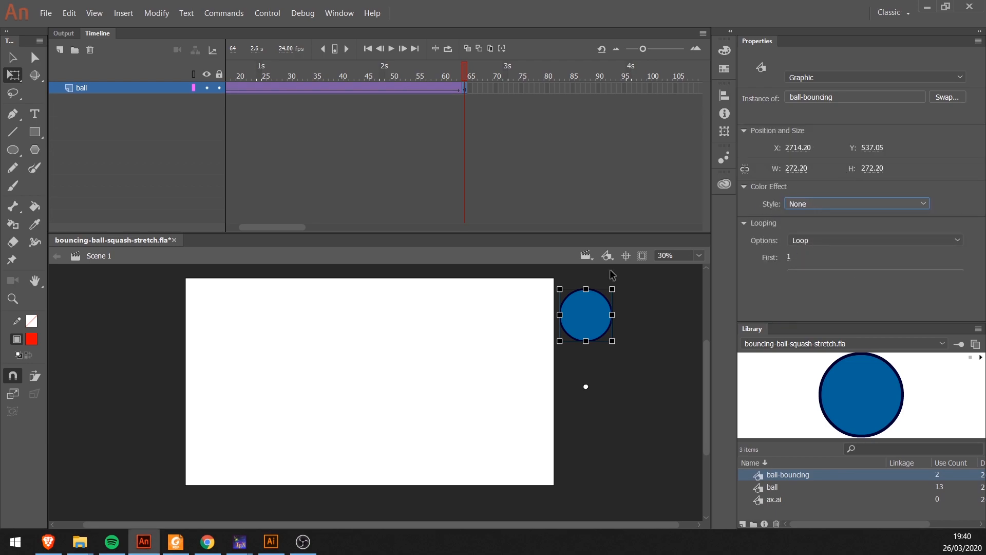
Step: Set the first loop frame of the ball-bouncing instance at frame 64 to 64
{"action": "left_click", "coordinate": [790, 257]}
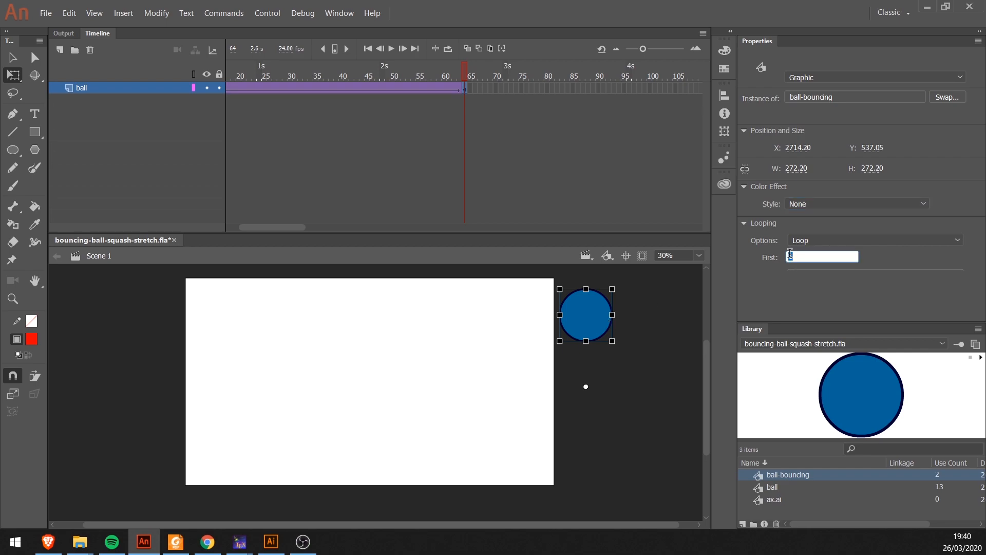
{"action": "type", "text": "64"}
{"action": "key", "text": "Return"}
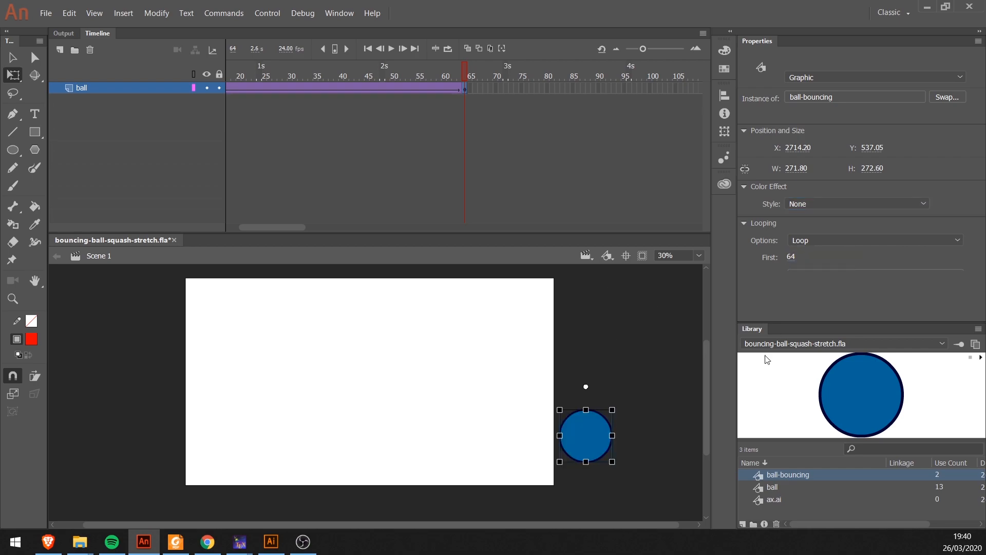
{"action": "left_click", "coordinate": [581, 345]}
{"action": "left_click_drag", "start_coordinate": [465, 72], "coordinate": [468, 76]}
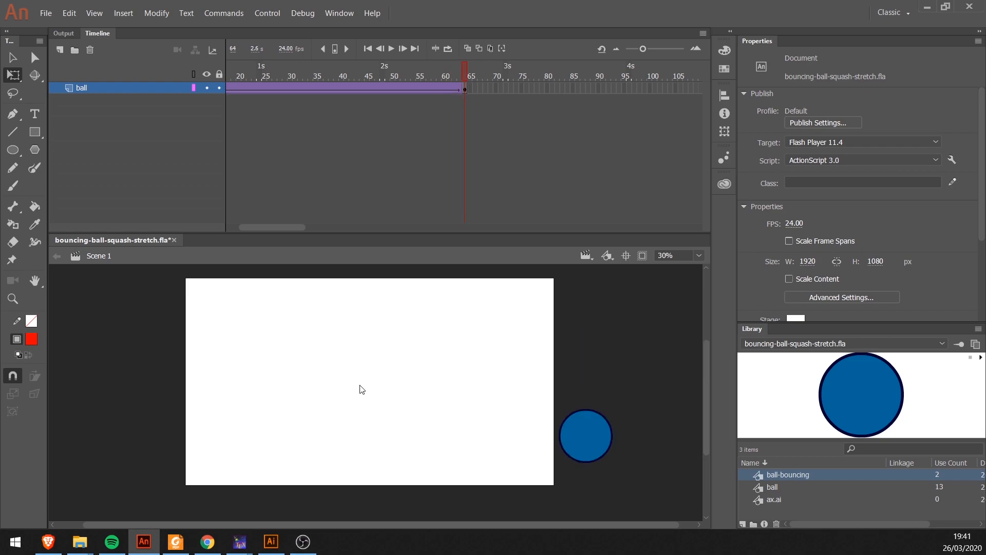
Step: Examine the ball's path over frames 1–64 with onion skin outlines and full onion skins, and turn onion skinning off
{"action": "left_click_drag", "start_coordinate": [446, 77], "coordinate": [152, 69]}
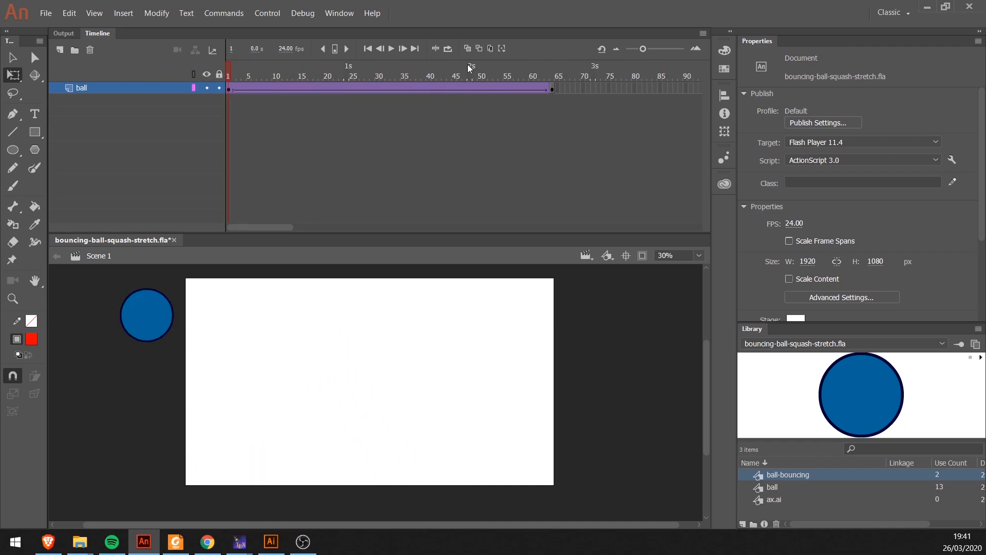
{"action": "left_click", "coordinate": [467, 49]}
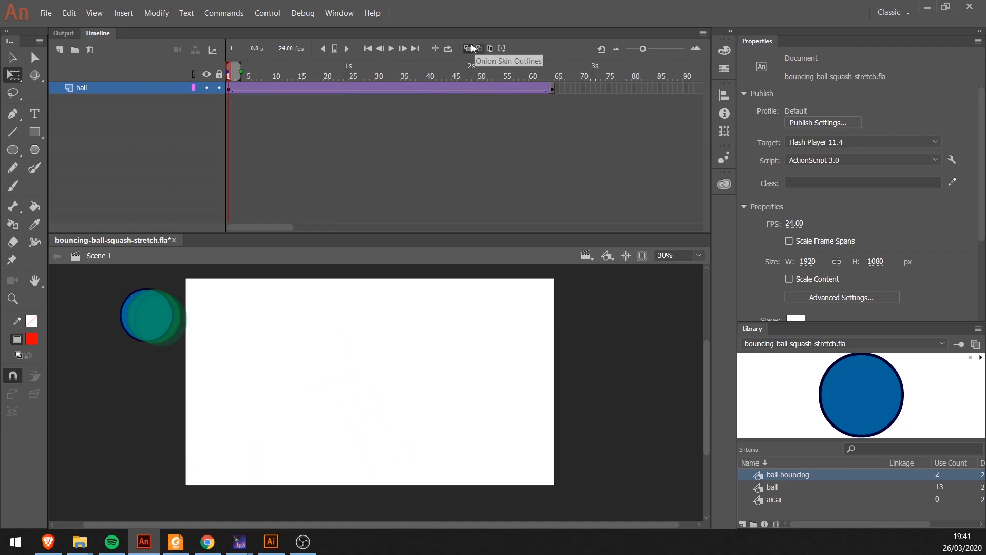
{"action": "left_click_drag", "start_coordinate": [239, 71], "coordinate": [575, 78]}
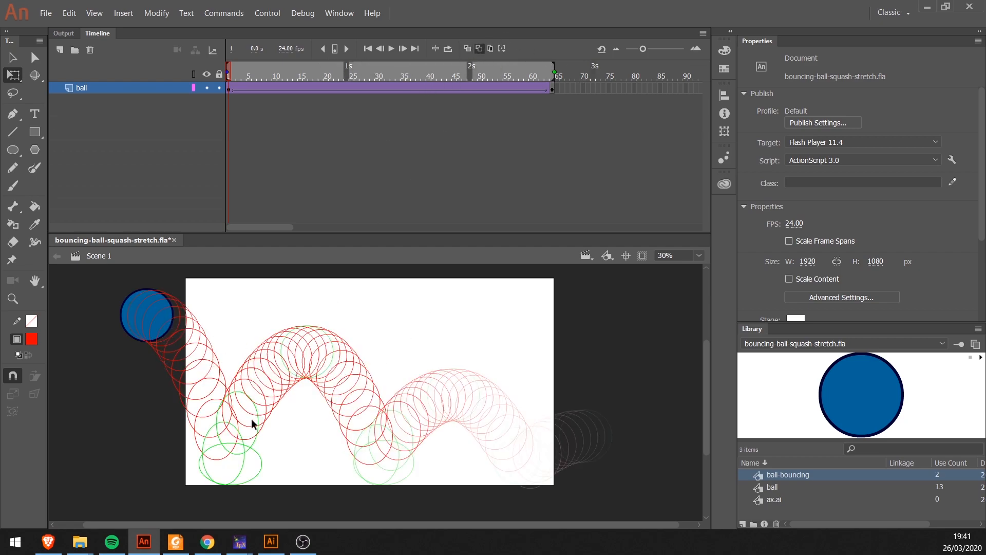
{"action": "left_click", "coordinate": [480, 48]}
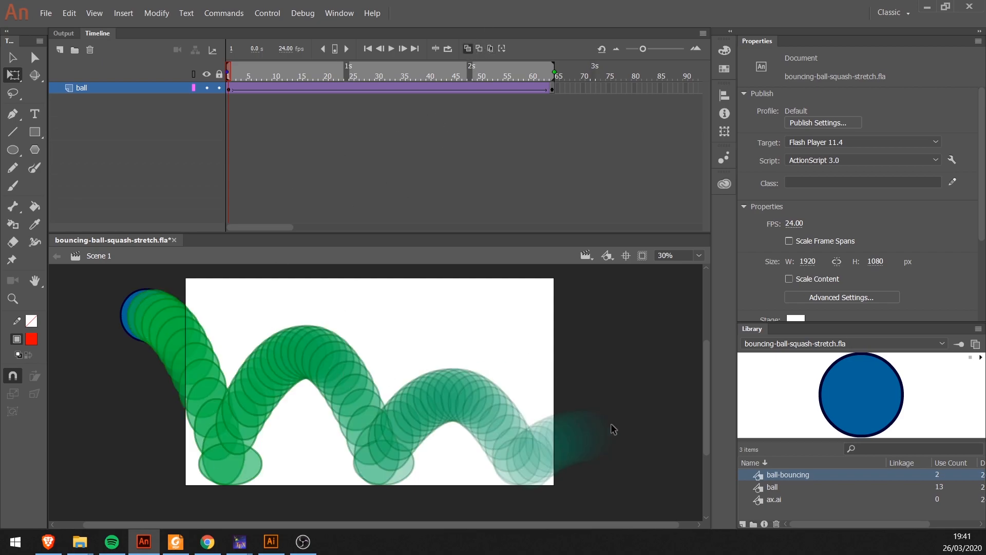
{"action": "left_click", "coordinate": [468, 48]}
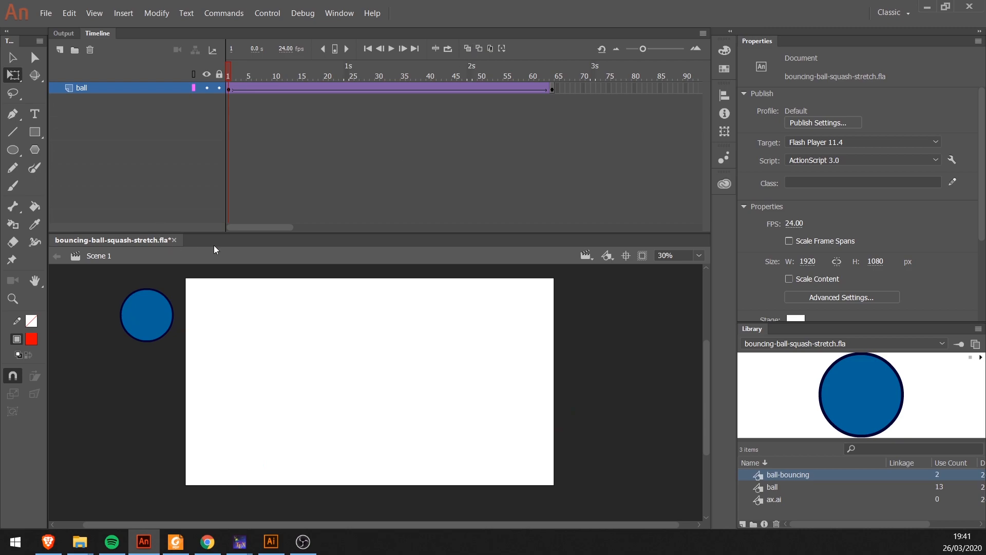
Step: Play the main animation and step through the ball's first fall to frame 12
{"action": "key", "text": "Return"}
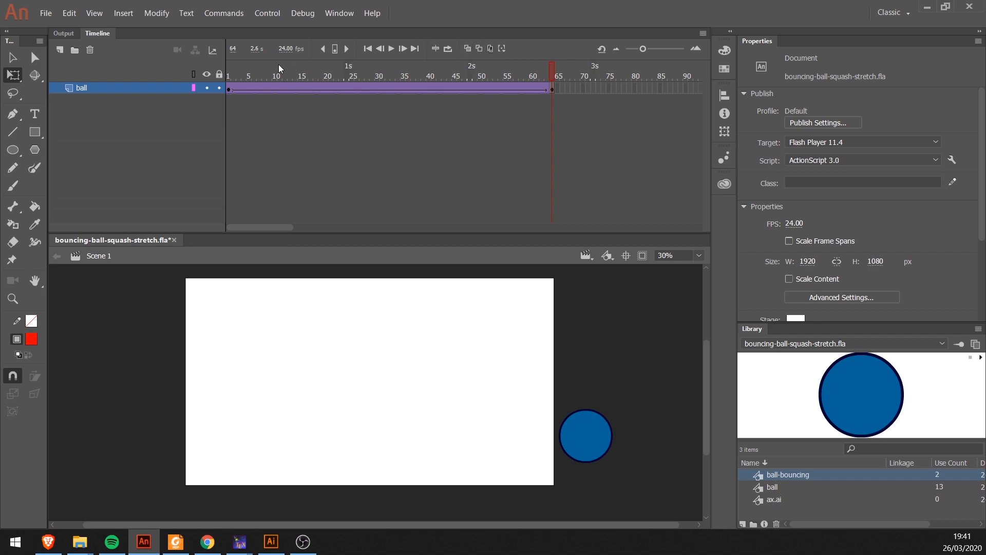
{"action": "left_click_drag", "start_coordinate": [265, 71], "coordinate": [208, 130]}
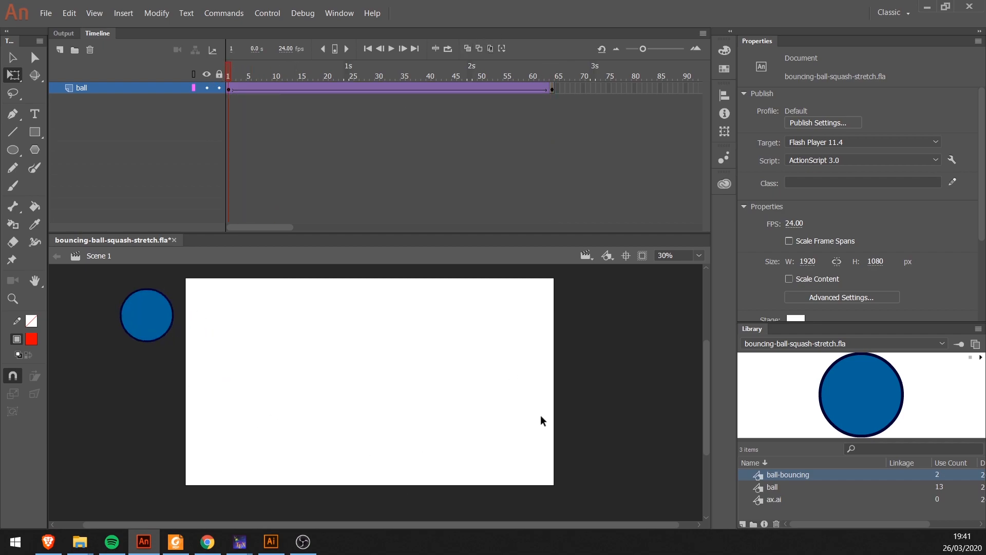
{"action": "left_click_drag", "start_coordinate": [253, 71], "coordinate": [205, 76]}
{"action": "left_click_drag", "start_coordinate": [241, 75], "coordinate": [285, 89]}
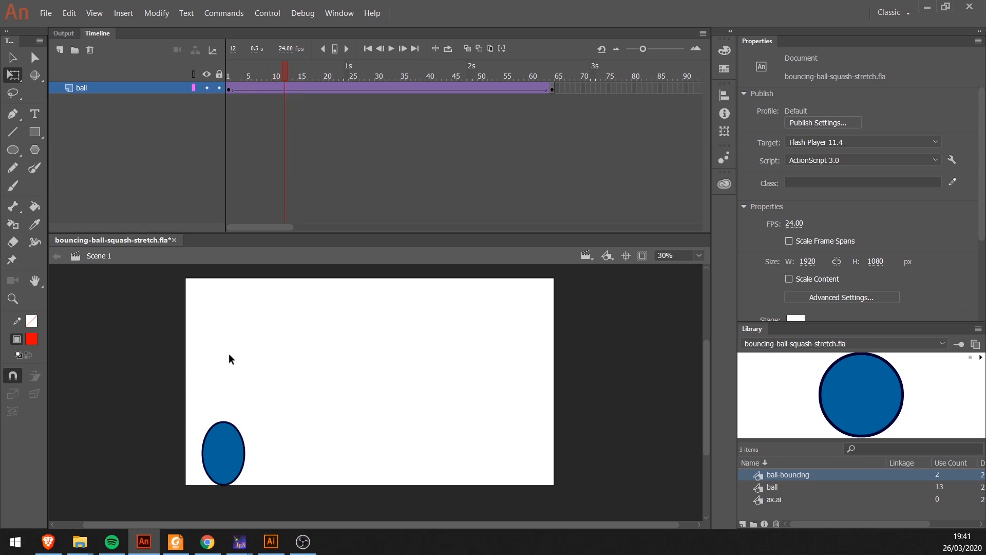
Step: Inside the ball-bouncing symbol, skew the top of the stretched ball at frame 12 to the left, to about 271 px overall width
{"action": "key", "text": "shift+comma"}
{"action": "double_click", "coordinate": [141, 312]}
{"action": "left_click_drag", "start_coordinate": [235, 63], "coordinate": [287, 54]}
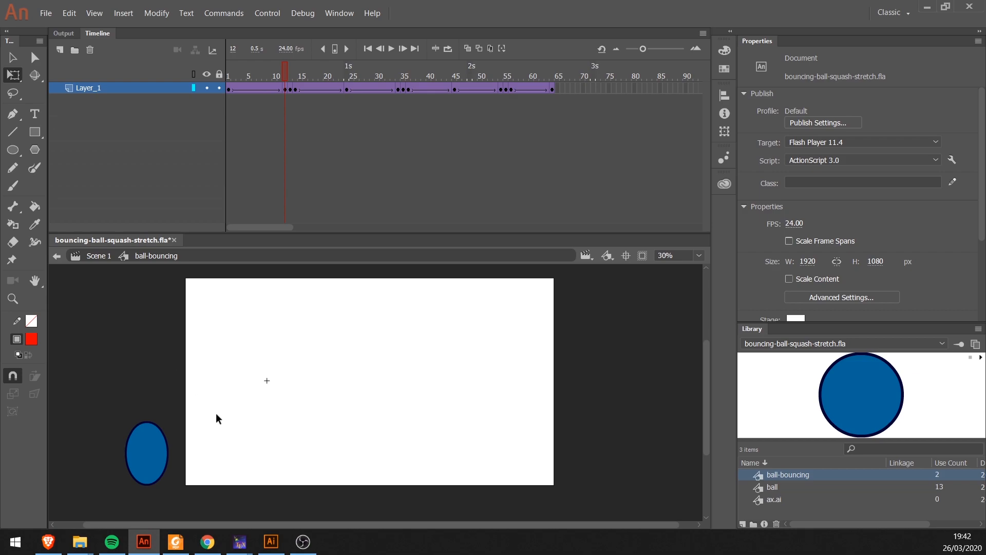
{"action": "left_click", "coordinate": [151, 447]}
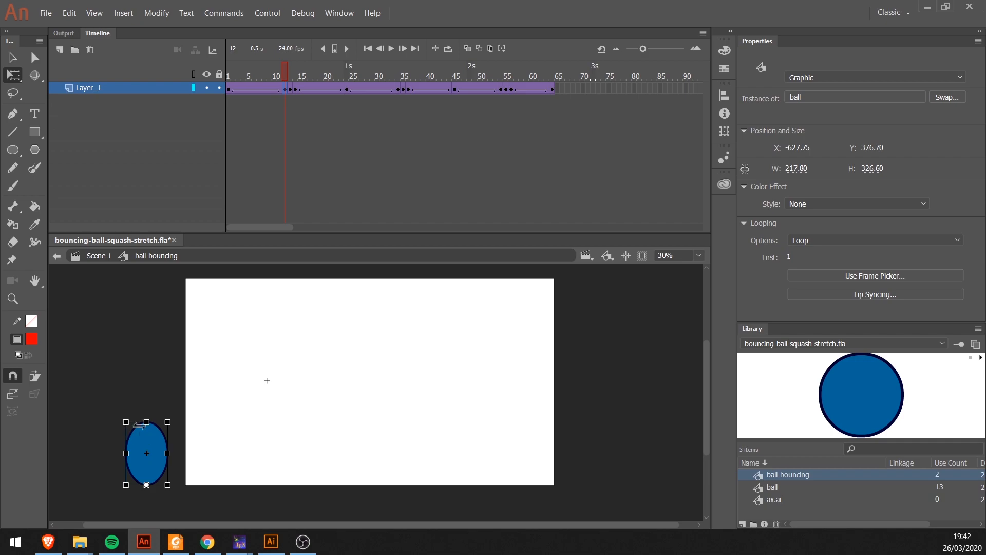
{"action": "left_click_drag", "start_coordinate": [138, 422], "coordinate": [128, 422]}
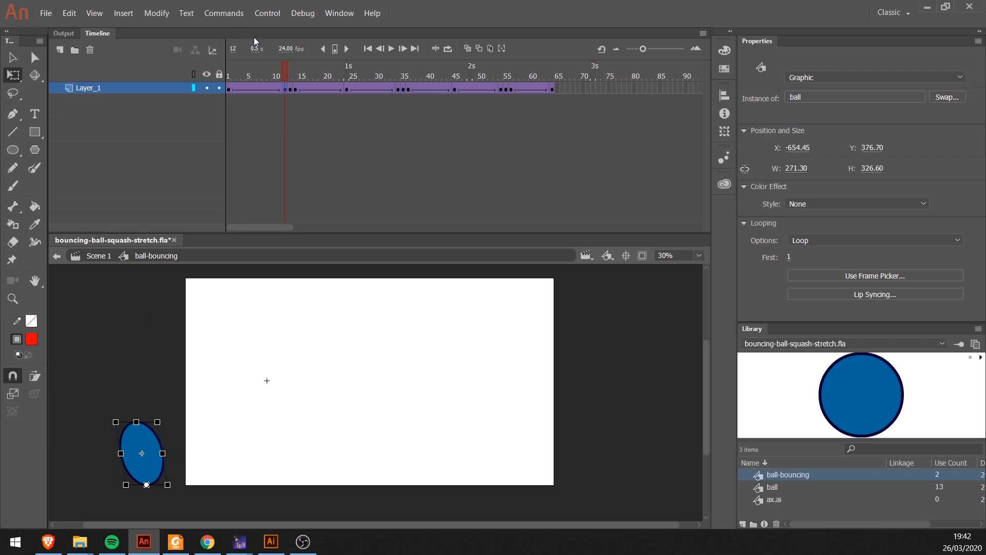
Step: Skew the top of the stretched ball at frame 14 to the right to follow the rebound arc
{"action": "mouse_move", "coordinate": [285, 87]}
{"action": "left_mouse_down"}
{"action": "mouse_move", "coordinate": [271, 87]}
{"action": "mouse_move", "coordinate": [289, 90]}
{"action": "left_mouse_up"}
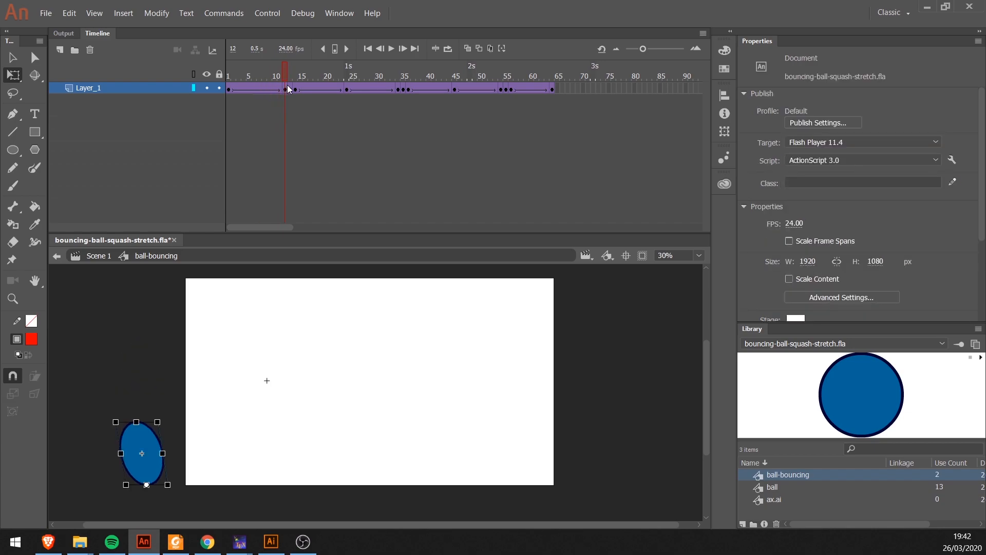
{"action": "left_click_drag", "start_coordinate": [288, 89], "coordinate": [294, 84]}
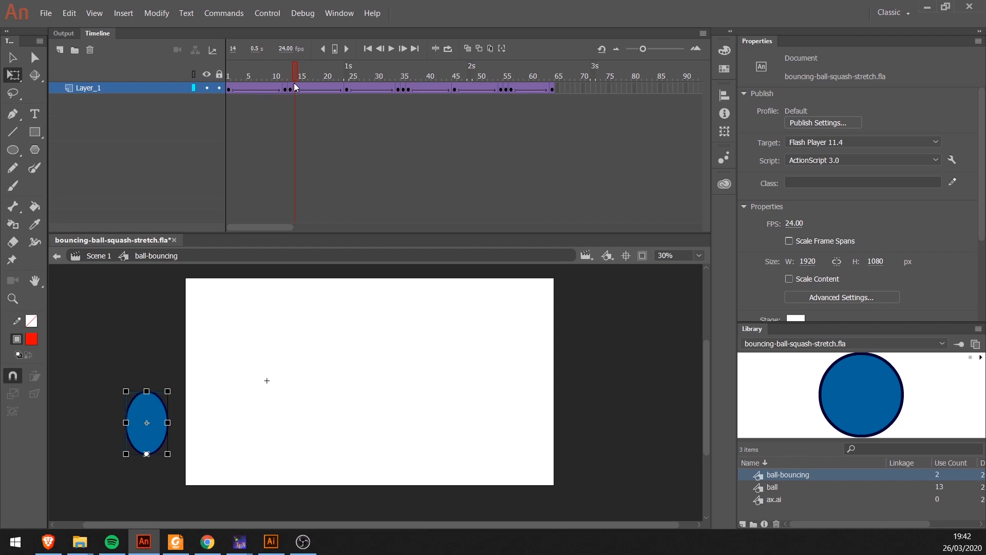
{"action": "left_click", "coordinate": [153, 388]}
{"action": "left_click_drag", "start_coordinate": [153, 388], "coordinate": [164, 391]}
Step: Return to Scene 1 and review the skewed ball through the first bounce
{"action": "left_click", "coordinate": [99, 255]}
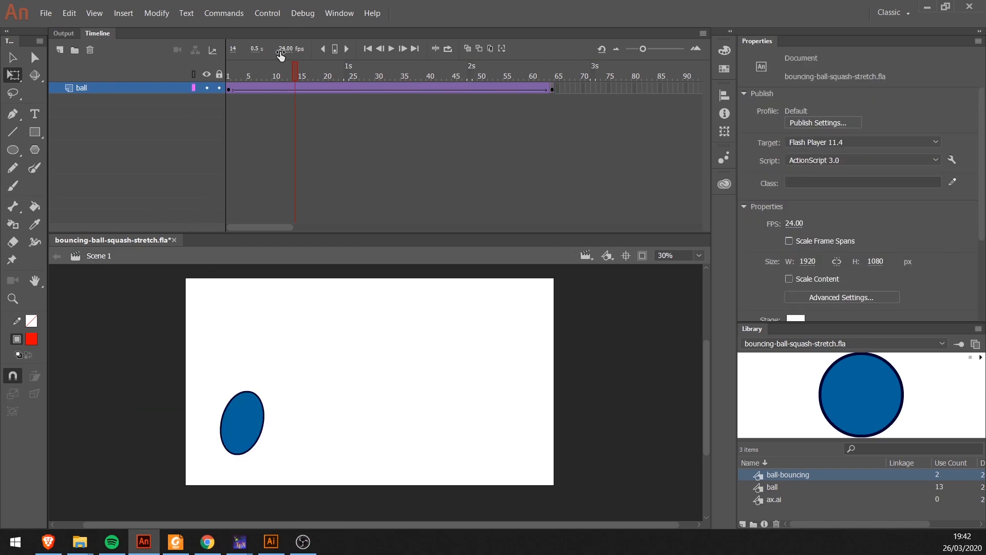
{"action": "left_click", "coordinate": [254, 73]}
{"action": "left_click_drag", "start_coordinate": [254, 81], "coordinate": [305, 96]}
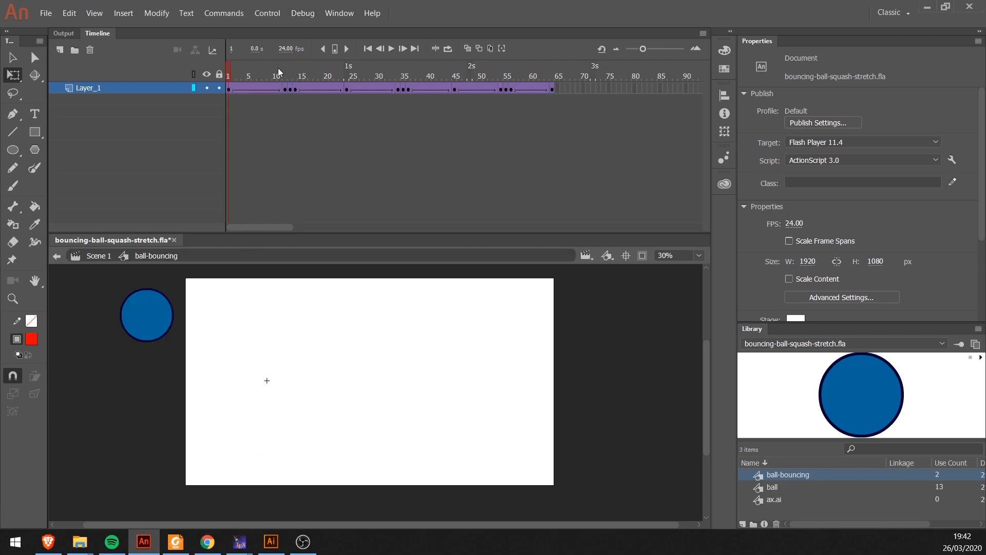
Step: Inside ball-bouncing, skew the ball's top left at frame 34 to about 258 px wide and right at frame 36 to about 251 px
{"action": "left_click_drag", "start_coordinate": [278, 68], "coordinate": [397, 81]}
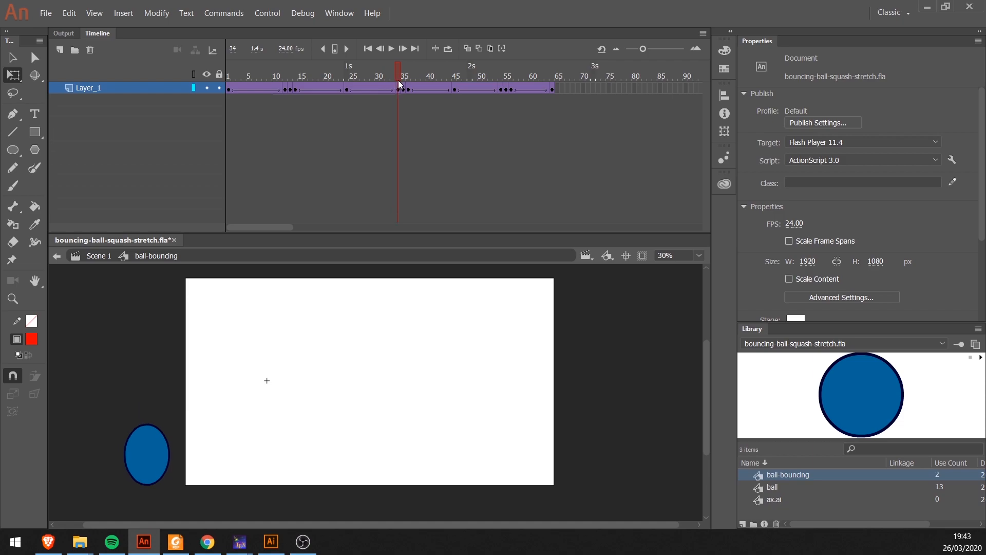
{"action": "left_click", "coordinate": [145, 434]}
{"action": "left_click_drag", "start_coordinate": [144, 422], "coordinate": [138, 421]}
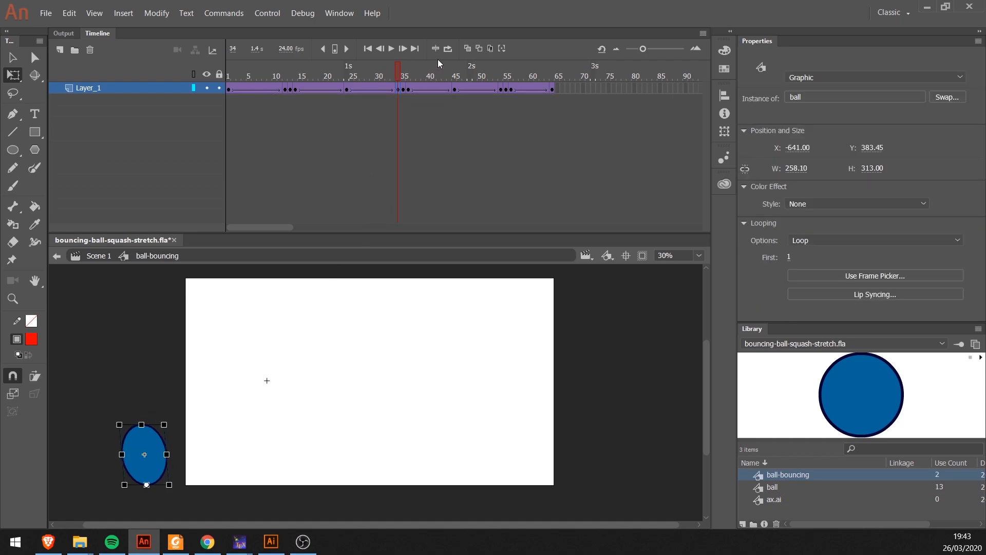
{"action": "left_click_drag", "start_coordinate": [401, 73], "coordinate": [411, 75]}
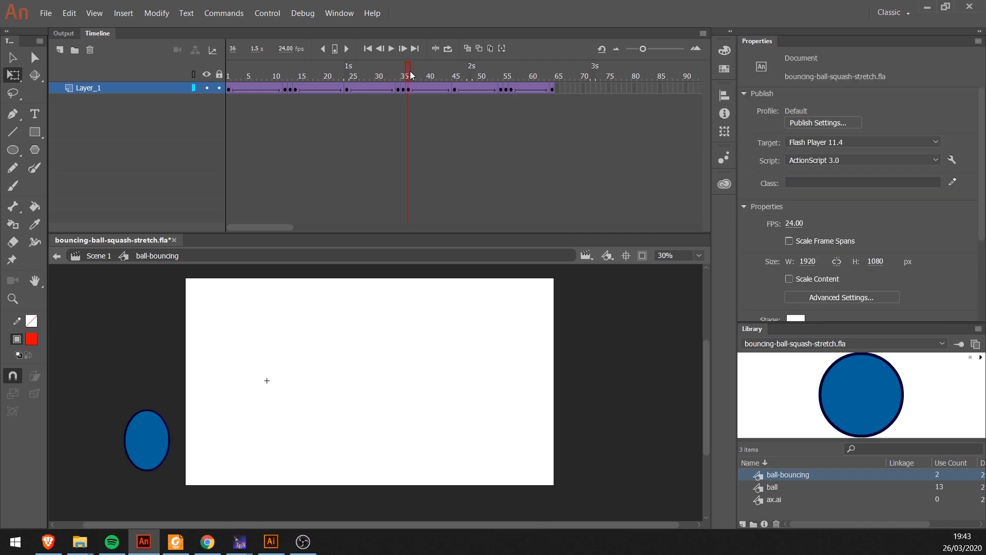
{"action": "left_click", "coordinate": [152, 417]}
{"action": "left_click_drag", "start_coordinate": [156, 408], "coordinate": [155, 398]}
Step: Skew the ball's top slightly left at frame 54 and slightly right at frame 56 for the third bounce
{"action": "scroll", "coordinate": [161, 420], "scroll_direction": "up", "scroll_amount": 3}
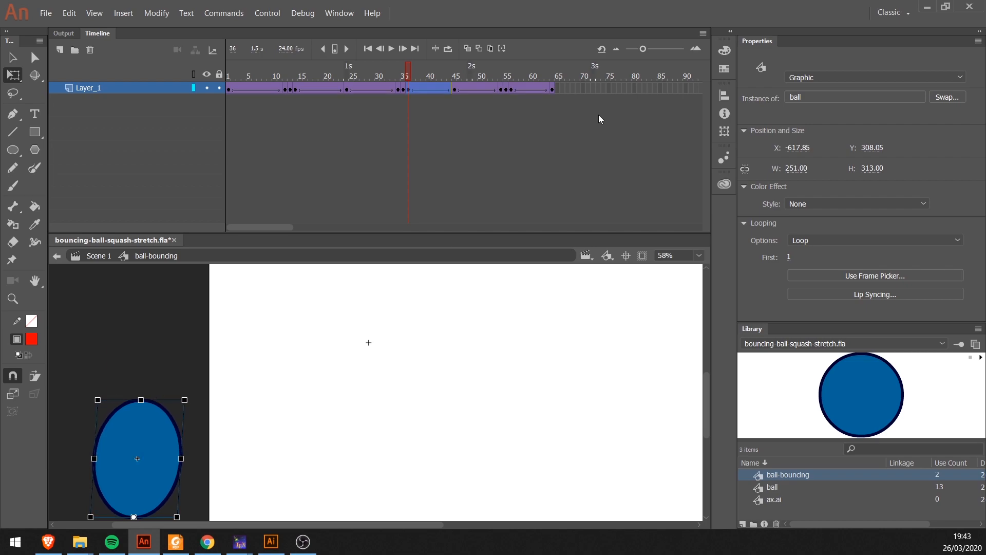
{"action": "left_click", "coordinate": [497, 67]}
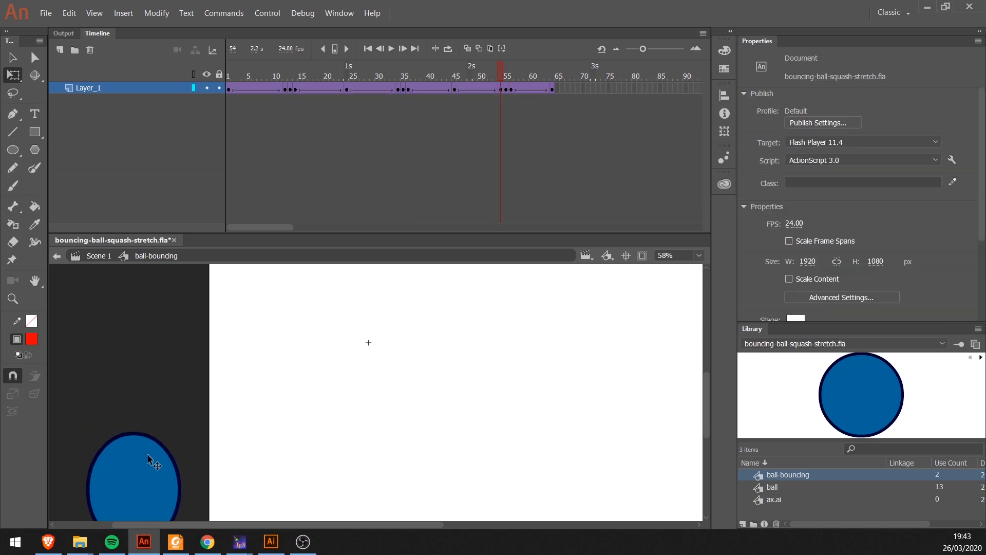
{"action": "left_click", "coordinate": [144, 436]}
{"action": "left_click_drag", "start_coordinate": [143, 435], "coordinate": [140, 435]}
{"action": "left_click", "coordinate": [510, 77]}
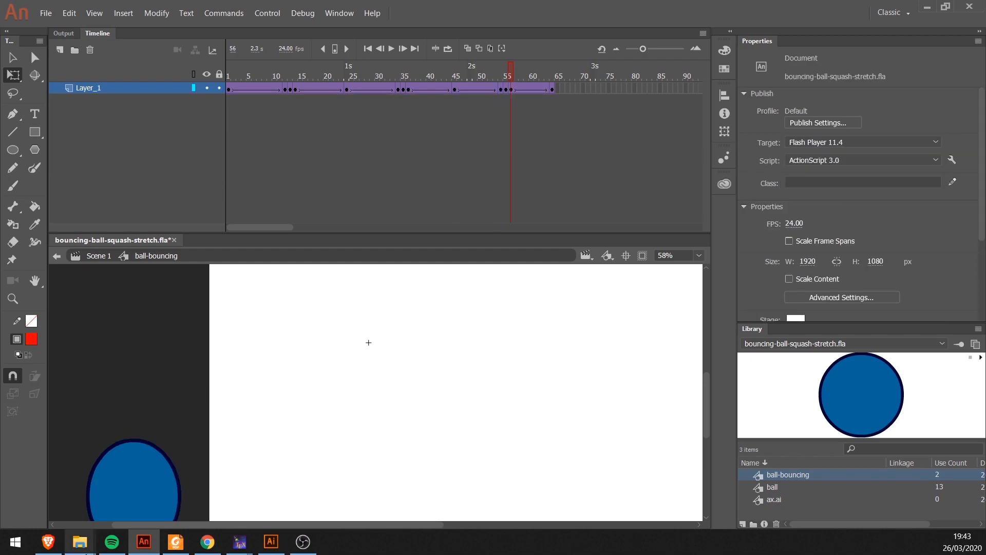
{"action": "left_click", "coordinate": [147, 436]}
{"action": "left_click_drag", "start_coordinate": [147, 436], "coordinate": [151, 435]}
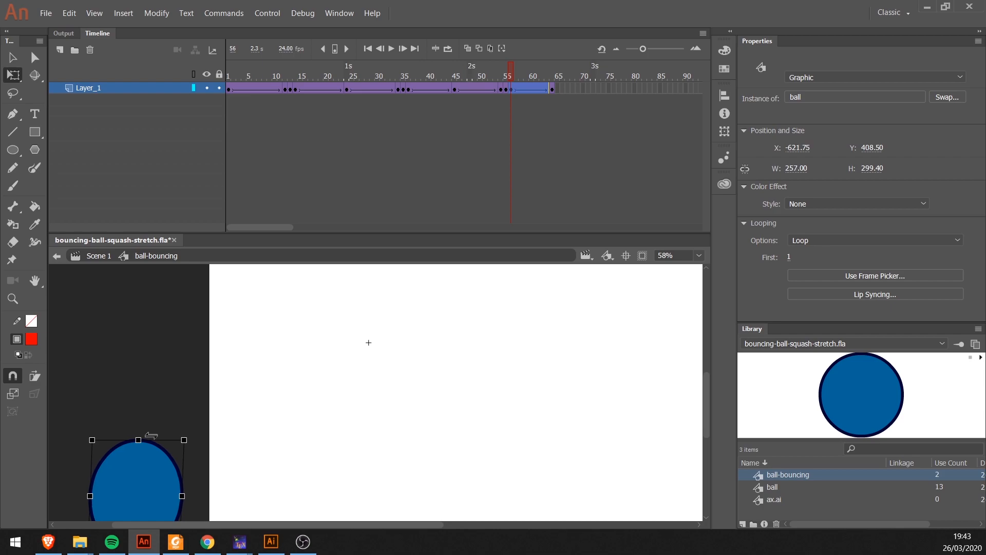
Step: Return to Scene 1 and play the animation with the skewed bounces
{"action": "left_click", "coordinate": [540, 75]}
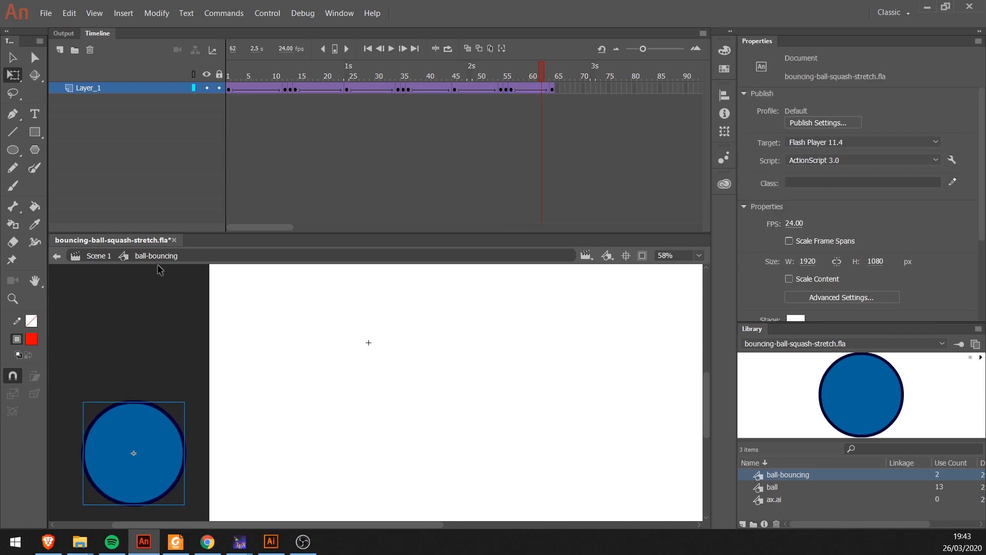
{"action": "left_click", "coordinate": [92, 256]}
{"action": "key", "text": "Return"}
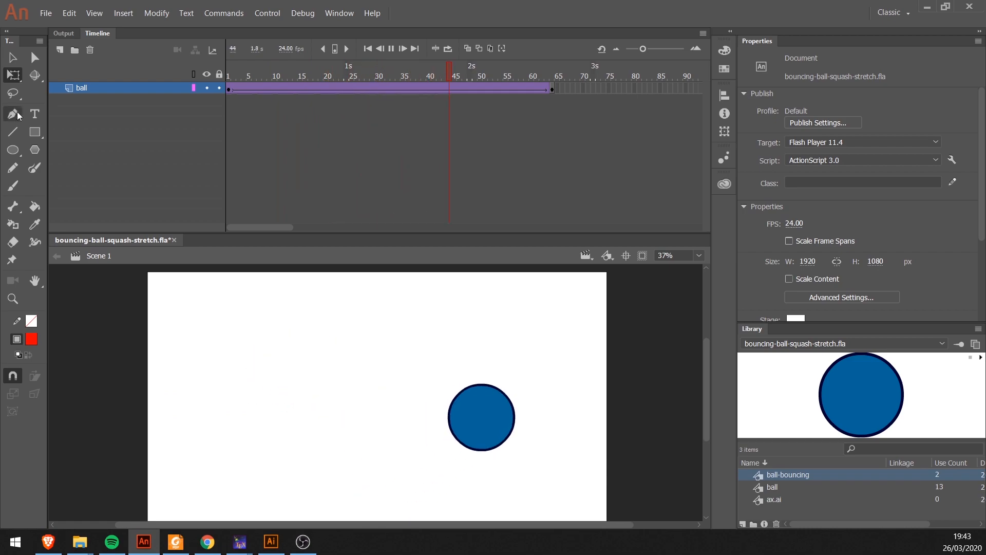
Step: Show full onion skins over frames 1–64 in Scene 1 and view the ball's arcs from frame 1
{"action": "left_click", "coordinate": [470, 48]}
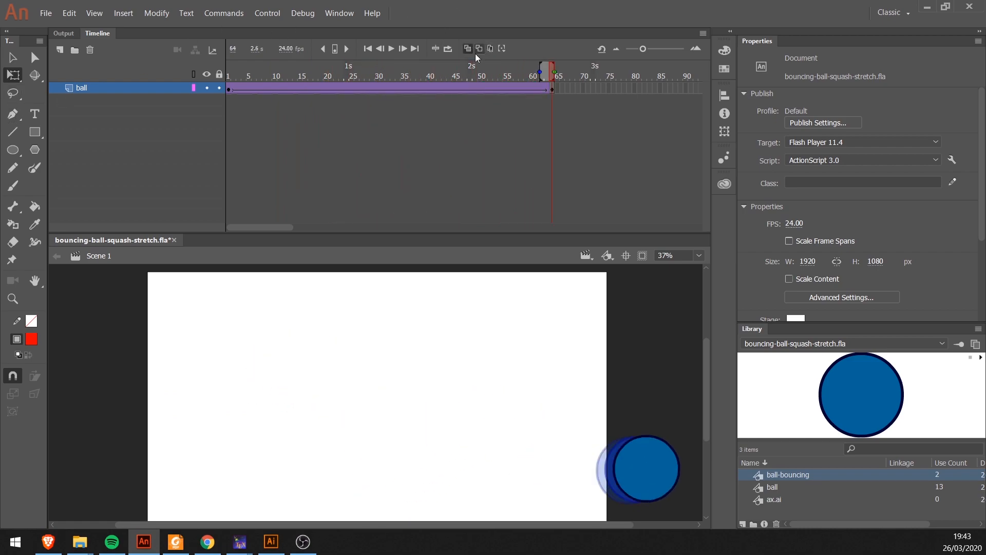
{"action": "left_click_drag", "start_coordinate": [525, 72], "coordinate": [228, 72]}
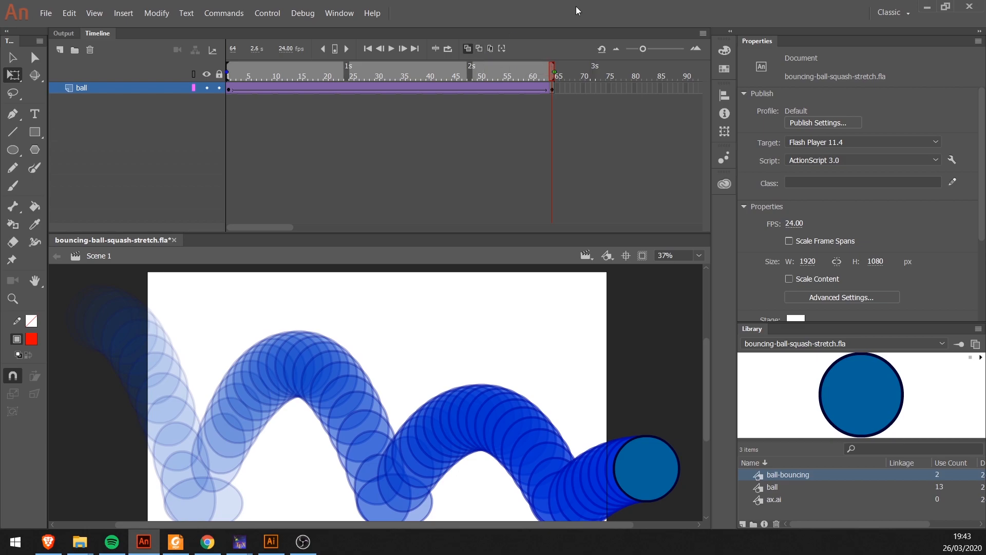
{"action": "left_click", "coordinate": [229, 77]}
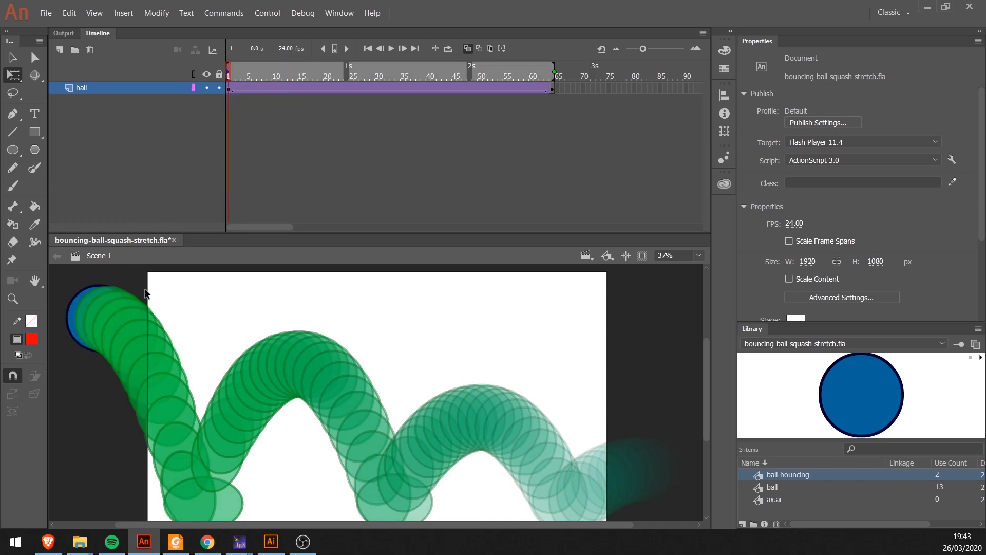
Step: Open the Save As dialog for the bouncing ball document
{"action": "left_click", "coordinate": [45, 14]}
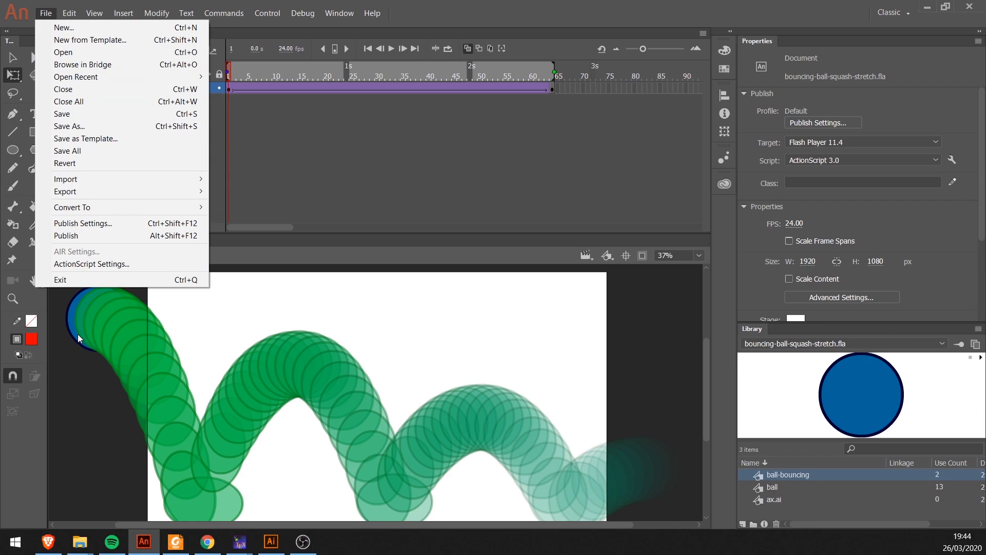
{"action": "left_click", "coordinate": [72, 128]}
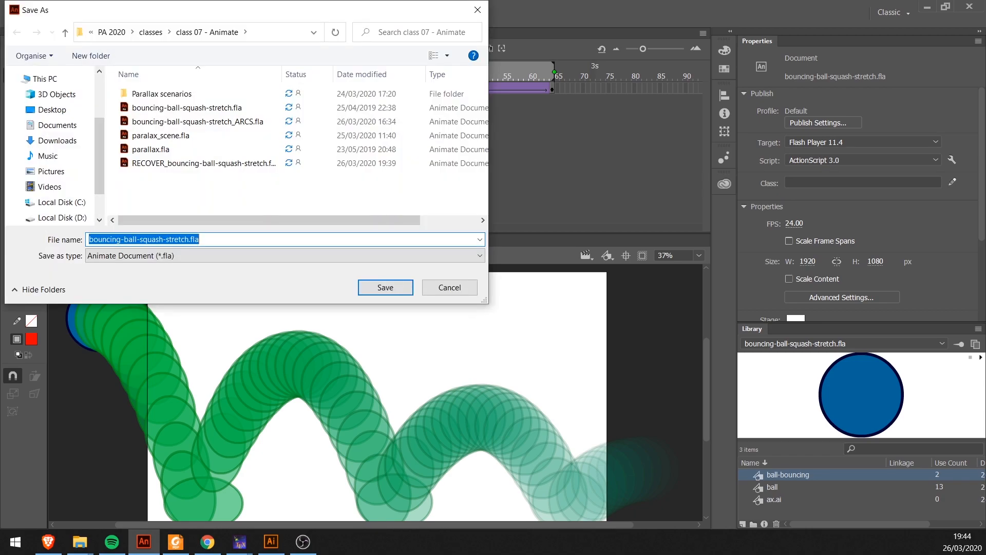